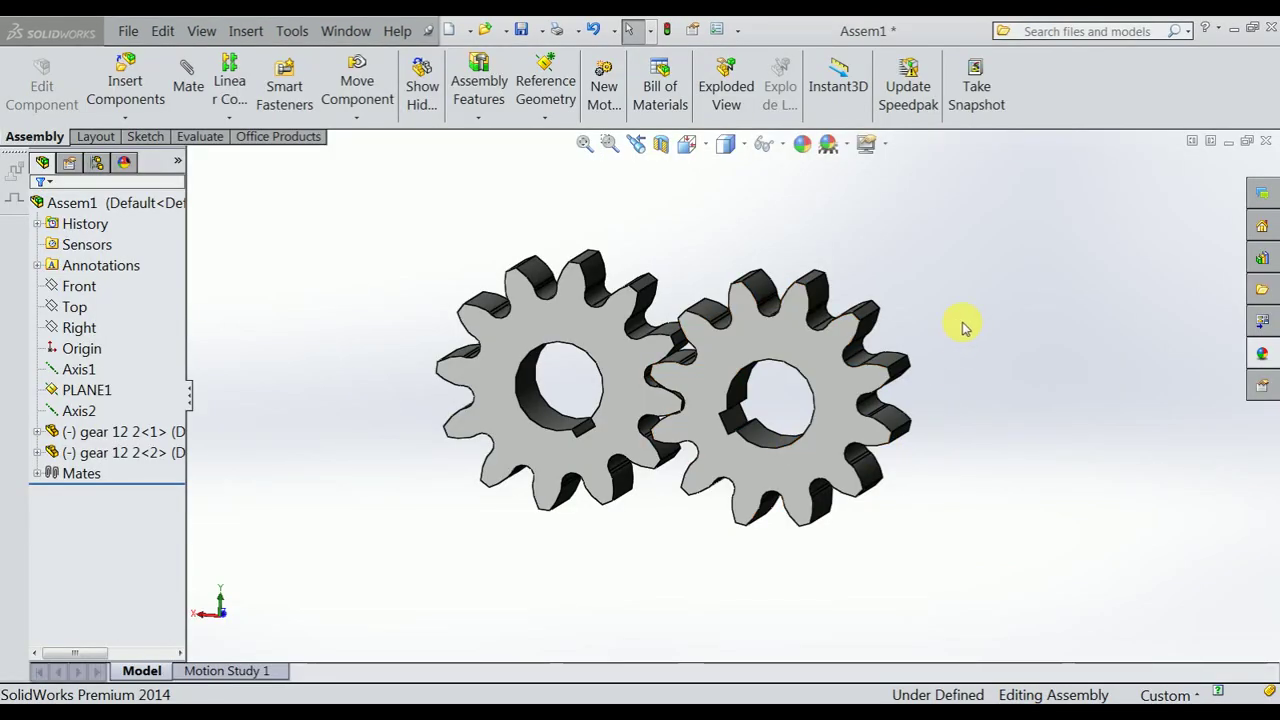
Drag one gear in Assem1 so both meshed gears turn together.
mouse_move(843, 340)
mouse_down()
mouse_move(843, 483)
mouse_move(757, 449)
mouse_move(733, 374)
mouse_move(783, 346)
mouse_move(831, 391)
mouse_move(829, 423)
mouse_move(817, 355)
mouse_move(749, 369)
mouse_move(777, 437)
mouse_move(857, 389)
mouse_move(857, 420)
mouse_move(789, 434)
mouse_move(749, 409)
mouse_move(771, 349)
mouse_move(838, 372)
mouse_move(843, 423)
mouse_move(800, 443)
mouse_move(749, 386)
mouse_move(749, 366)
mouse_move(795, 430)
mouse_up()
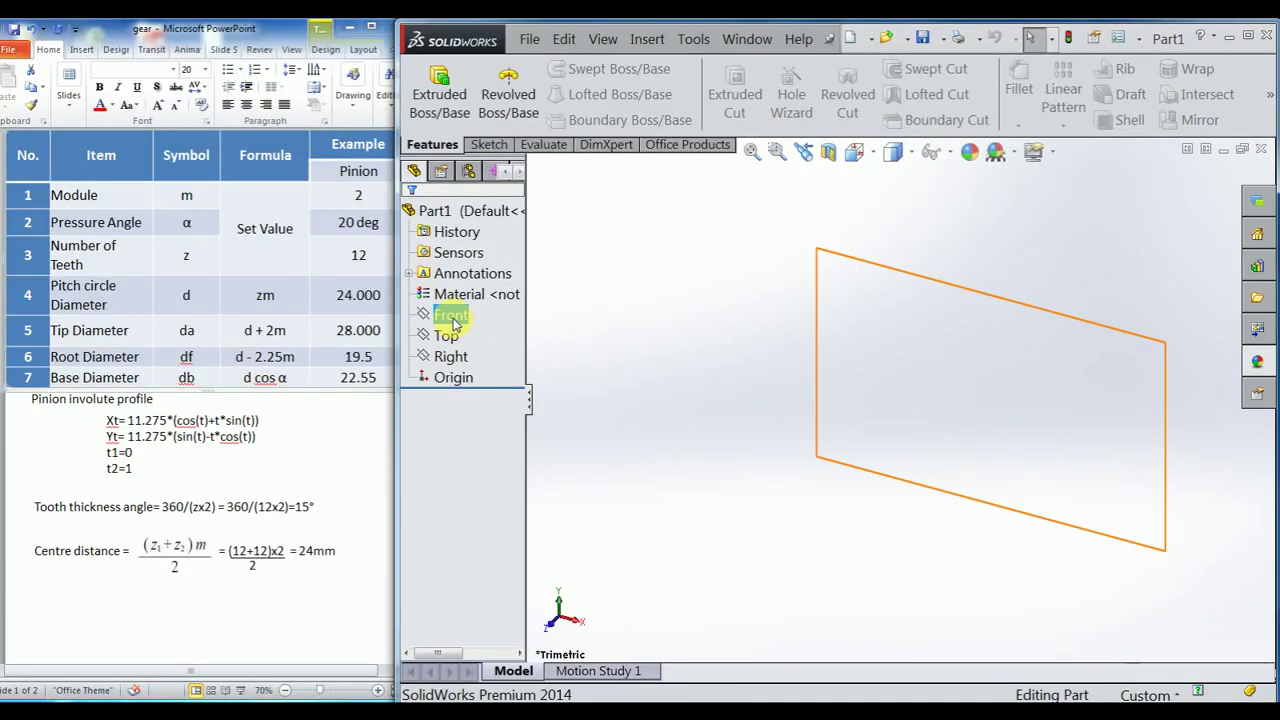
On a Front-plane sketch, draw three concentric circles of increasing size centred on the origin.
click(452, 316)
click(460, 292)
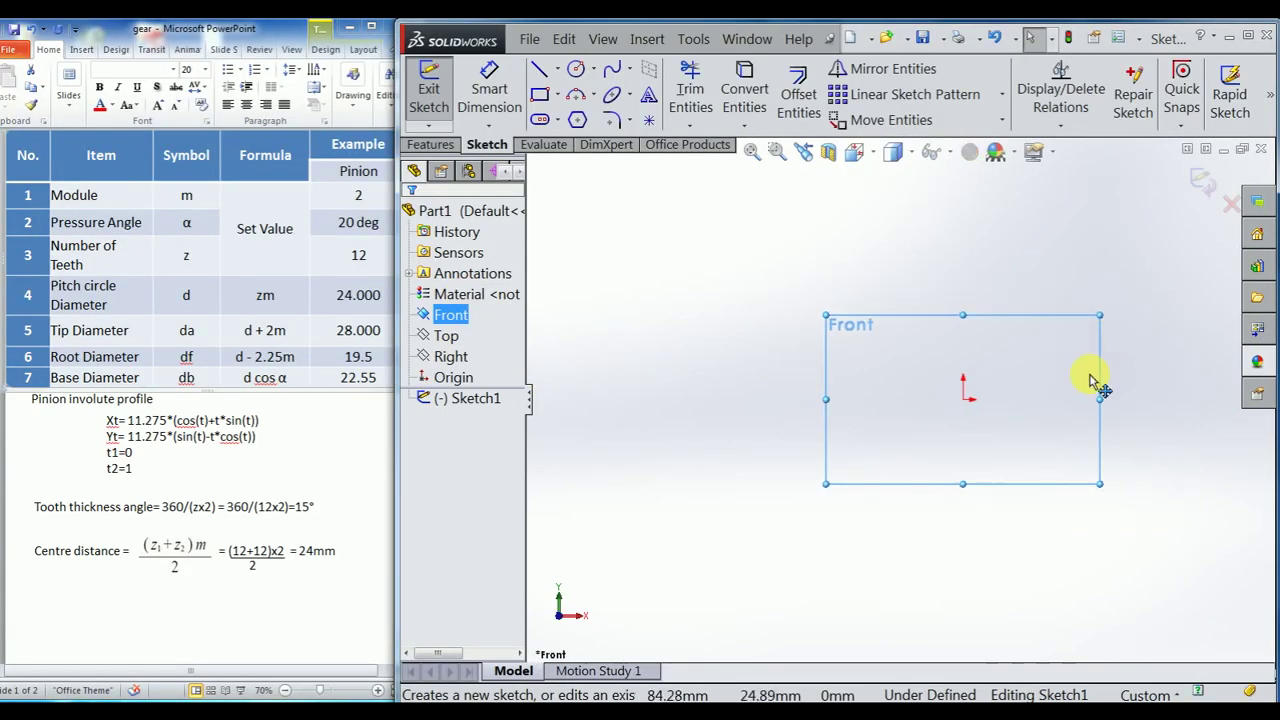
click(578, 70)
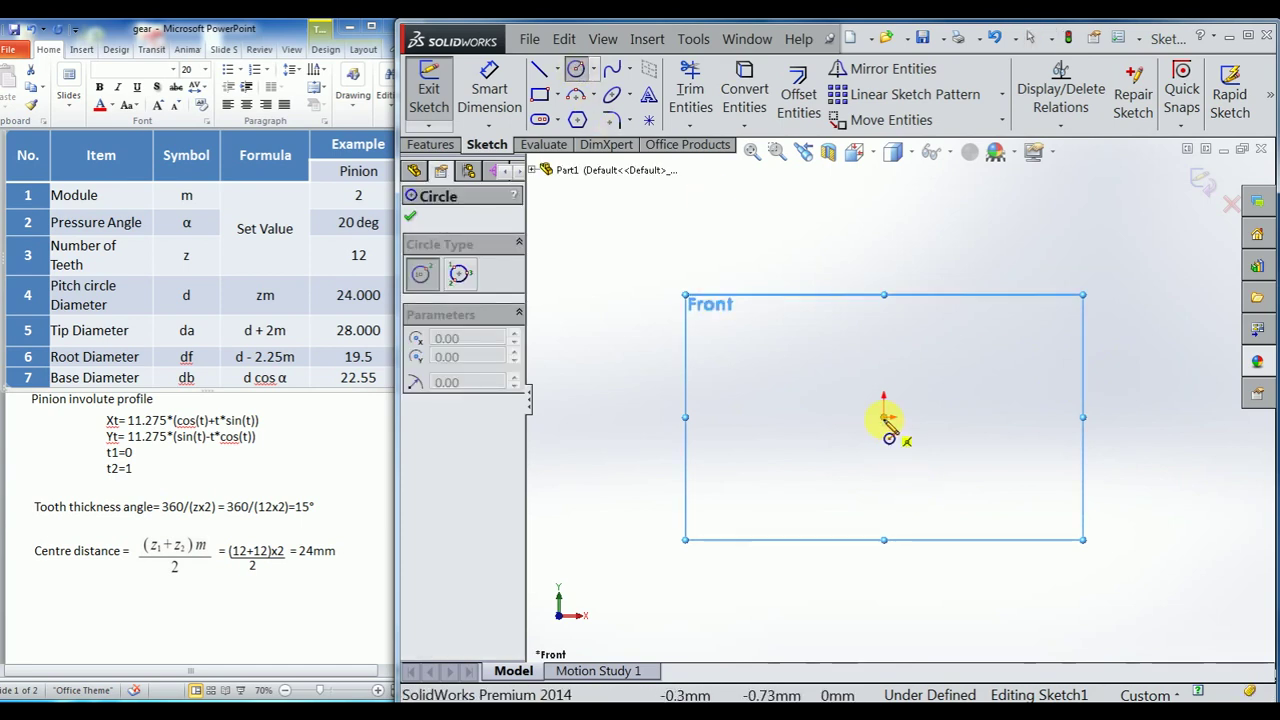
click(884, 416)
click(842, 458)
click(884, 416)
click(795, 486)
click(884, 416)
click(745, 518)
key(Escape)
Dimension the inner circle to Ø19.5 mm.
click(489, 90)
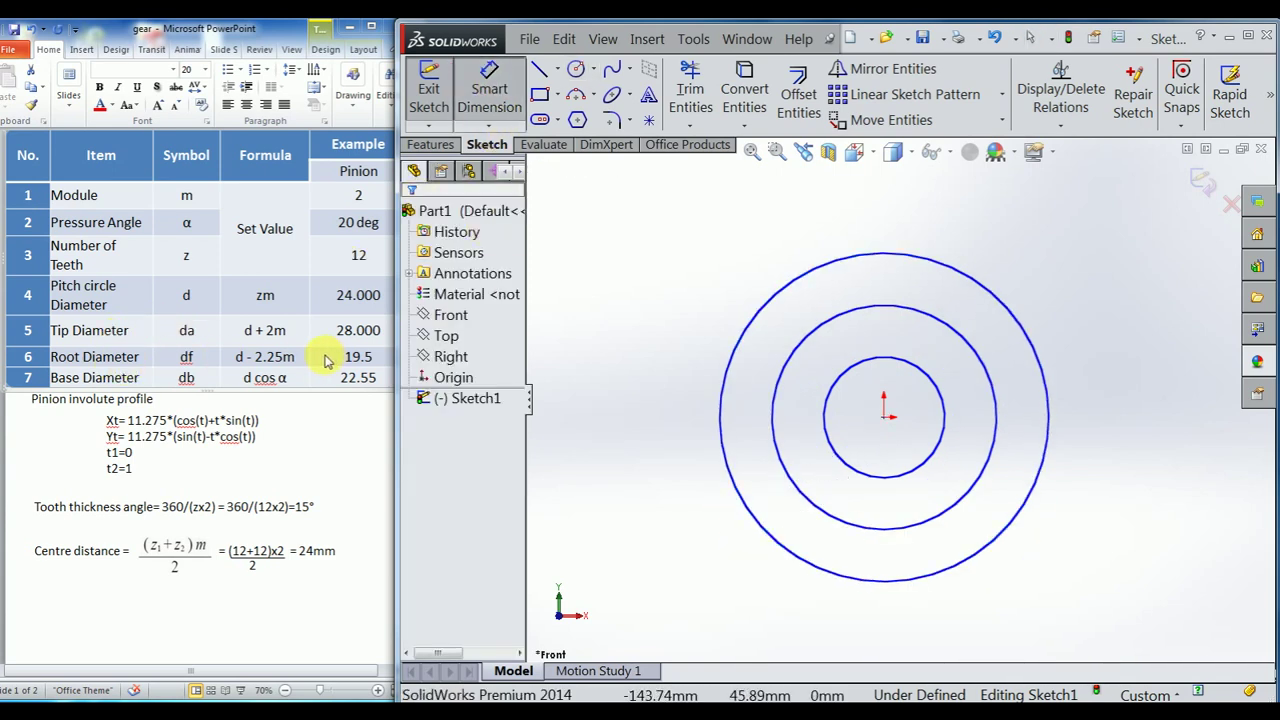
click(940, 393)
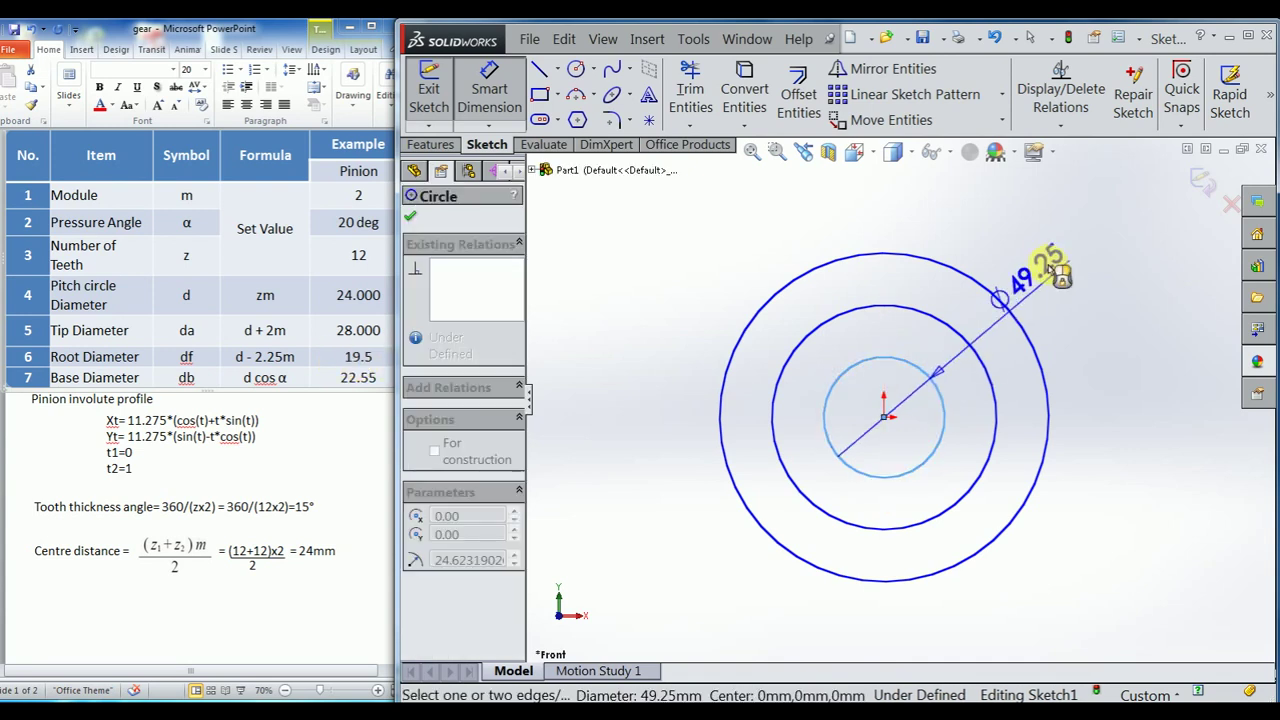
click(1045, 245)
text(19.5)
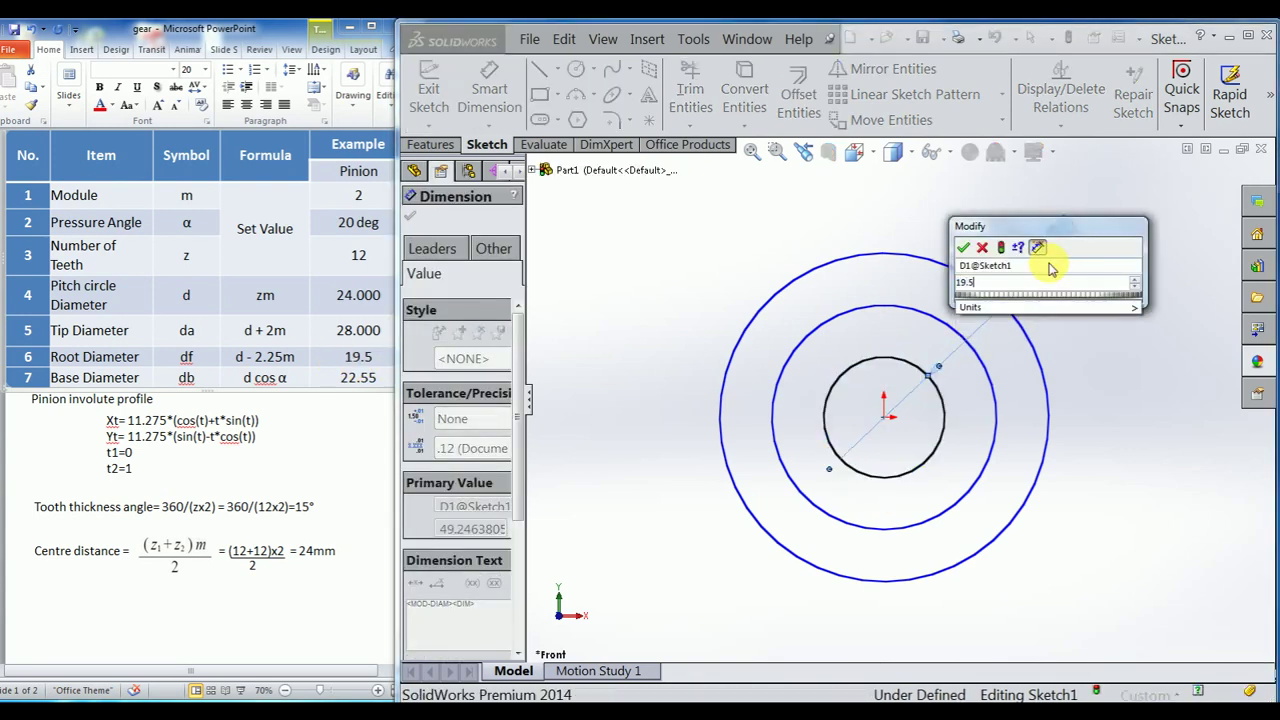
key(Return)
click(566, 478)
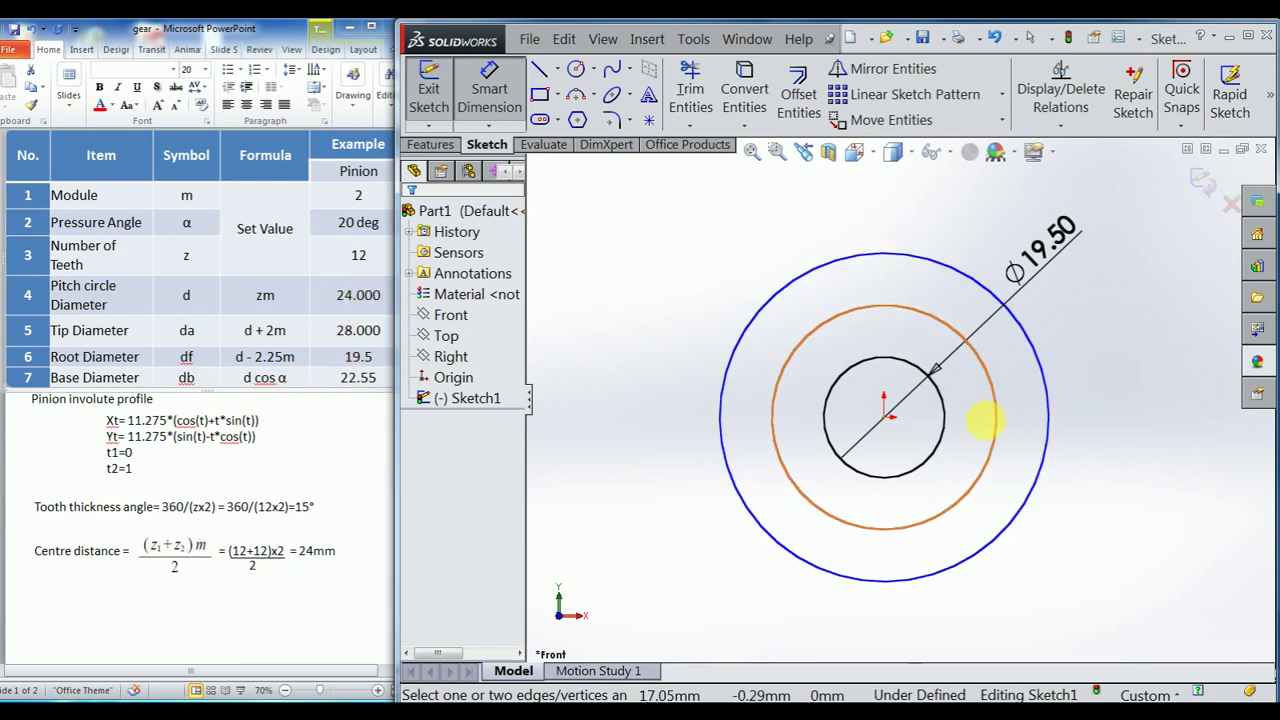
Dimension the middle and outer circles to Ø24 and Ø28 mm.
click(997, 437)
click(1100, 356)
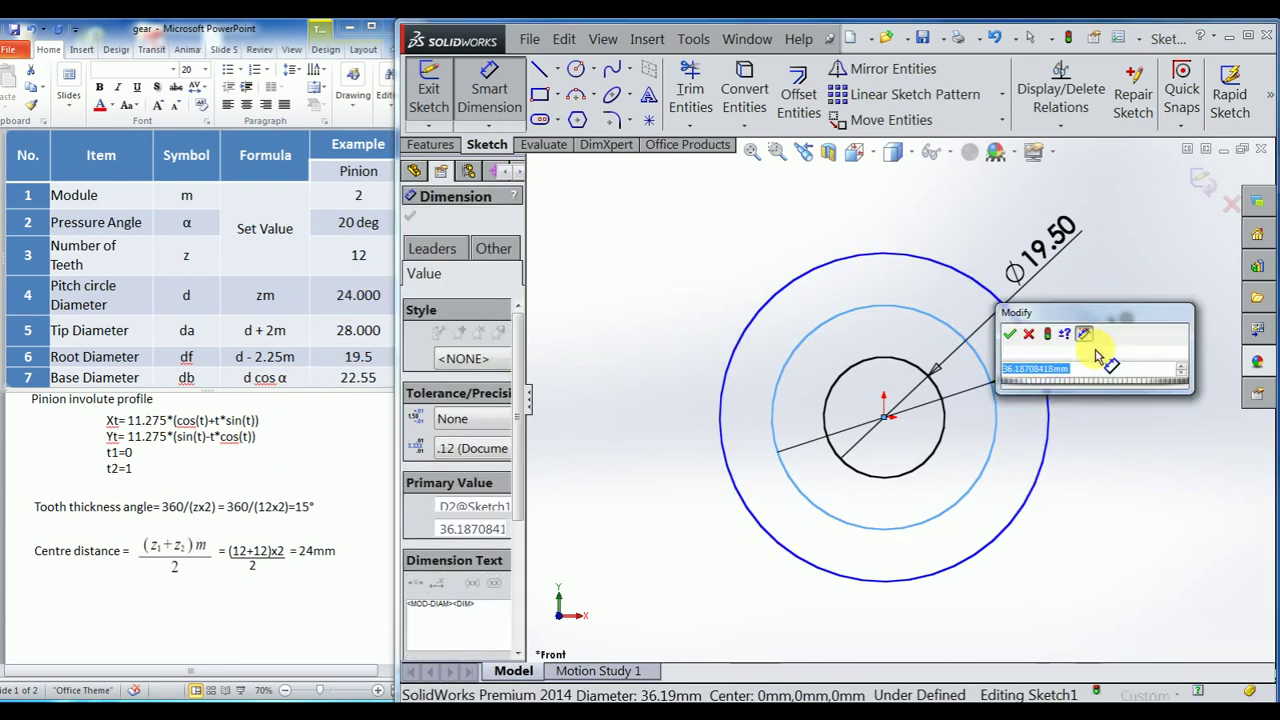
text(24)
click(1010, 334)
click(740, 216)
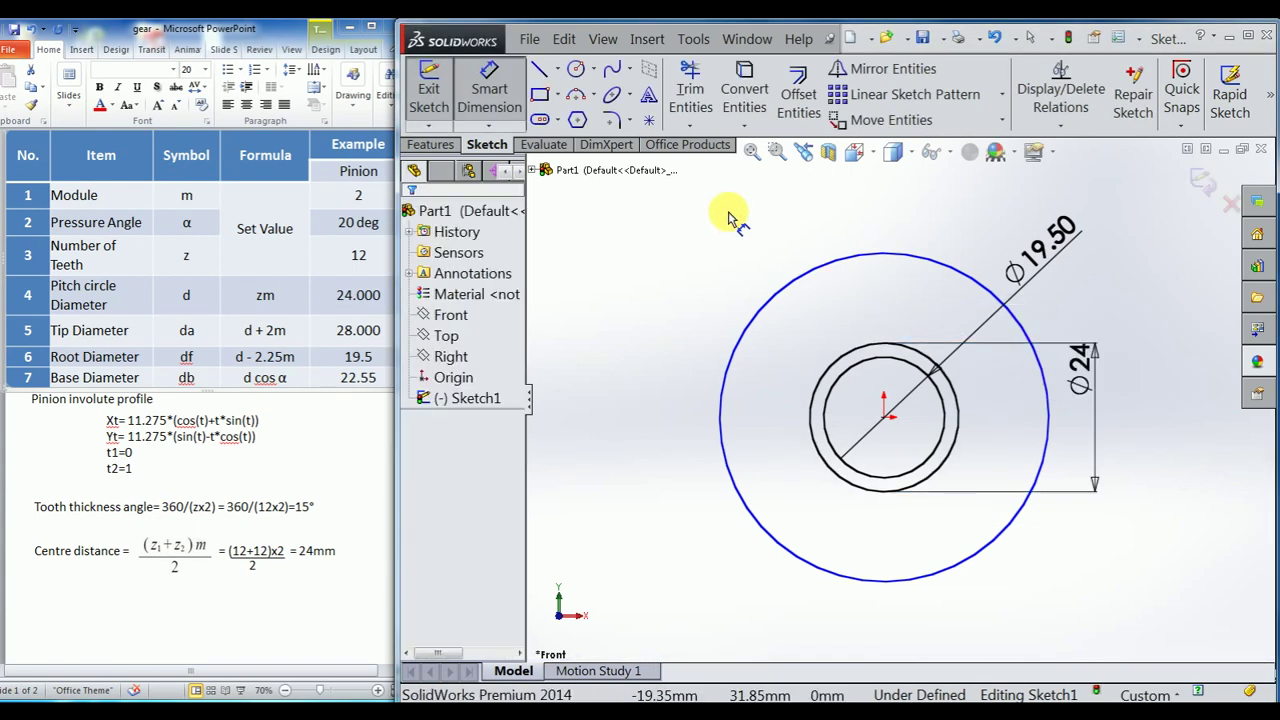
click(488, 105)
click(1006, 528)
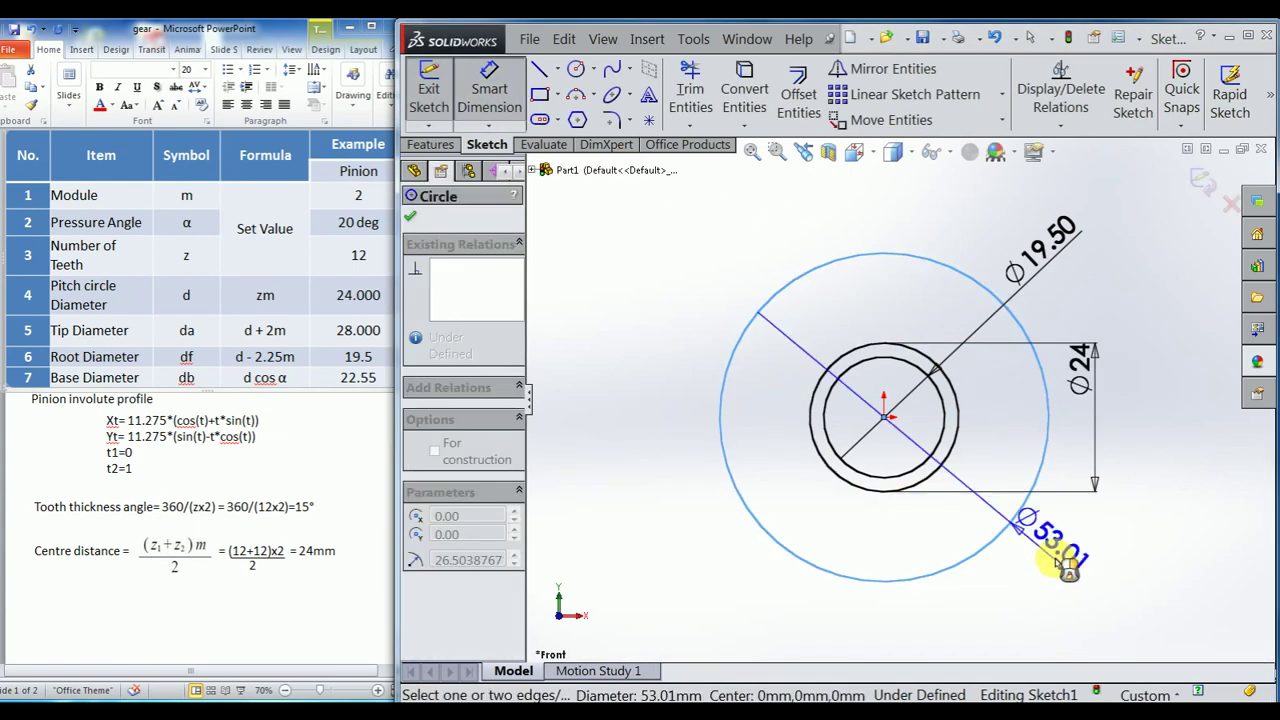
click(1012, 557)
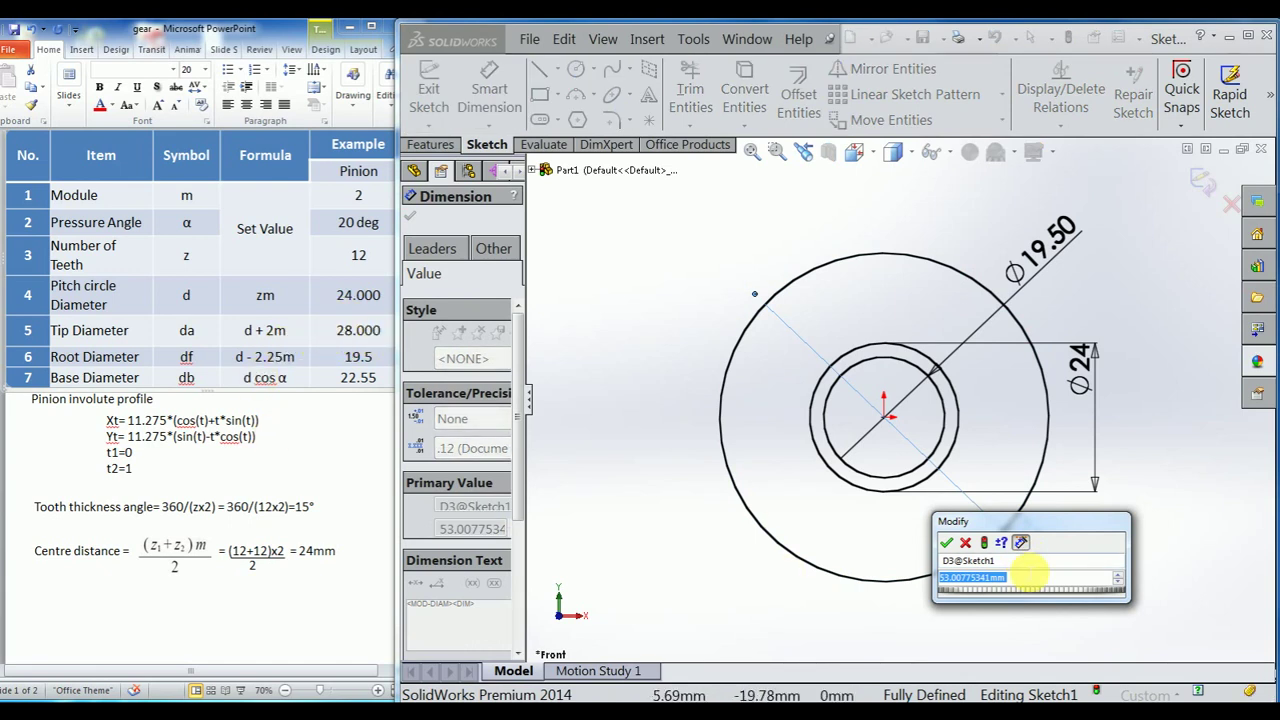
text(28)
key(Return)
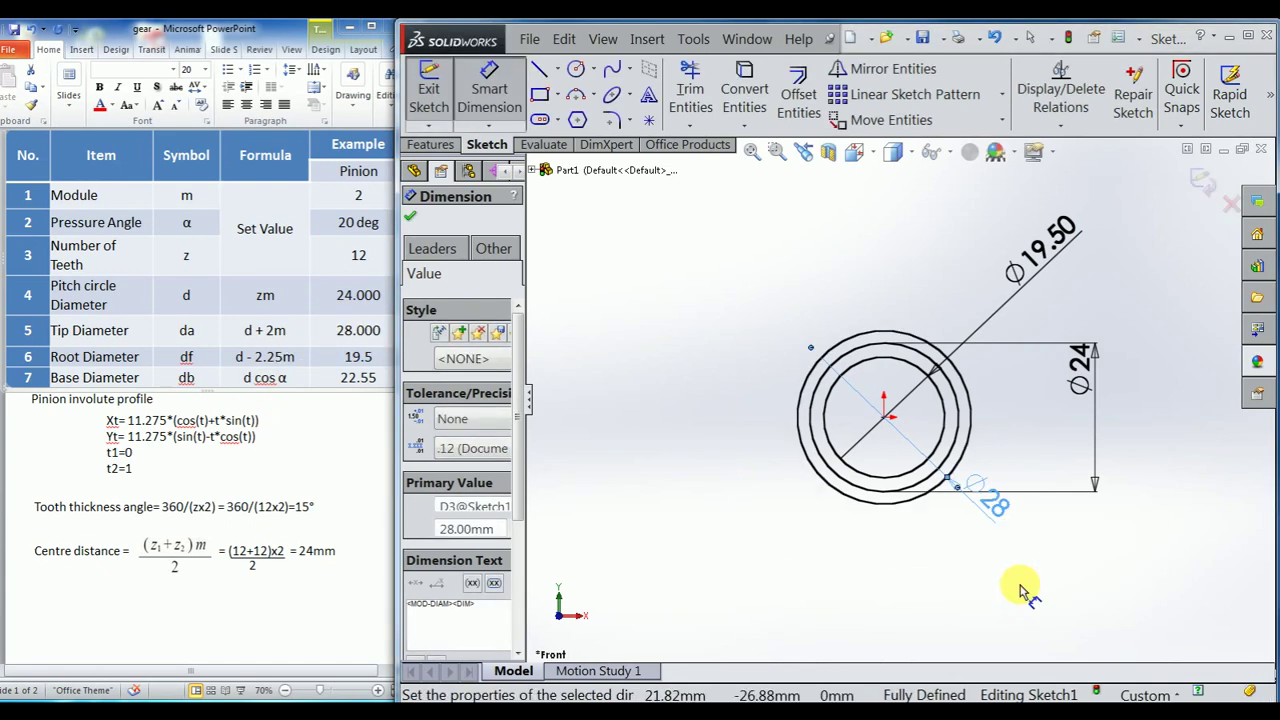
click(898, 368)
scroll(894, 434, down, 3)
Convert the inner, middle and outer circles to construction geometry.
scroll(875, 363, down, 2)
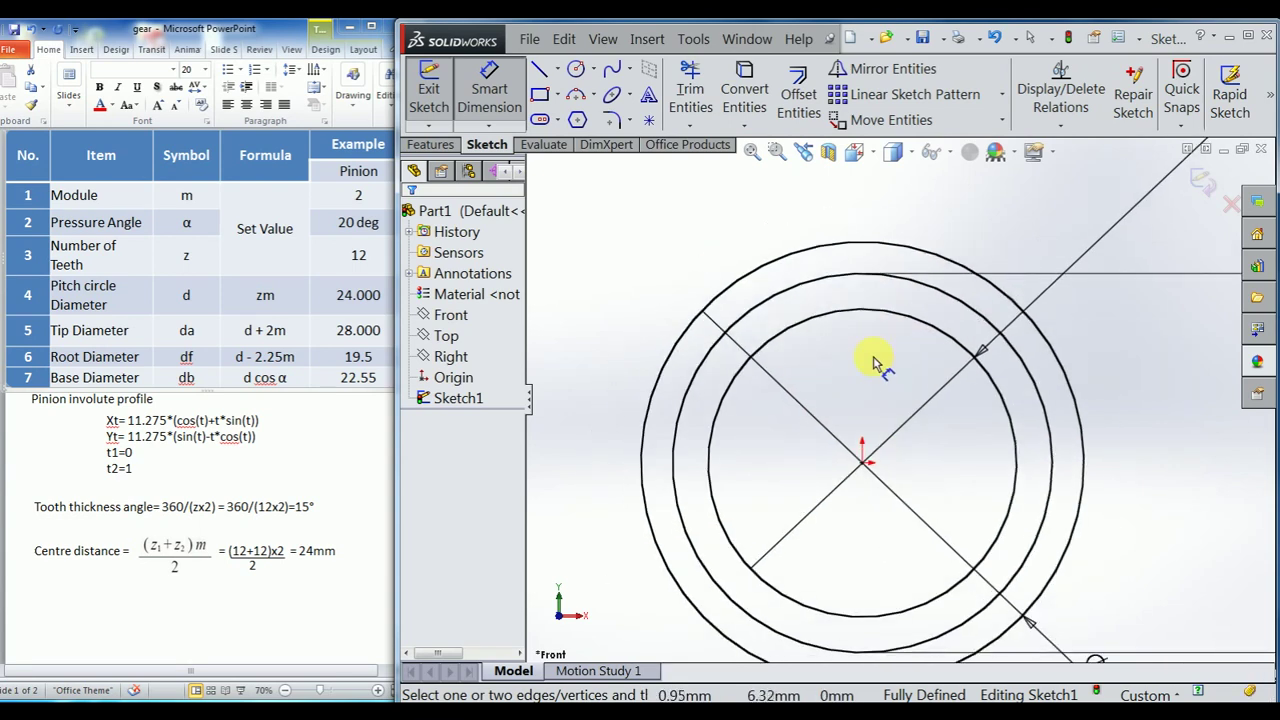
click(857, 311)
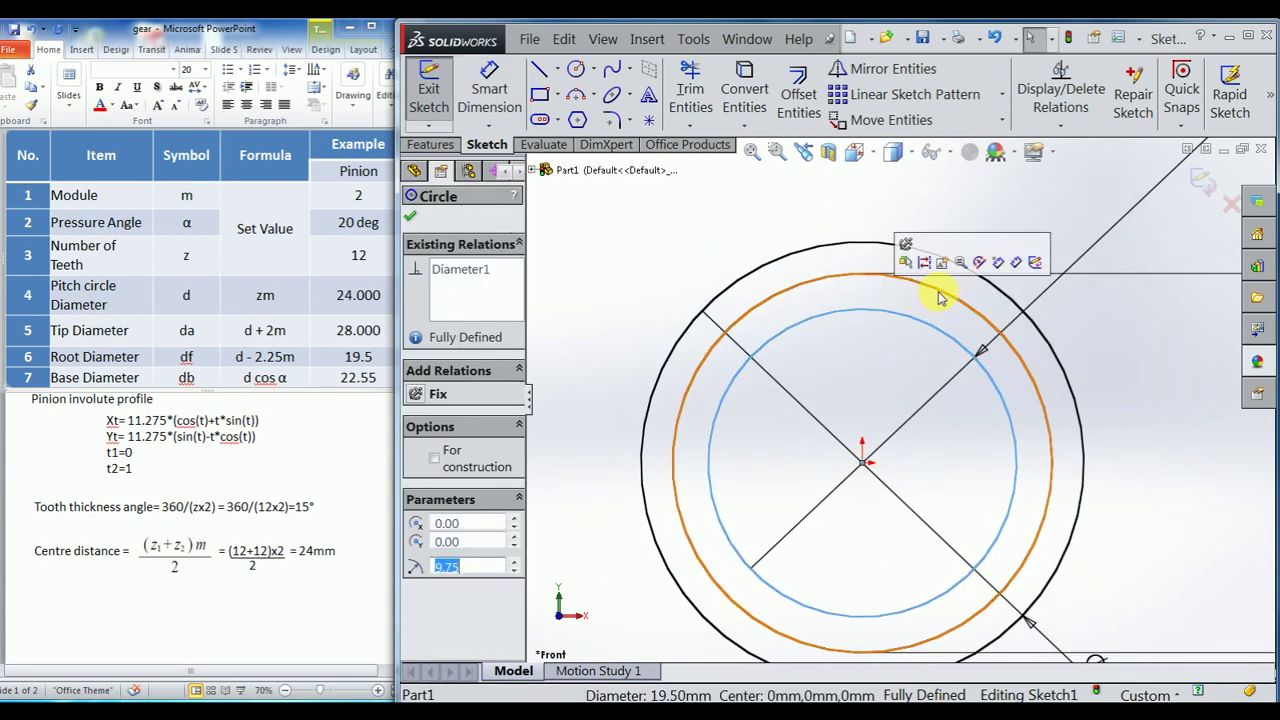
ctrl+click(940, 290)
ctrl+click(943, 252)
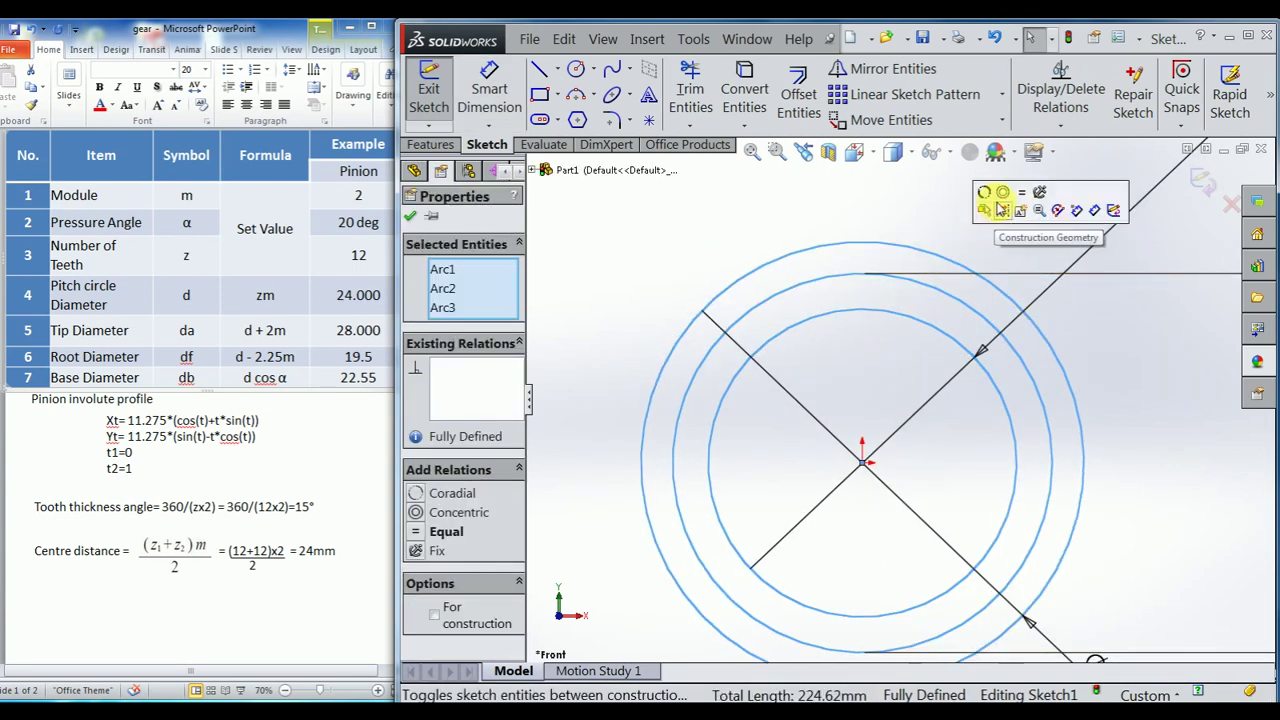
click(1008, 213)
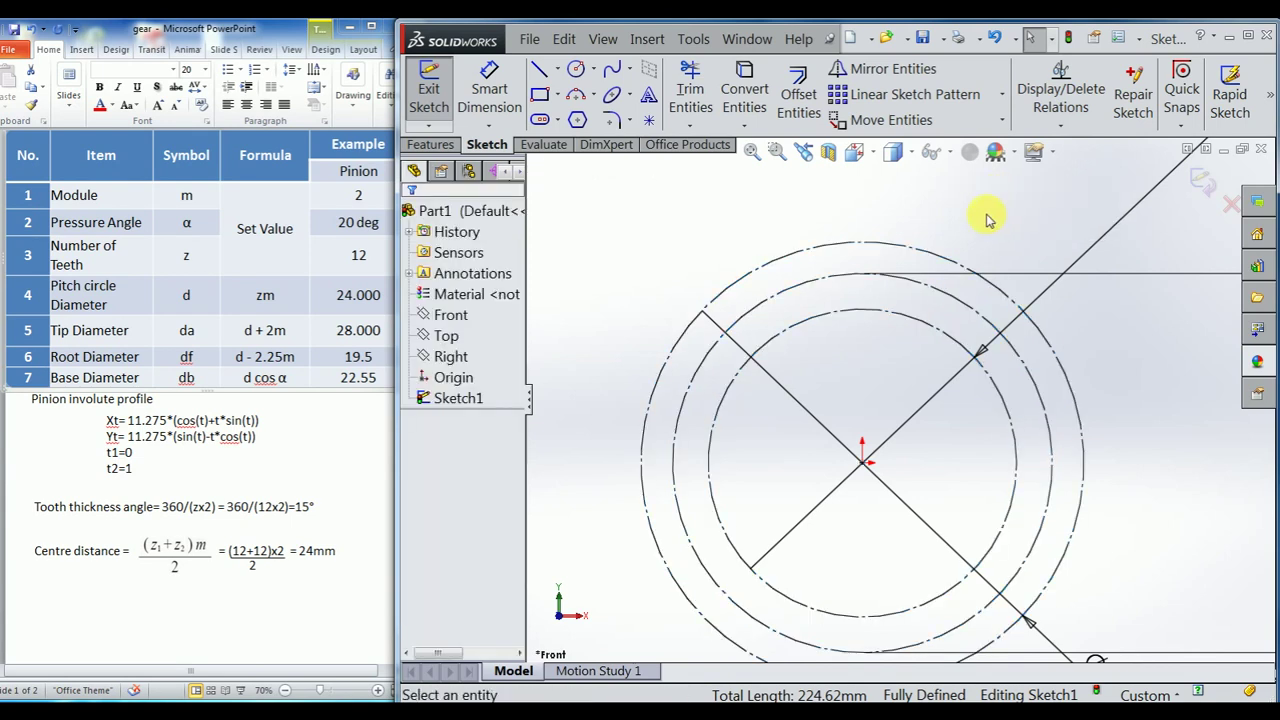
scroll(908, 514, up, 3)
scroll(885, 505, down, 1)
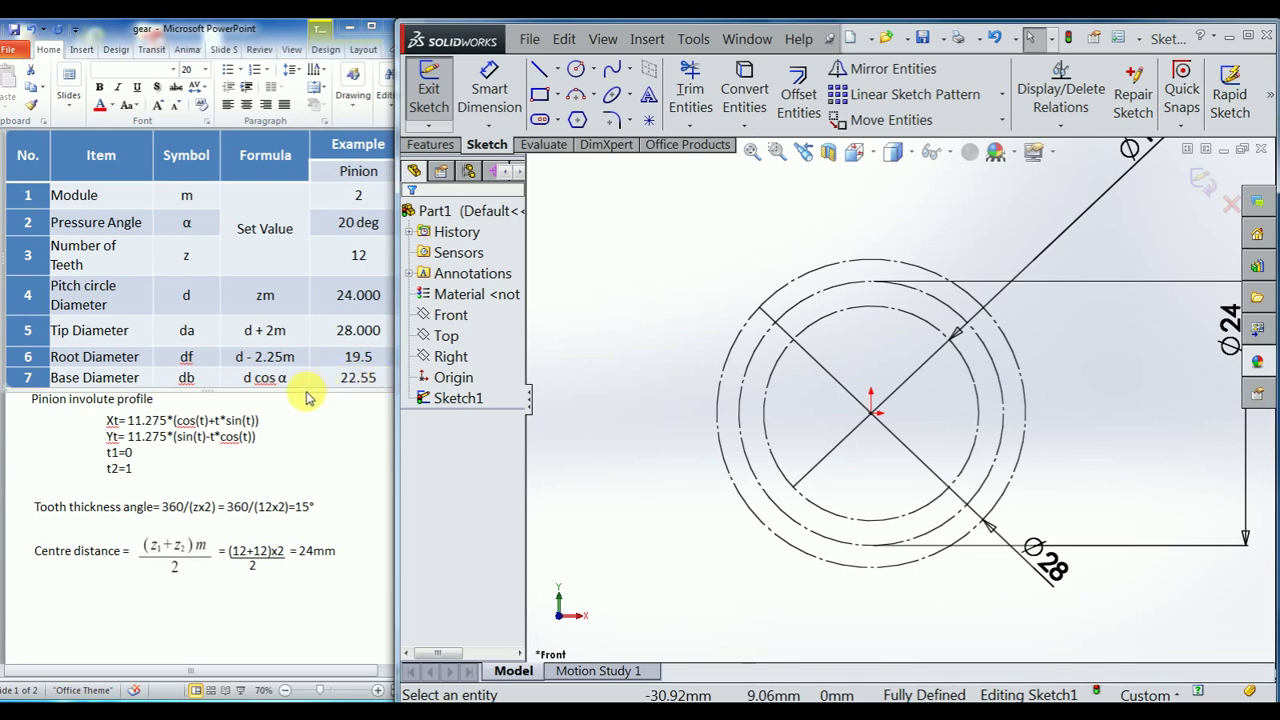
Draw centerlines from the origin: one vertical to the pitch circle, plus a slanted and short line.
click(558, 68)
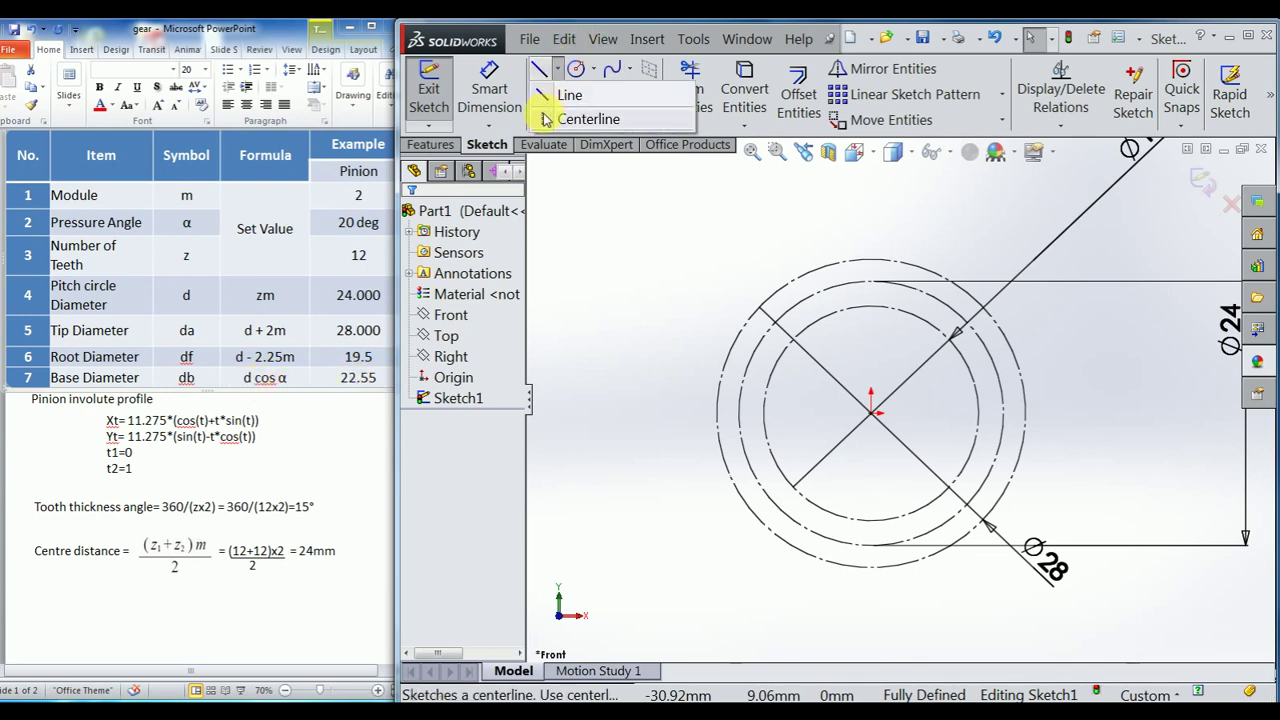
click(545, 121)
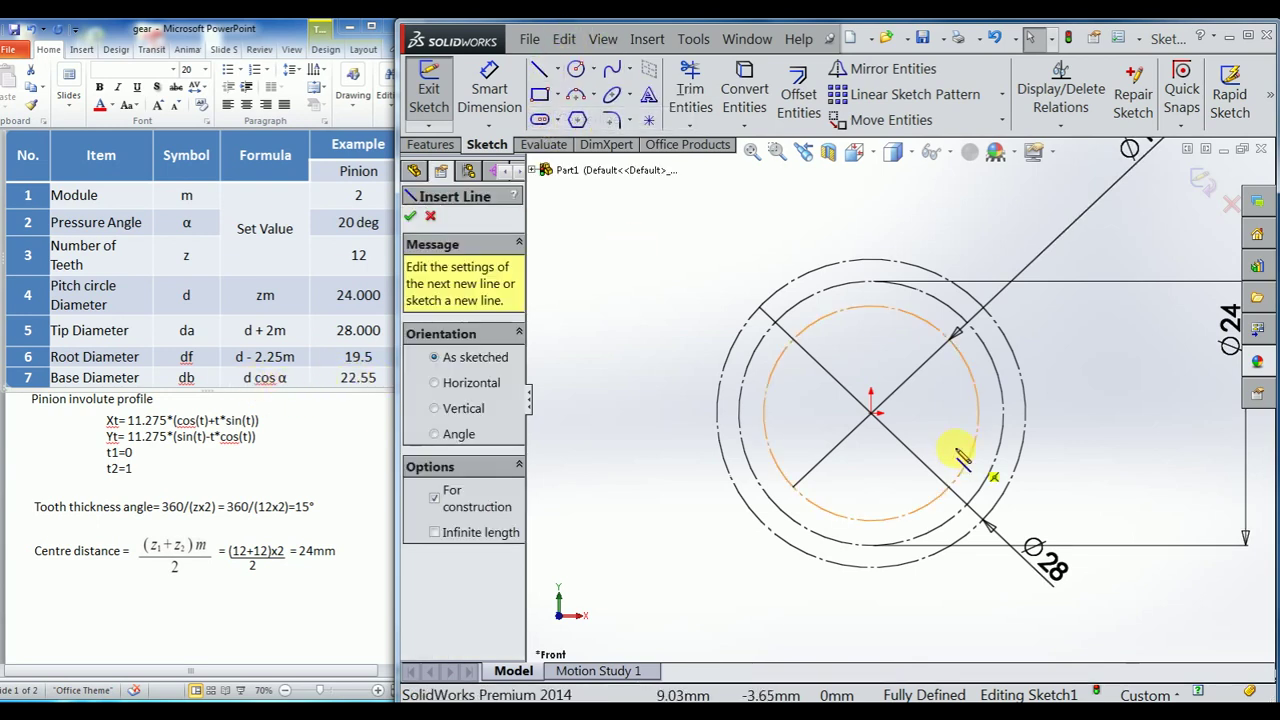
click(871, 411)
click(871, 282)
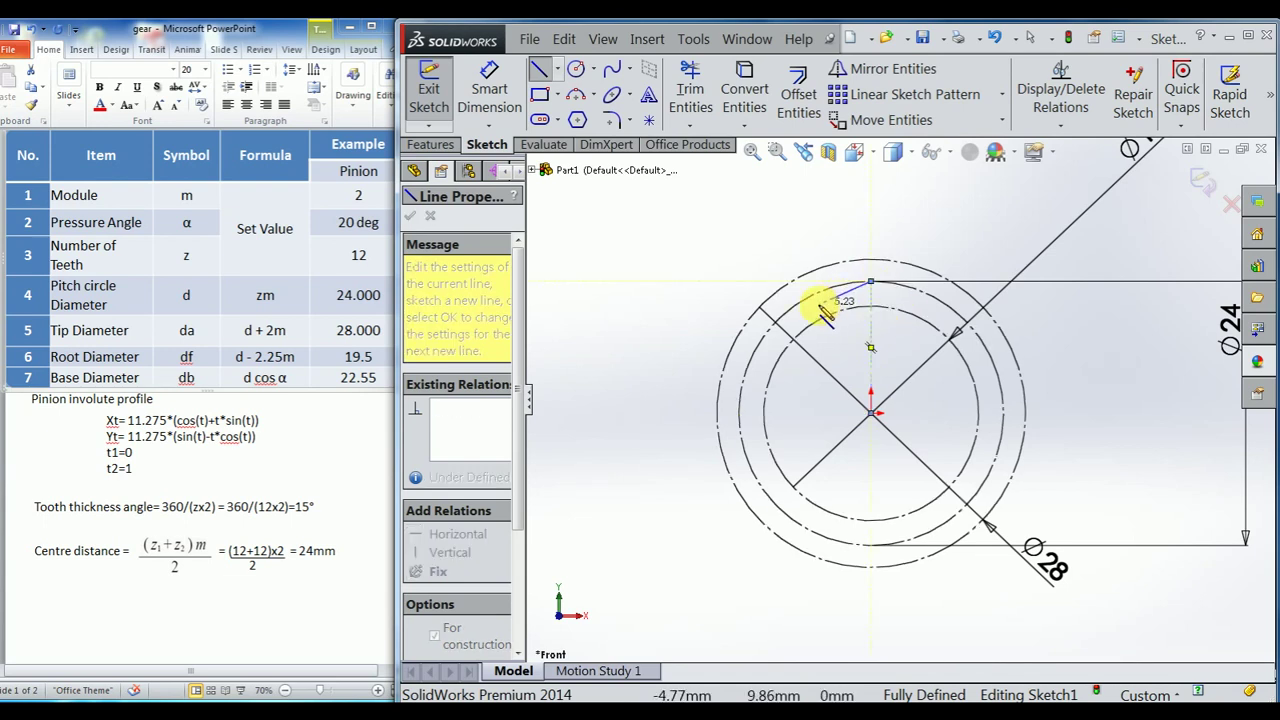
click(811, 309)
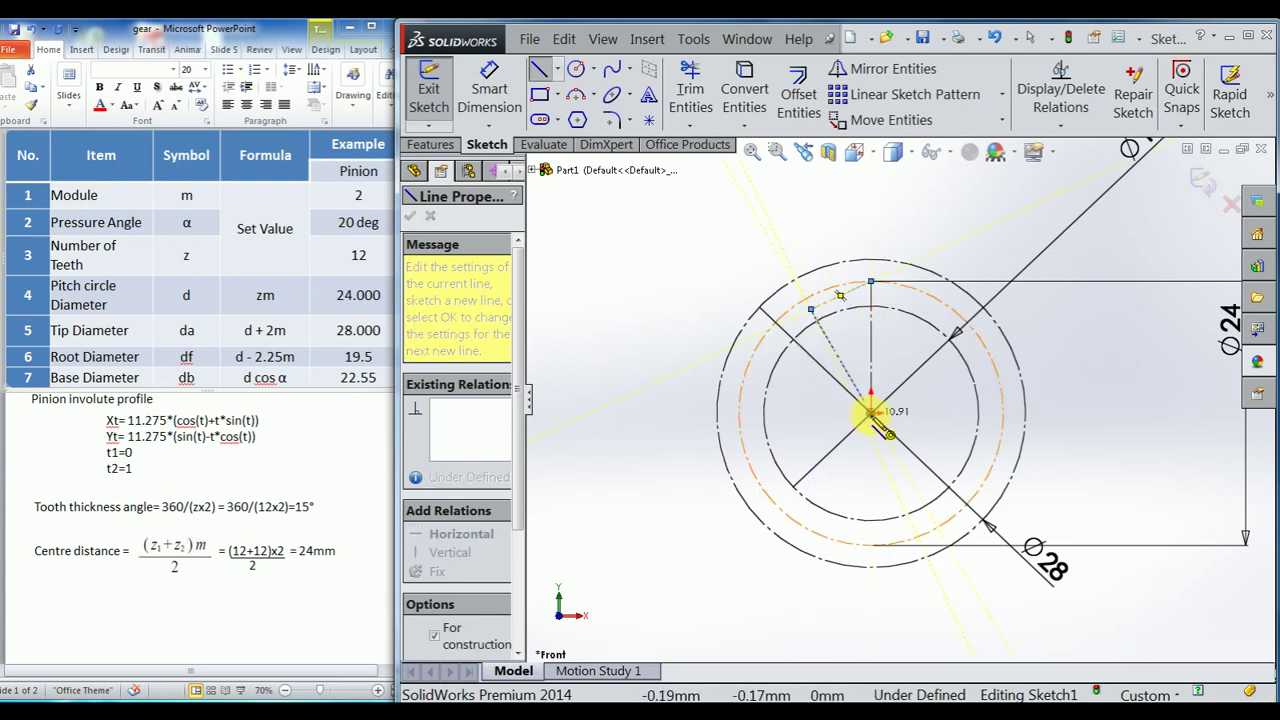
double_click(871, 411)
key(Escape)
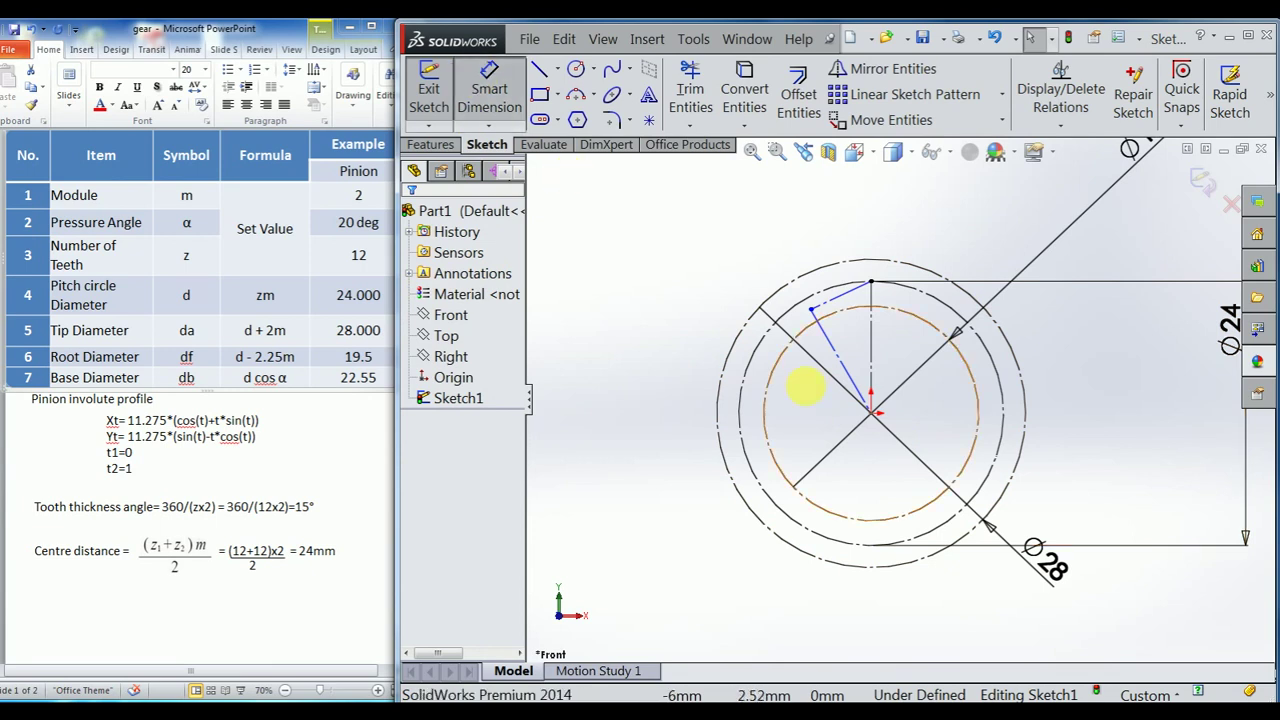
Set the angle between the slanted and vertical centerlines to 20°.
click(858, 358)
right_drag(858, 358, 857, 329)
click(871, 325)
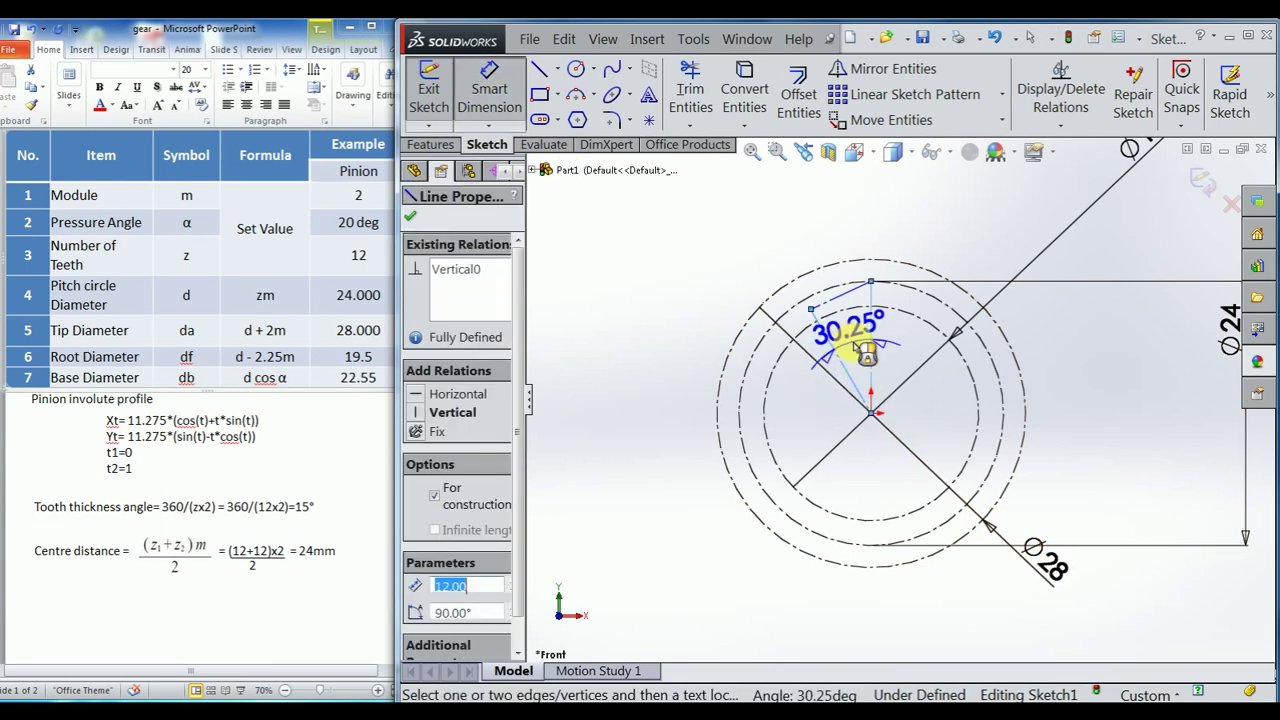
click(857, 335)
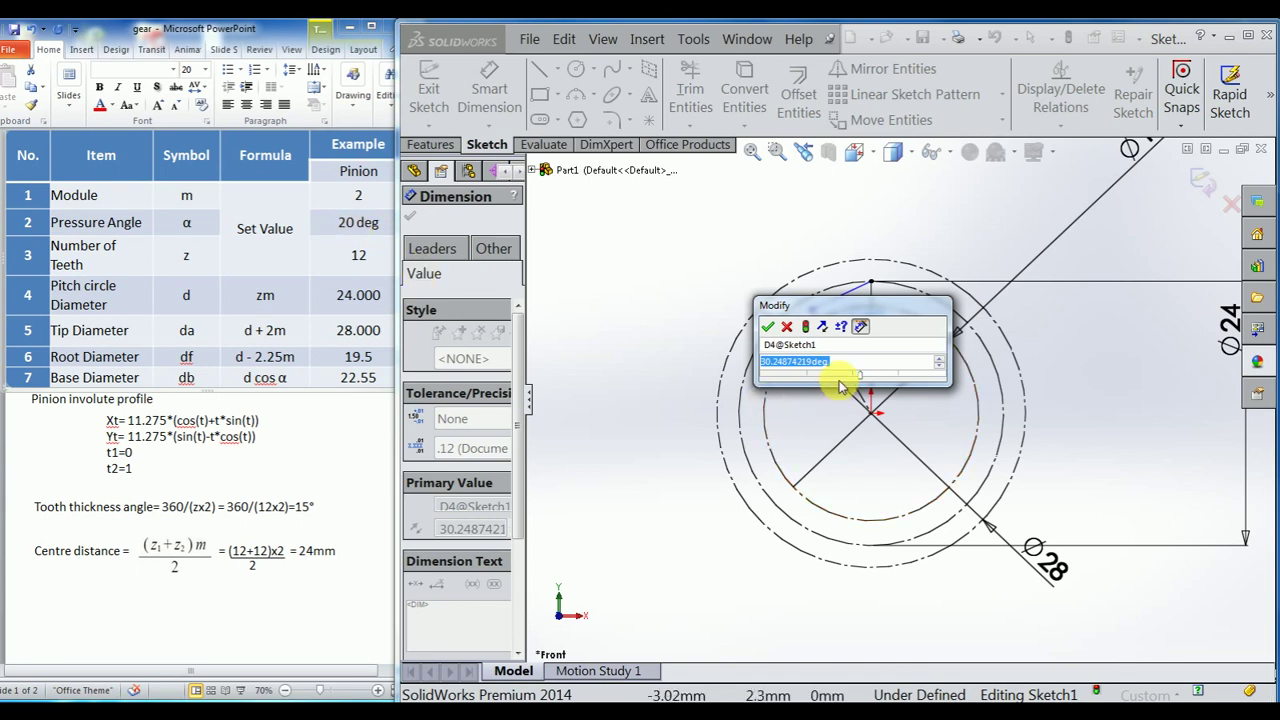
text(20)
key(Return)
key(Escape)
Make the short top line perpendicular to the slanted line.
scroll(866, 337, down, 2)
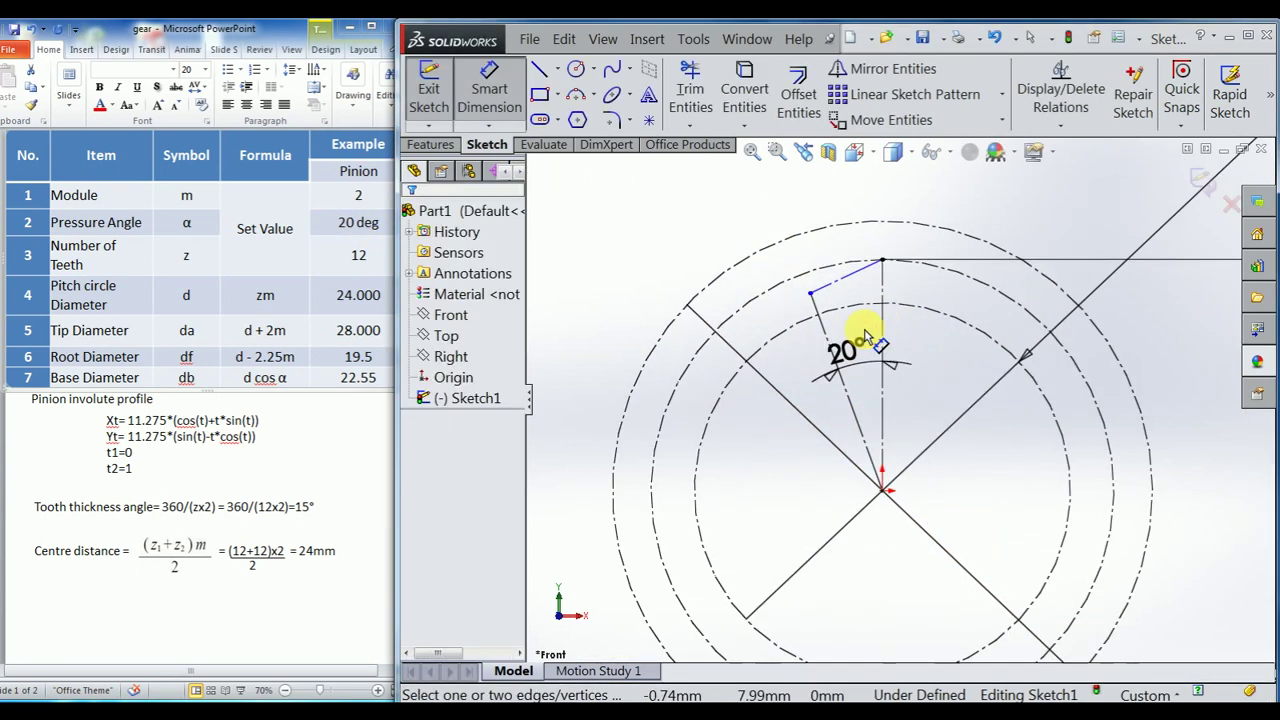
click(837, 282)
ctrl+click(827, 338)
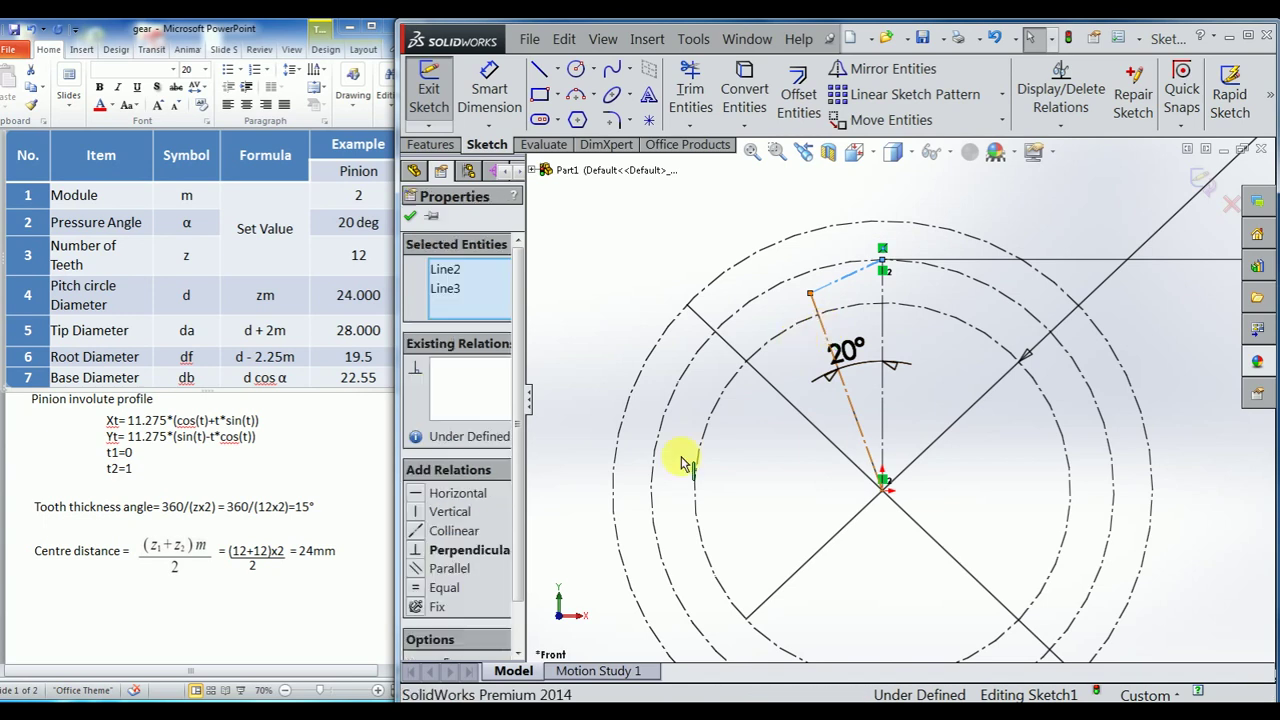
click(416, 551)
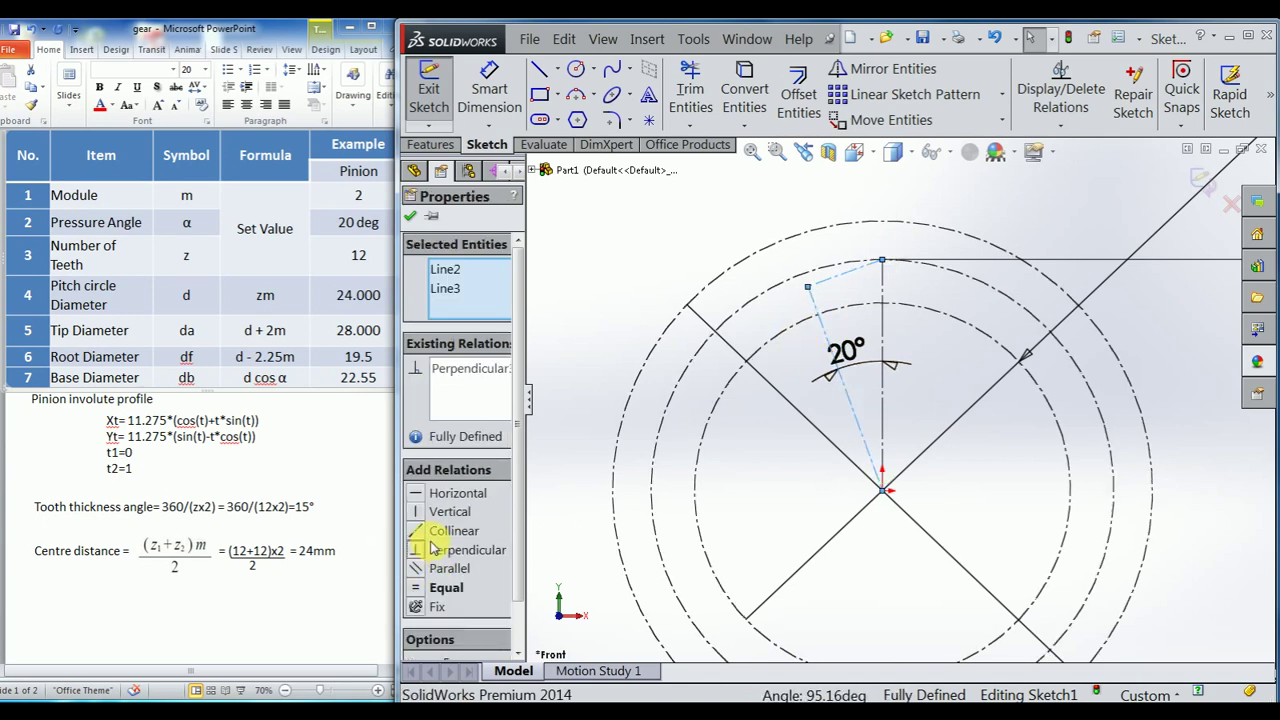
click(640, 232)
Add an origin-centred construction circle through the lines' corner point.
click(577, 72)
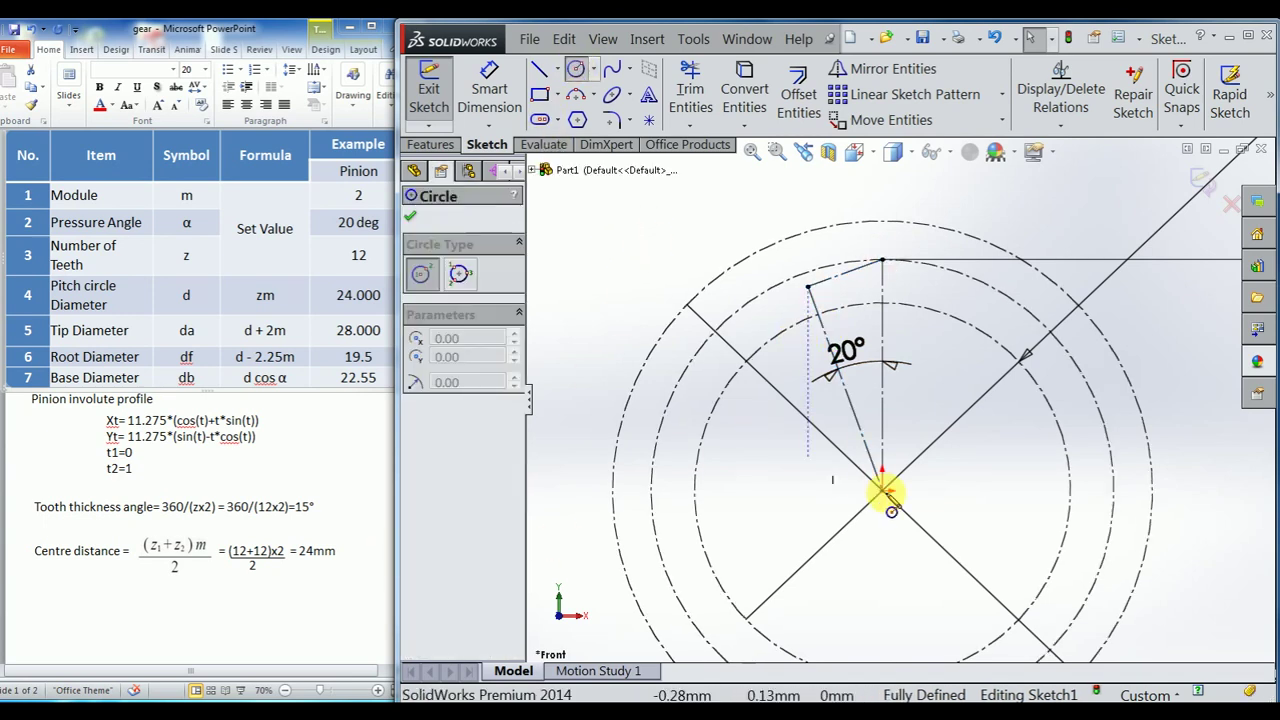
click(882, 490)
click(808, 288)
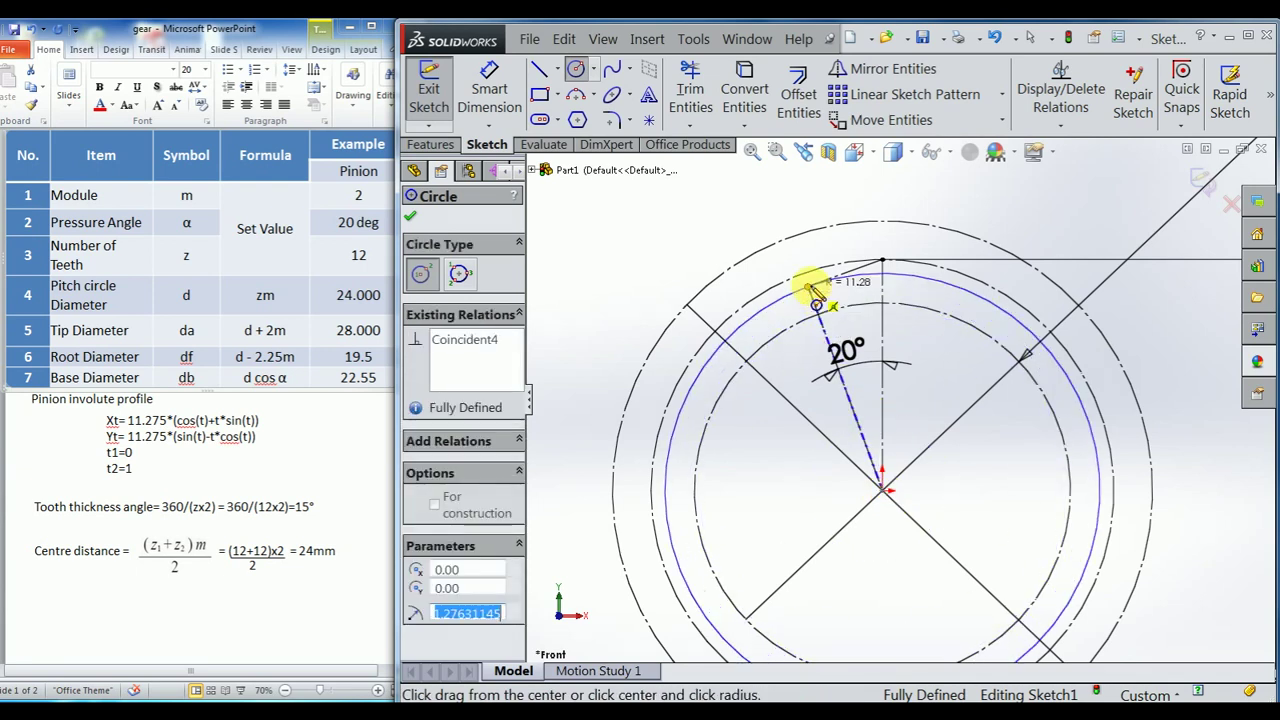
key(Escape)
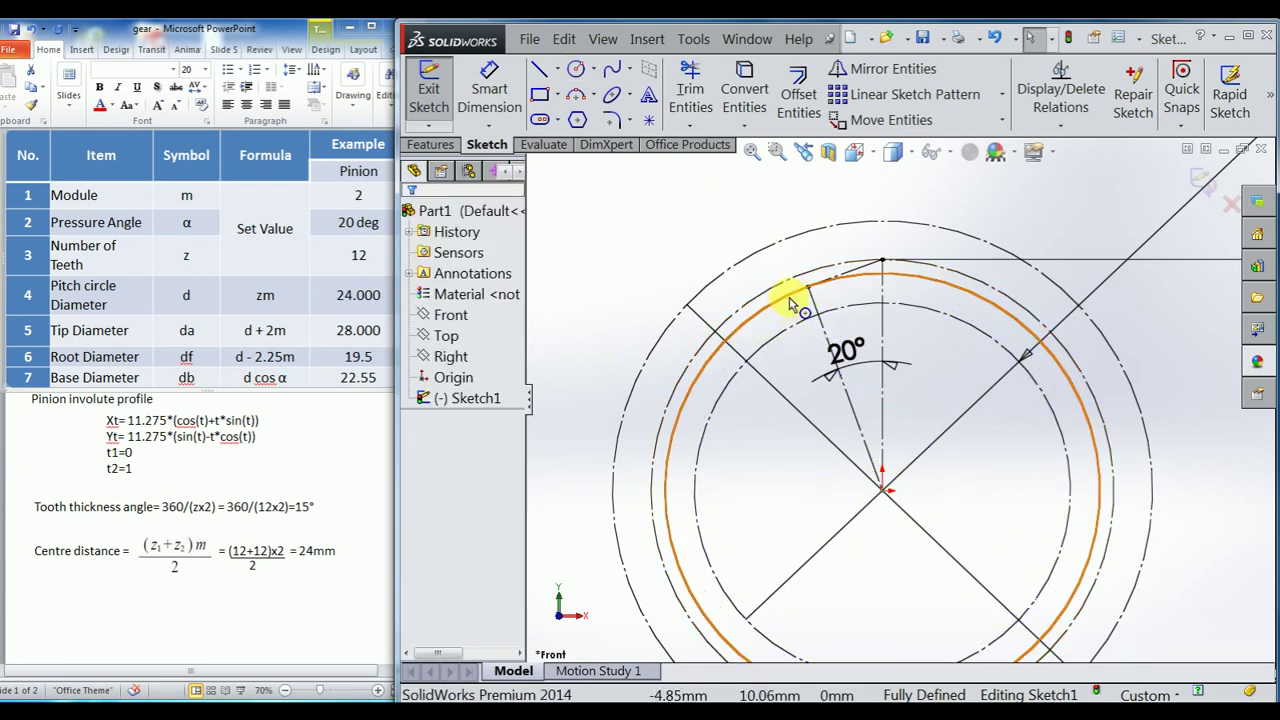
click(789, 294)
click(848, 251)
click(651, 229)
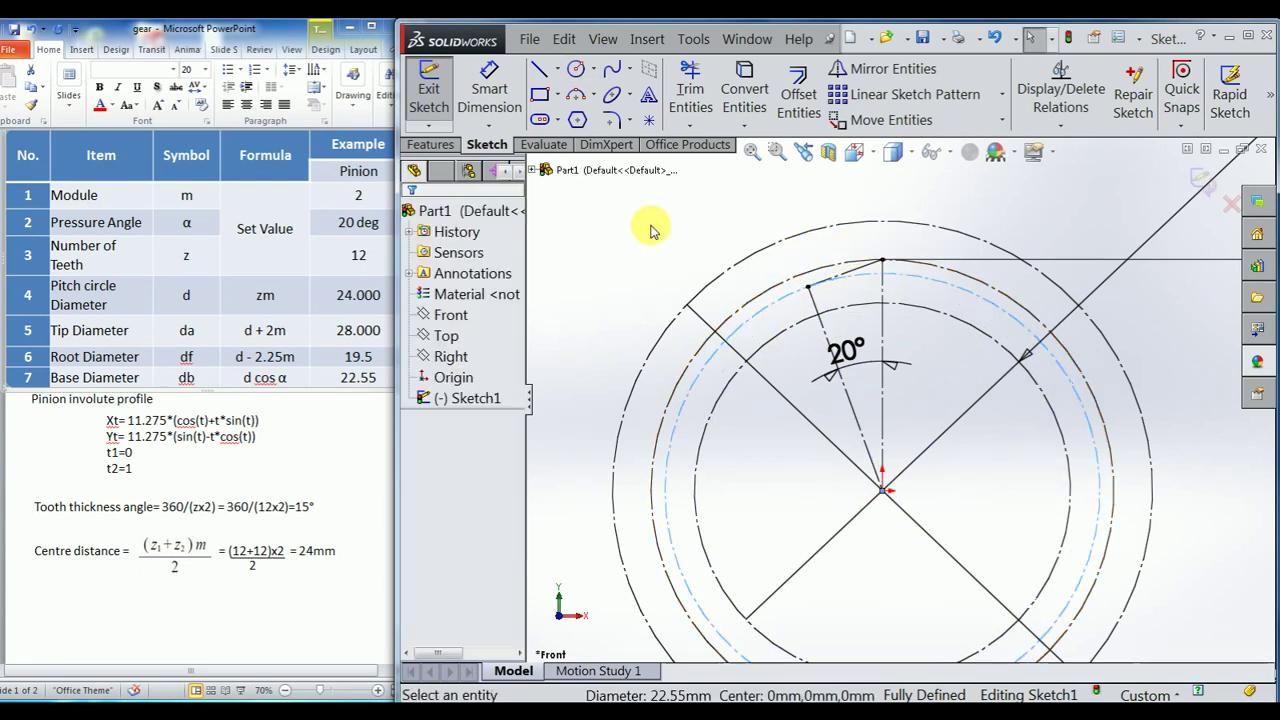
Give the base circle a driven Ø22.55 dimension and exit Sketch1.
click(495, 85)
click(771, 309)
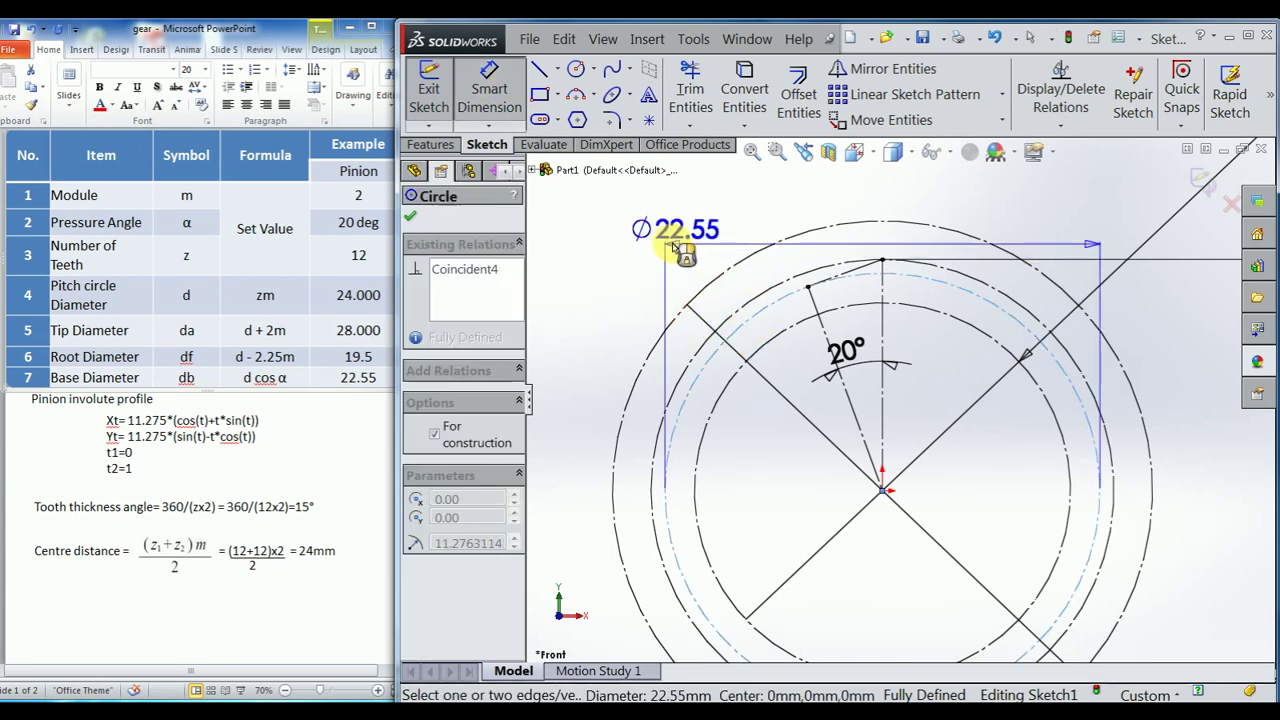
click(643, 264)
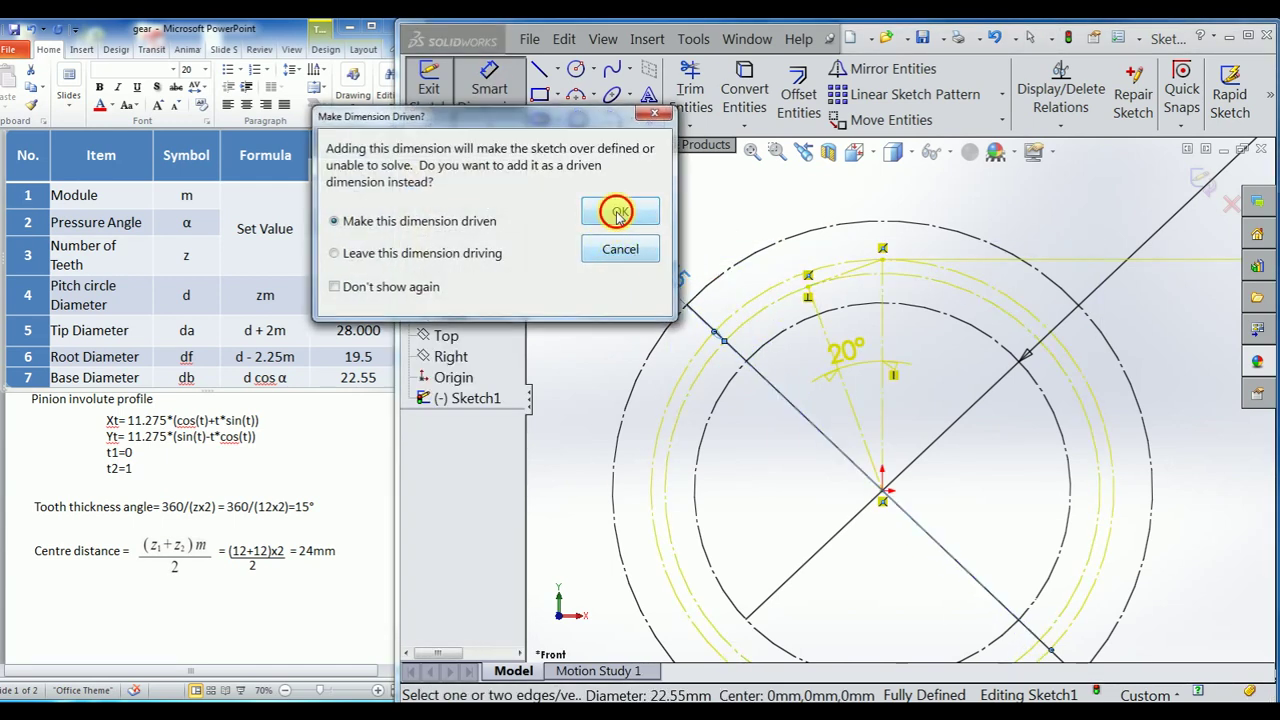
click(618, 213)
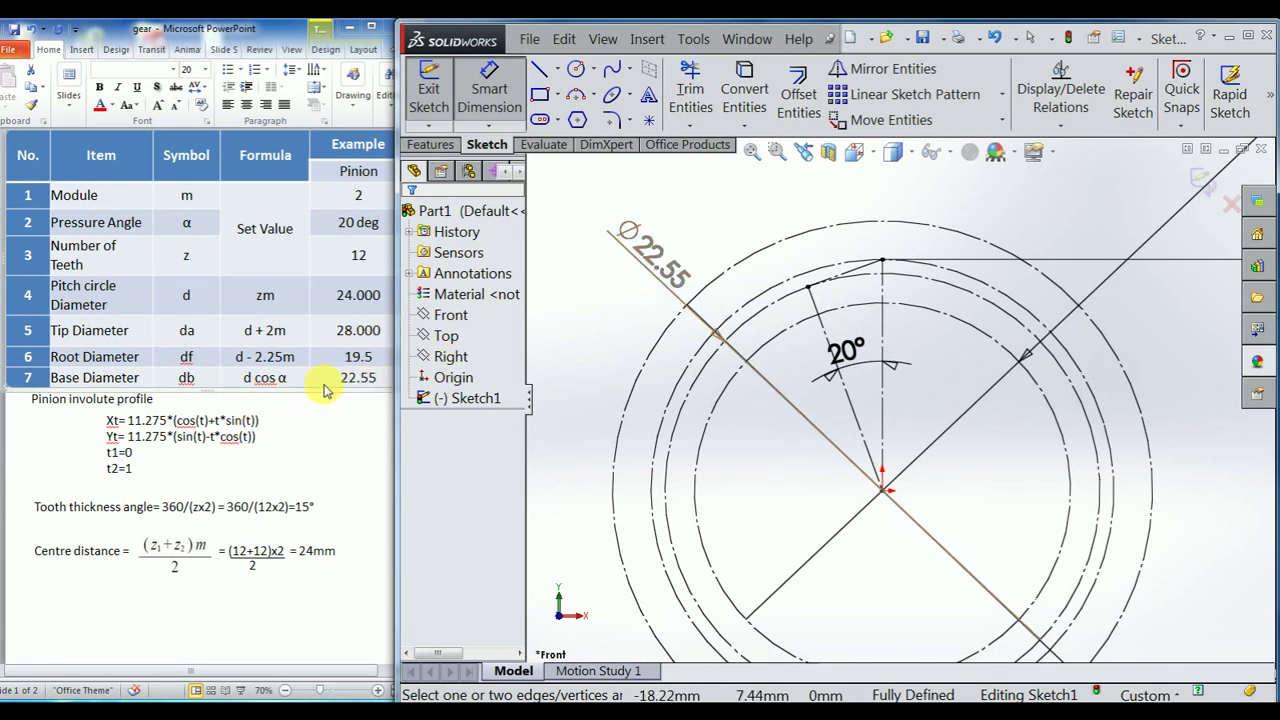
scroll(620, 280, up, 3)
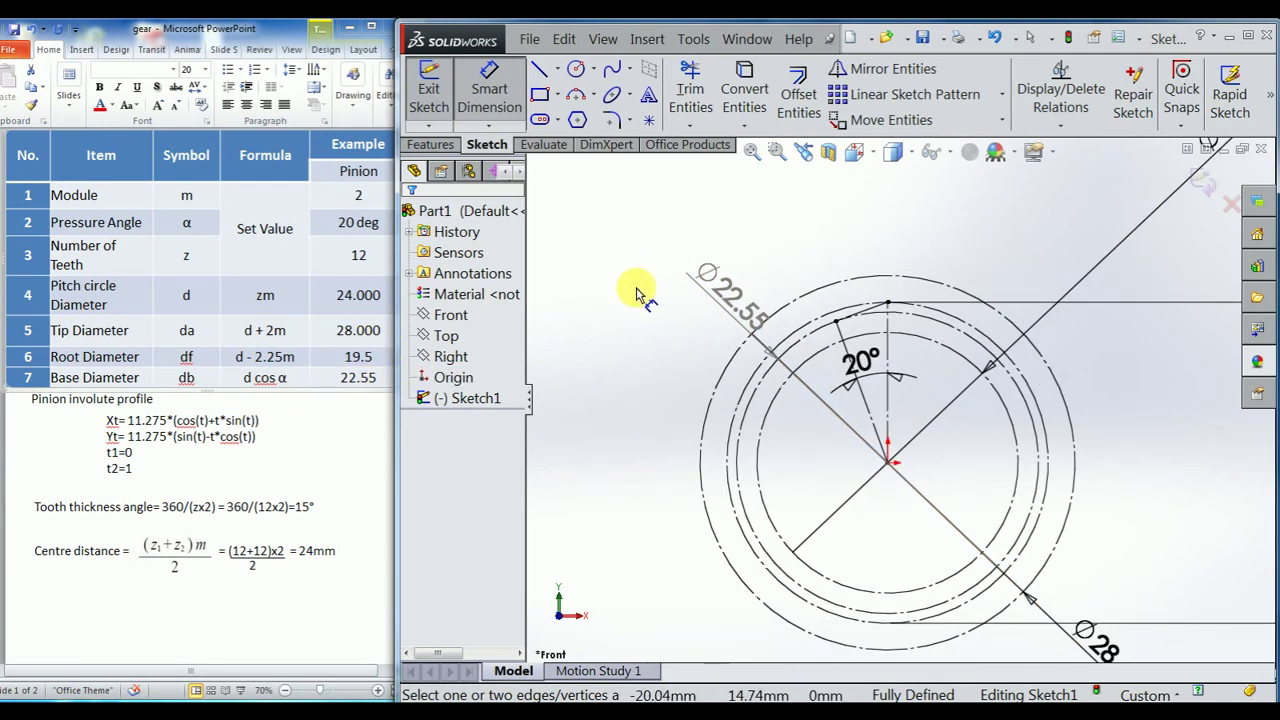
click(1201, 180)
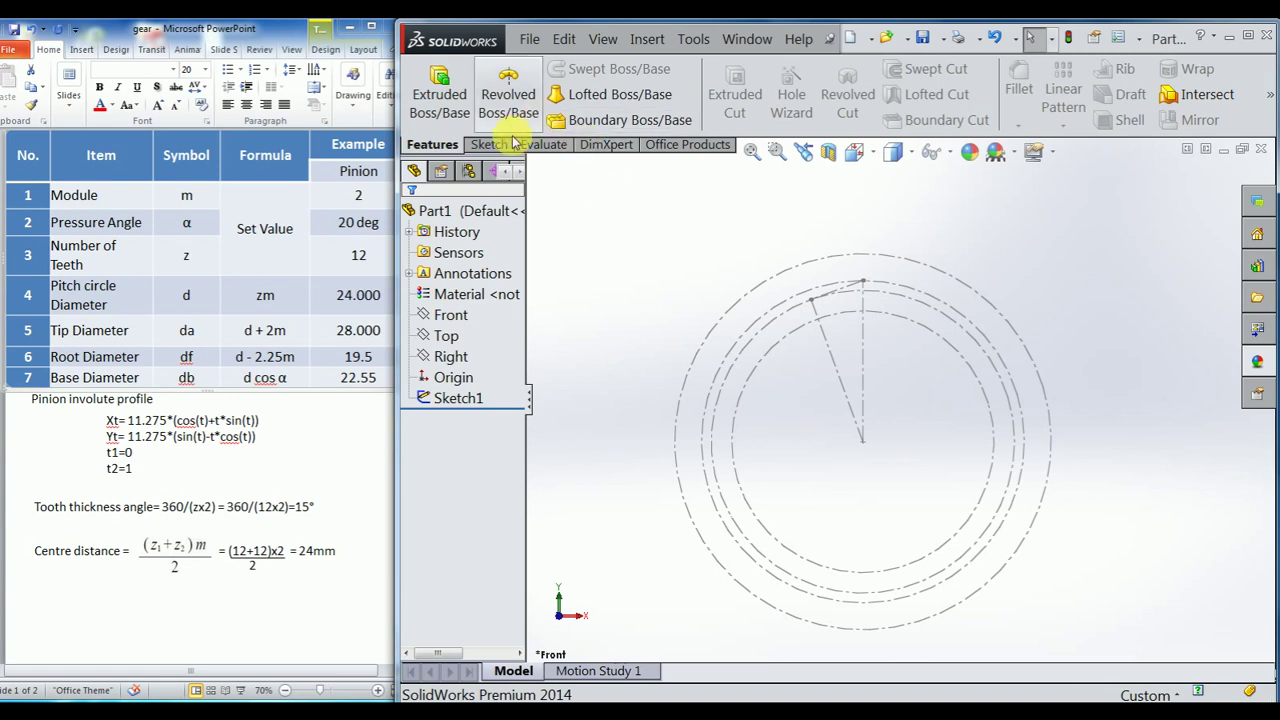
Start a Front-plane sketch with a parametric equation-driven curve, t from 0 to 1.
click(452, 316)
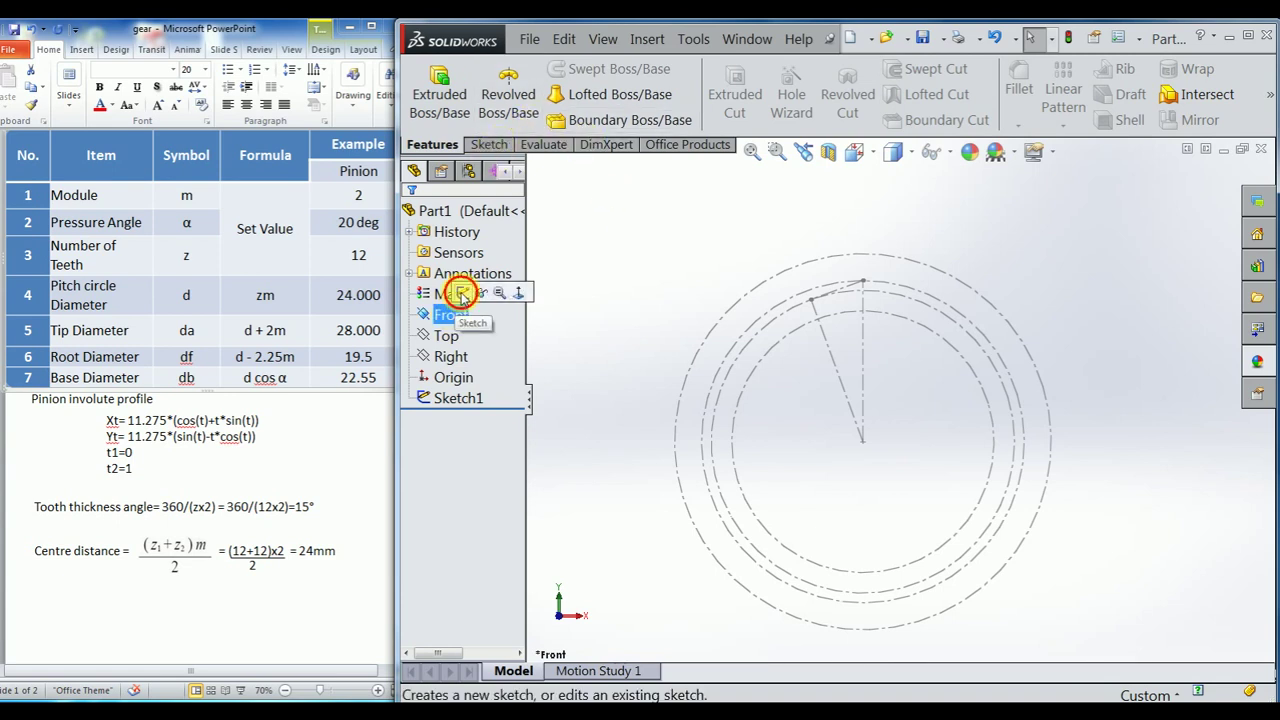
click(462, 293)
click(630, 70)
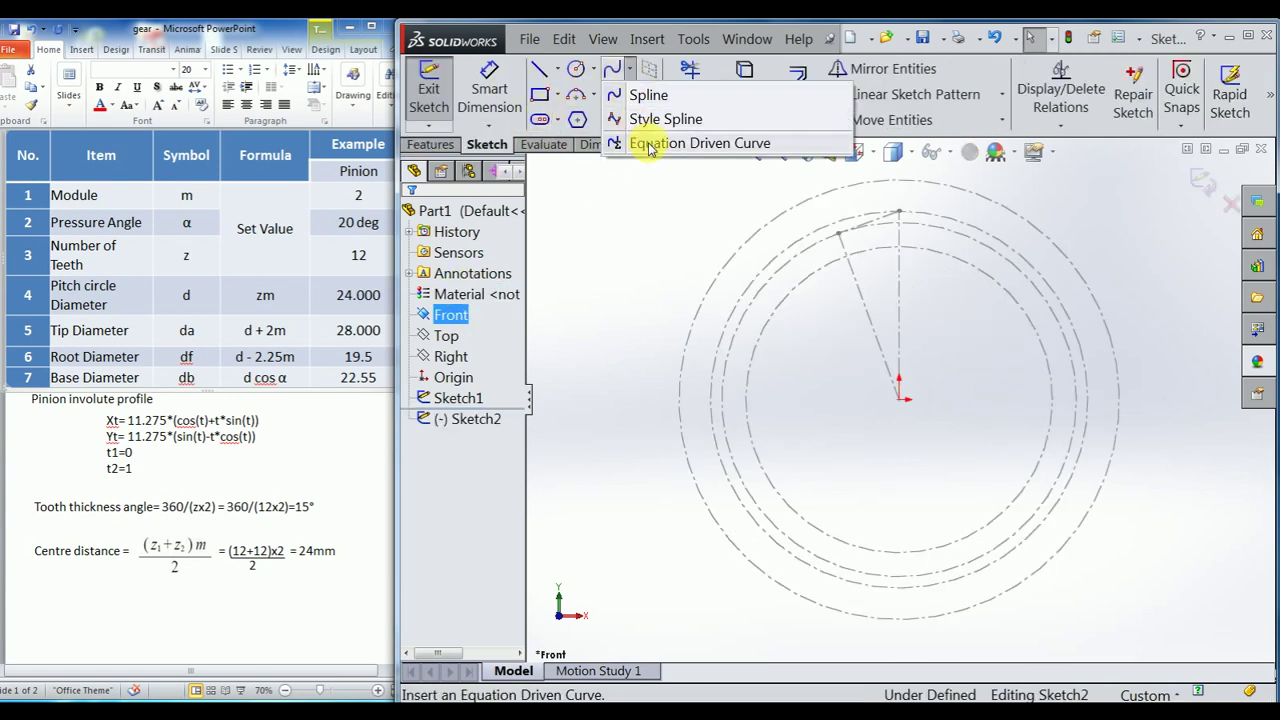
click(650, 145)
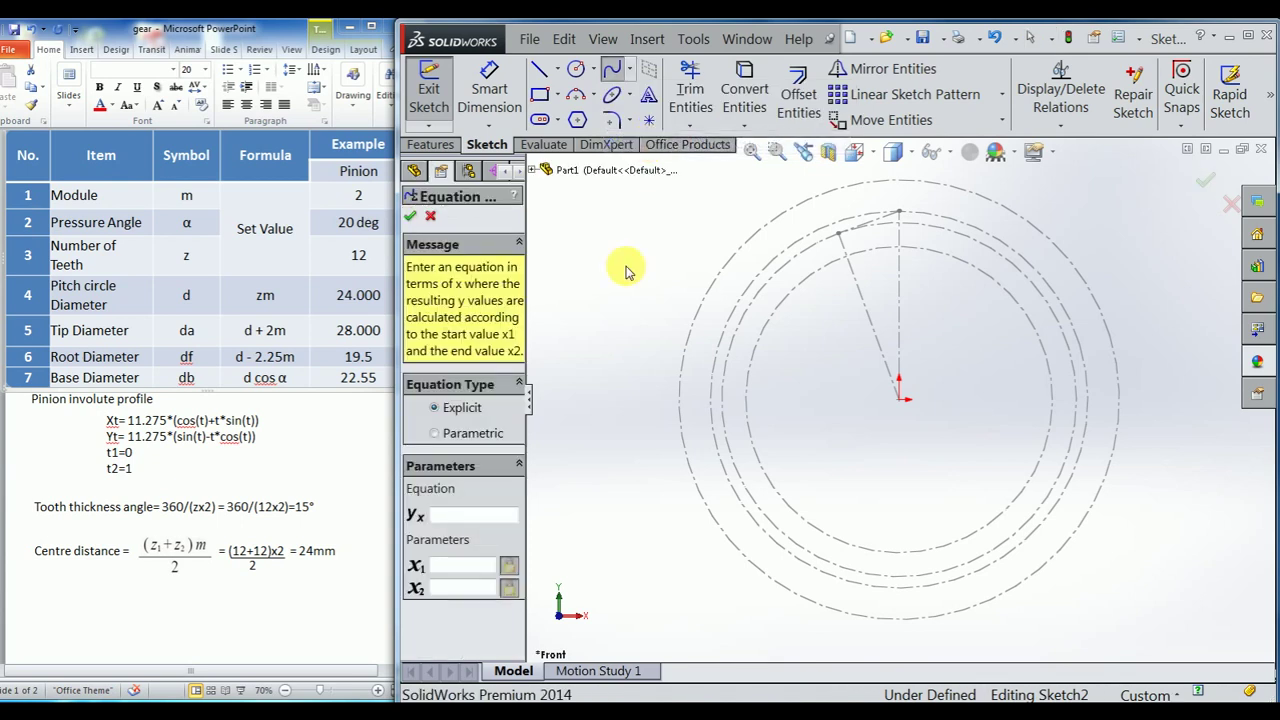
click(435, 436)
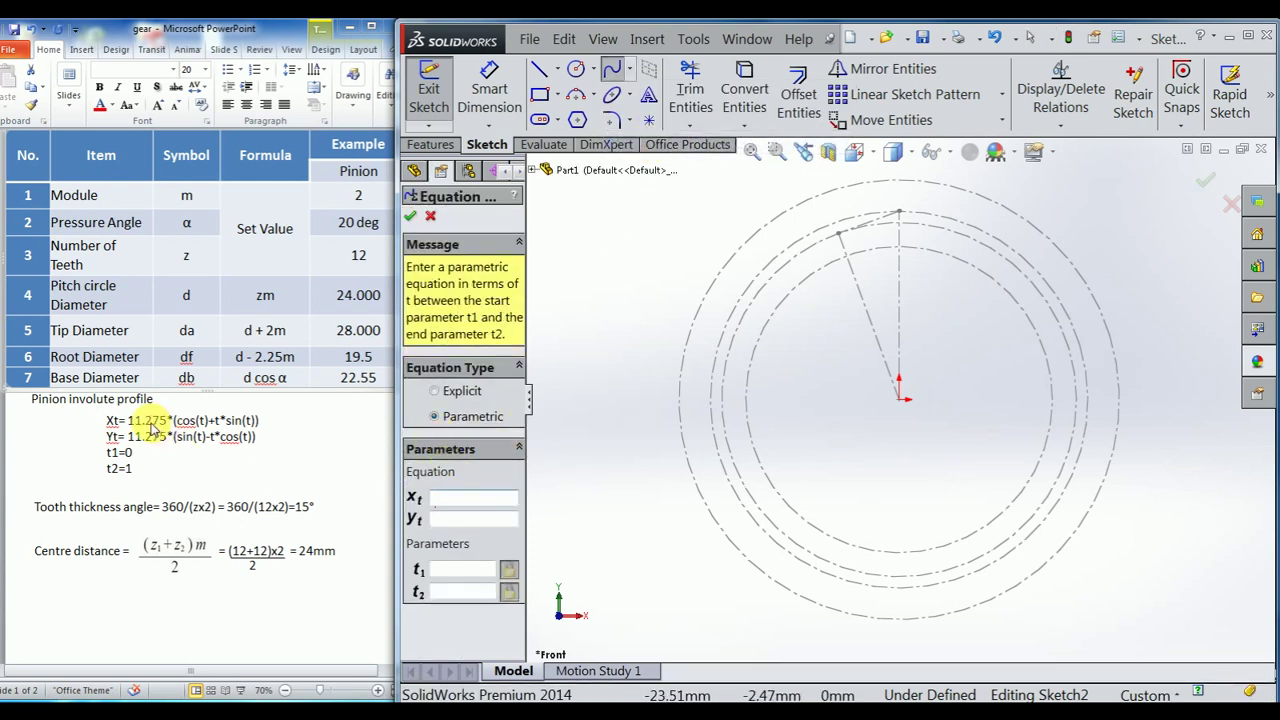
click(450, 519)
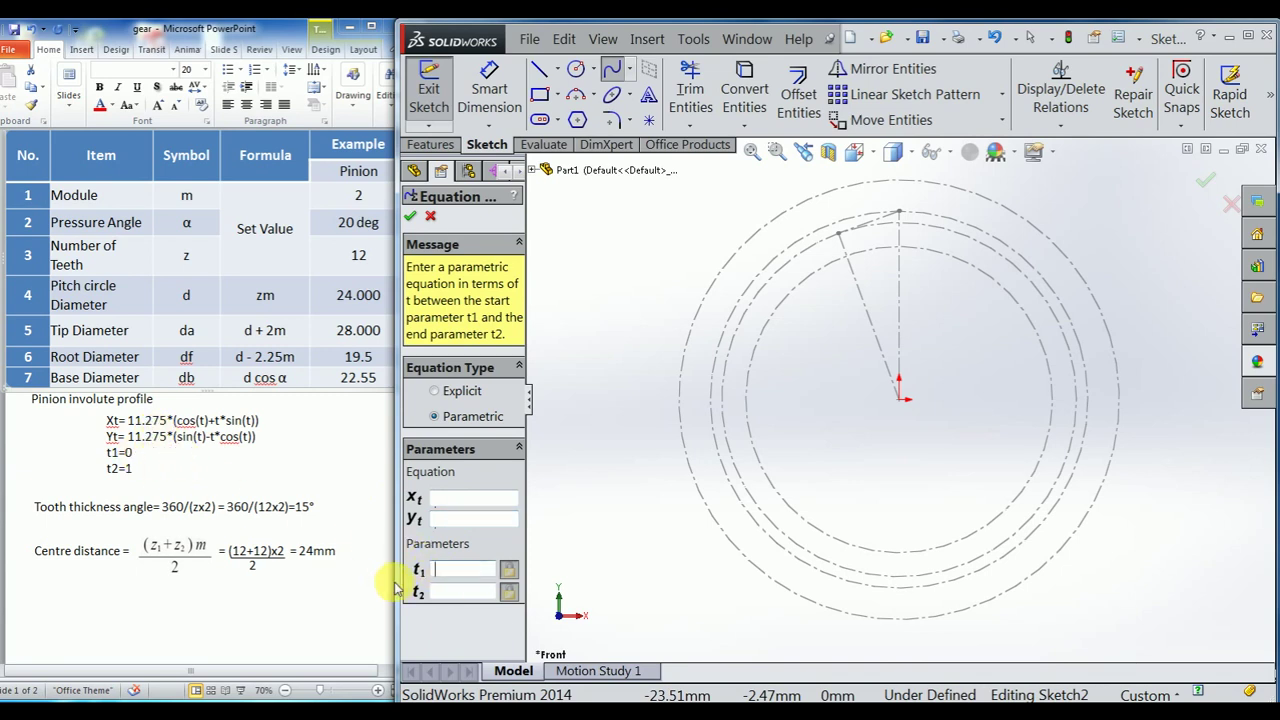
click(455, 597)
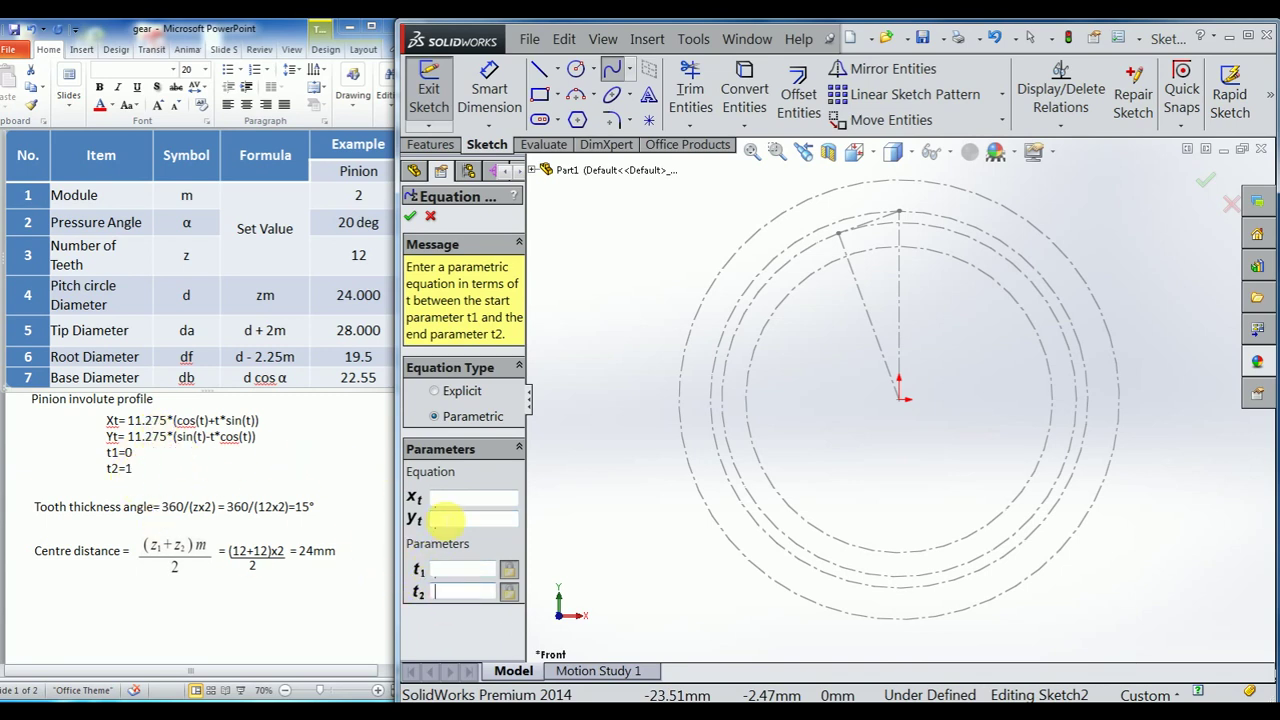
Copy the Xt and Yt involute equations from the slide into the curve and accept it.
double_click(133, 421)
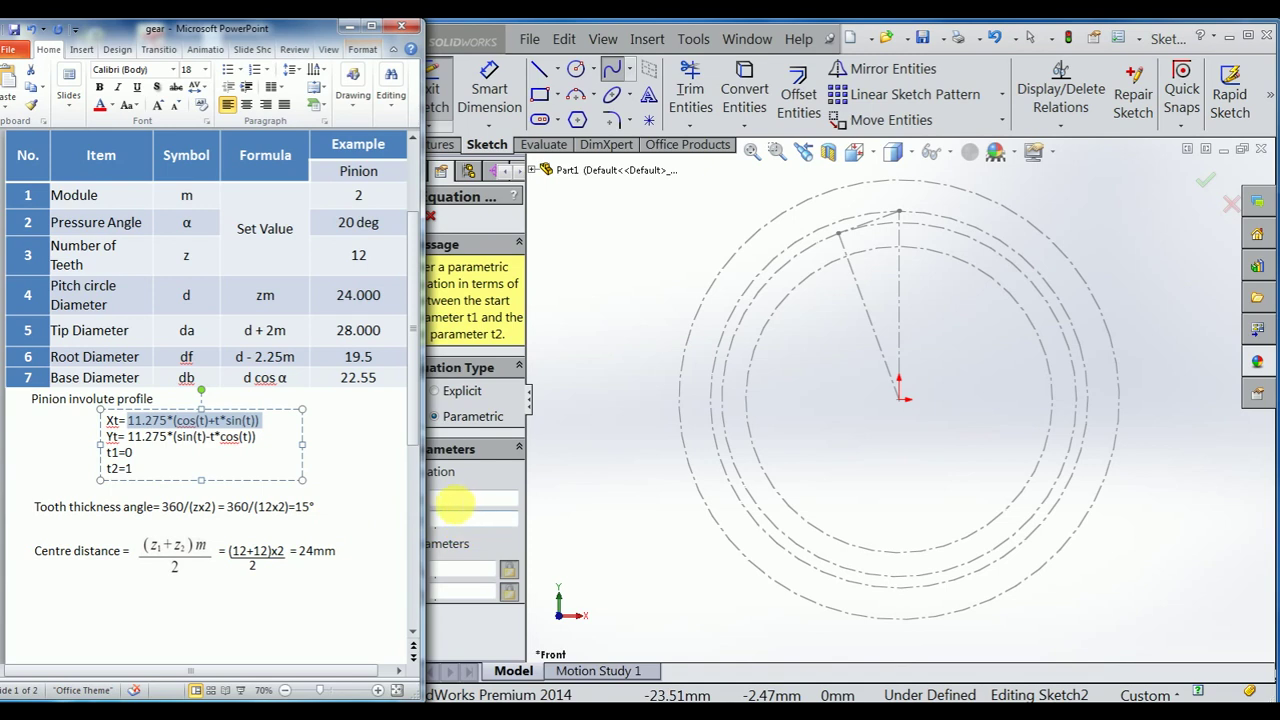
click(455, 502)
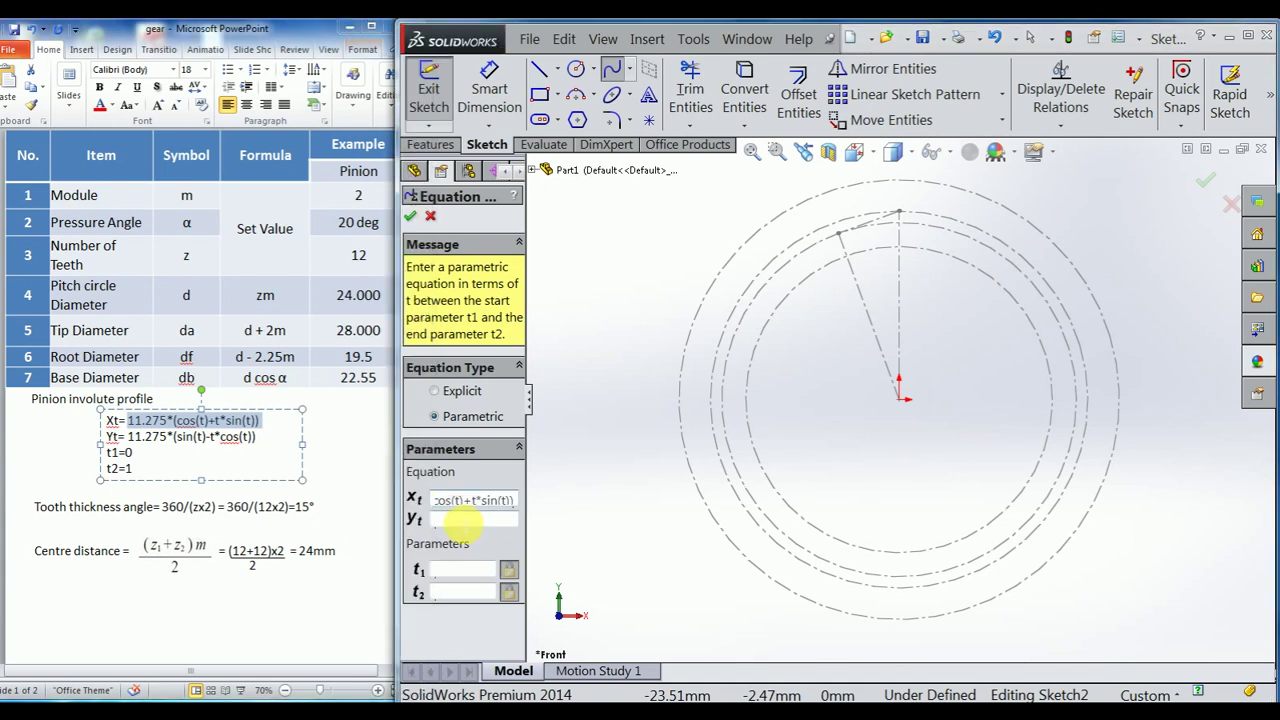
click(175, 445)
drag(127, 437, 258, 437)
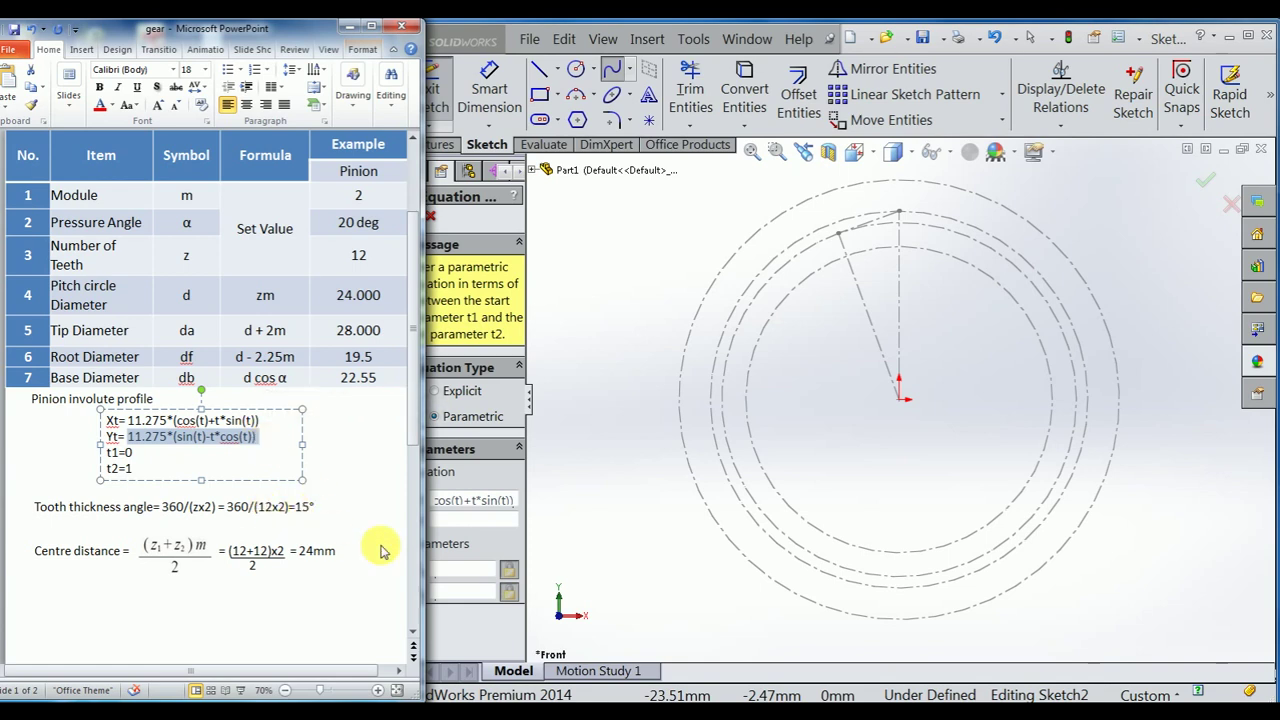
click(465, 520)
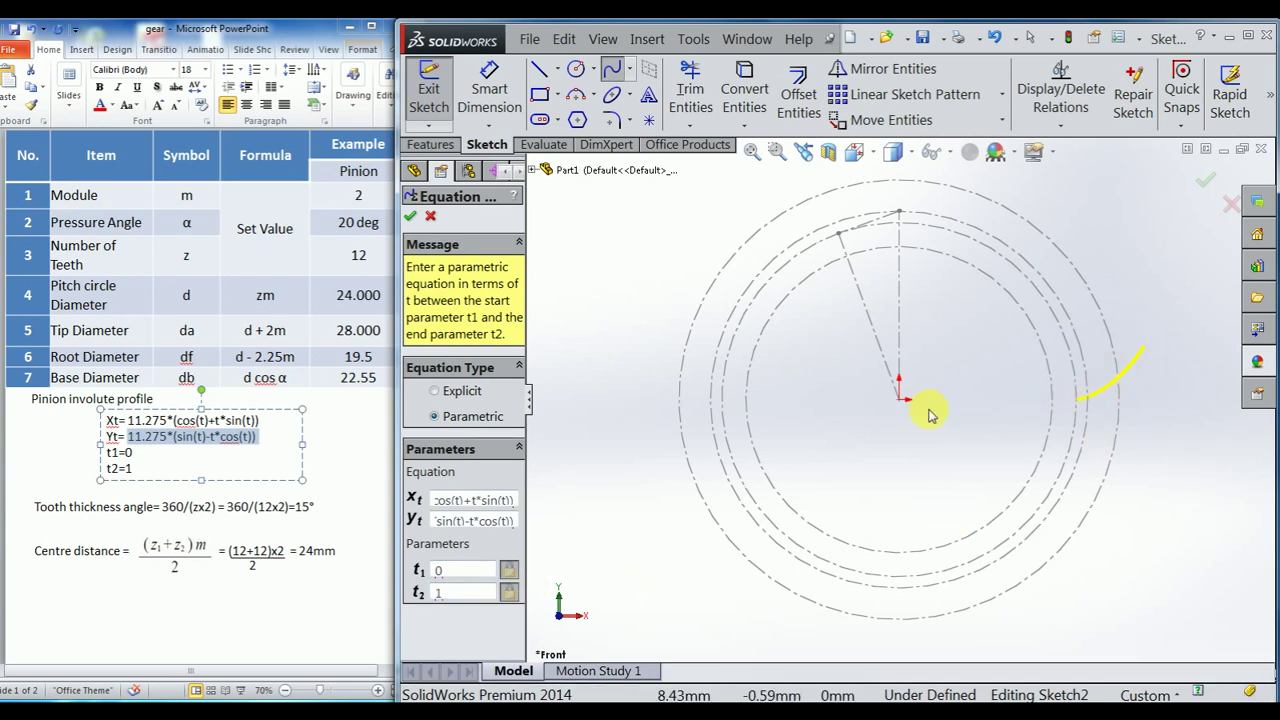
click(412, 218)
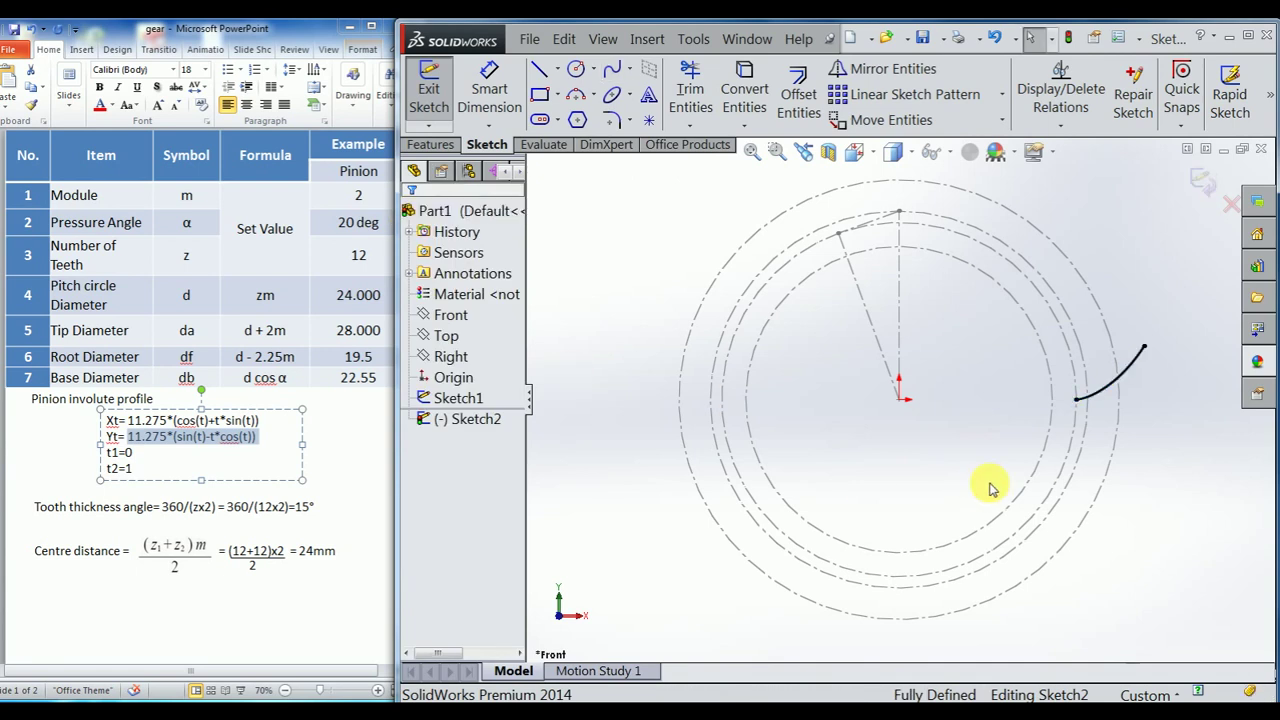
click(362, 598)
Exit the involute sketch and start Sketch3 on the Front plane.
click(323, 627)
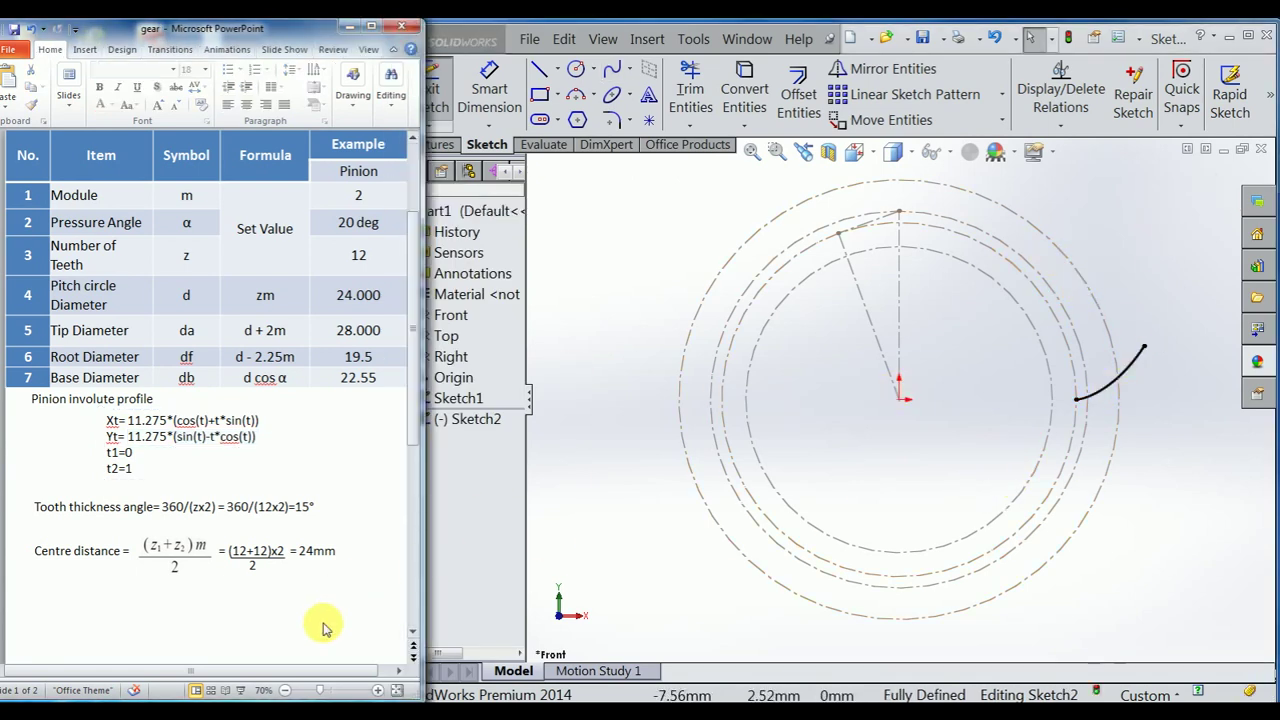
click(1112, 255)
click(1200, 183)
scroll(886, 449, up, 1)
click(441, 420)
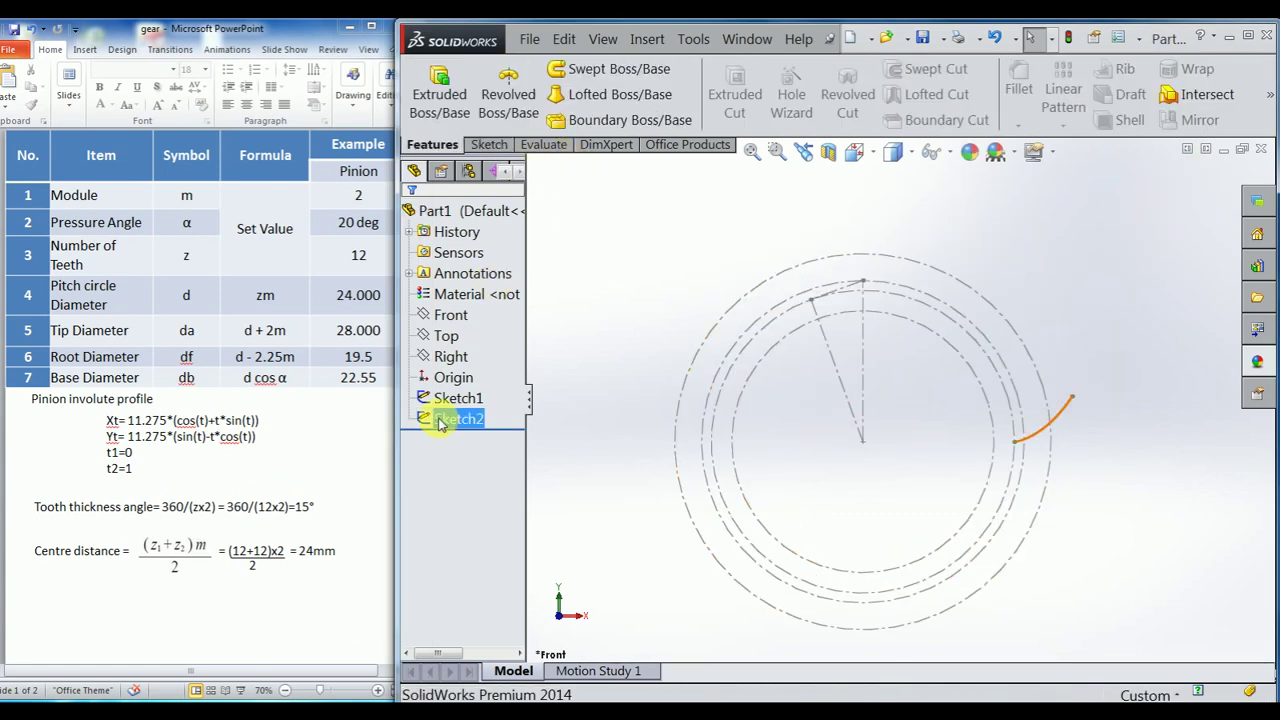
click(450, 316)
click(458, 289)
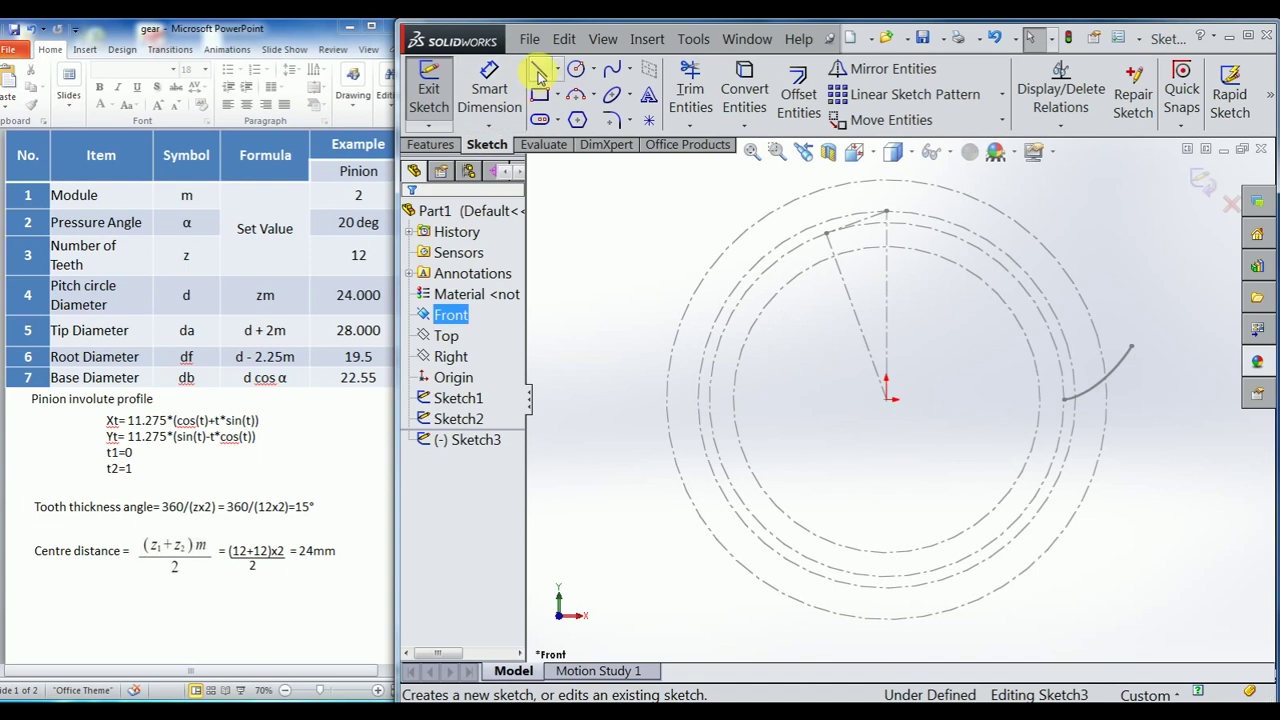
Draw a horizontal centerline from the origin and mark the involute's pitch-circle crossing point.
click(557, 69)
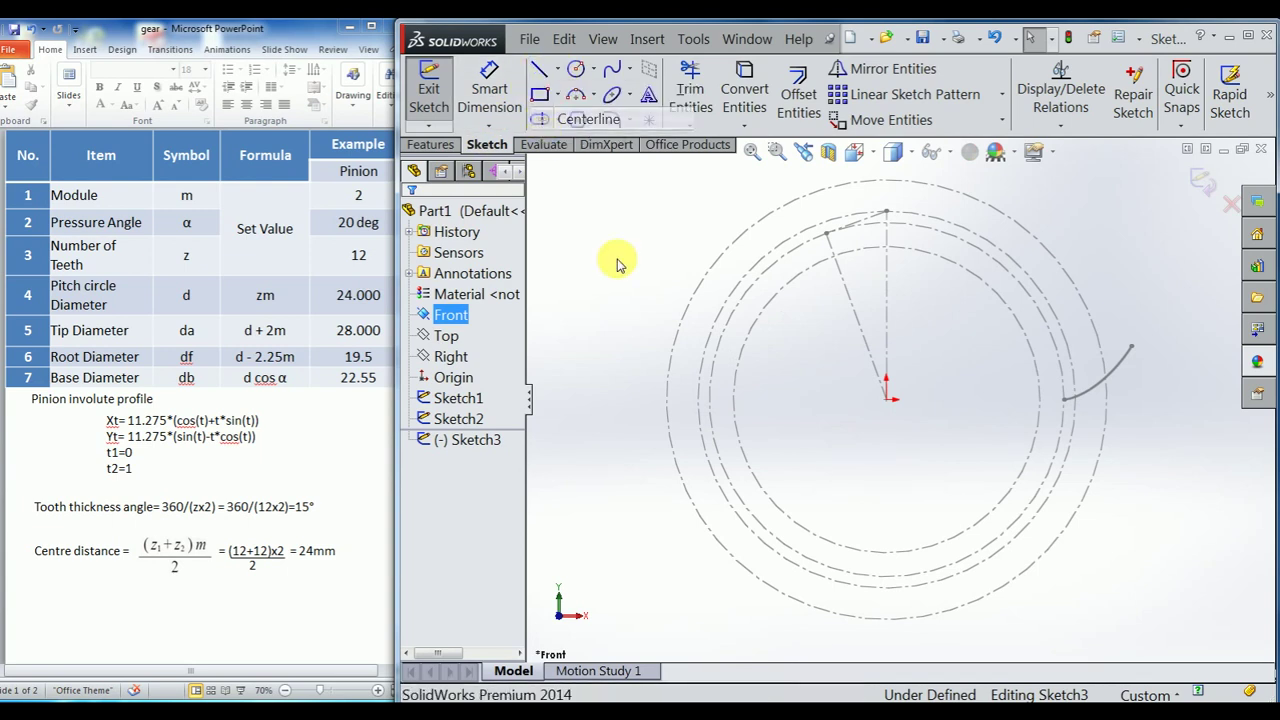
click(886, 399)
click(1065, 399)
key(Escape)
scroll(1095, 387, down, 3)
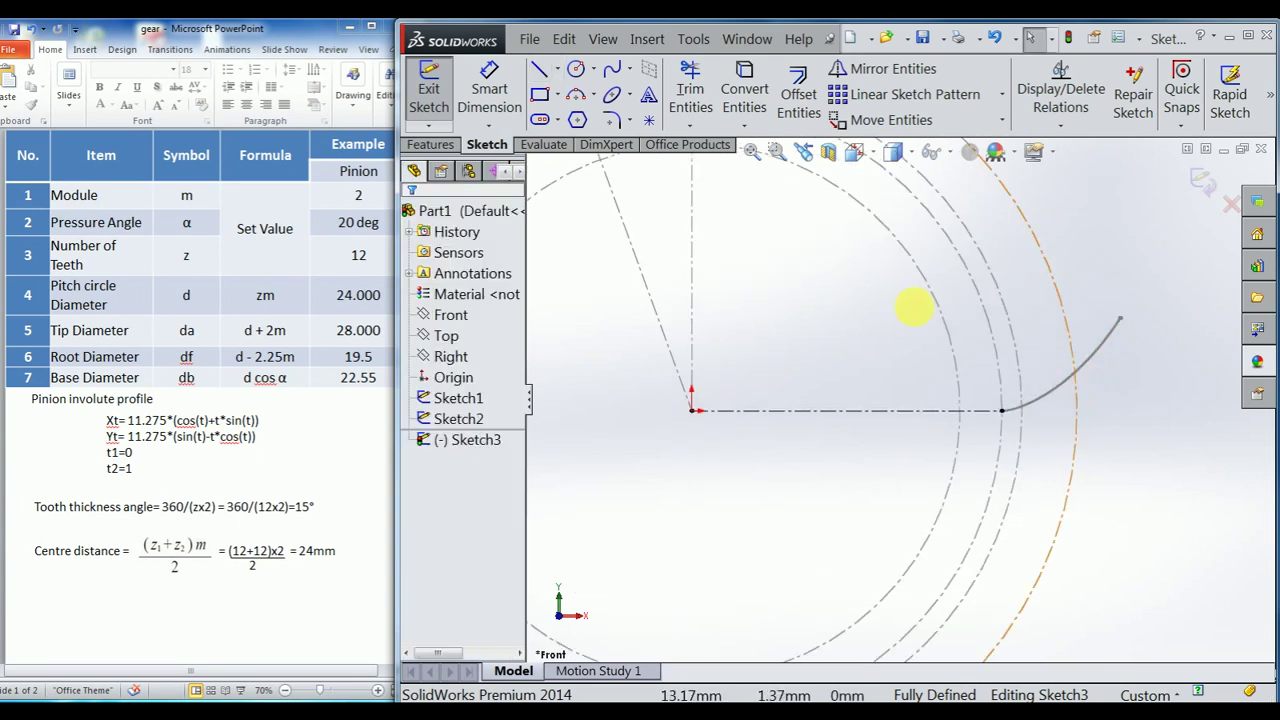
scroll(1027, 410, down, 3)
scroll(1015, 412, down, 3)
scroll(975, 405, down, 2)
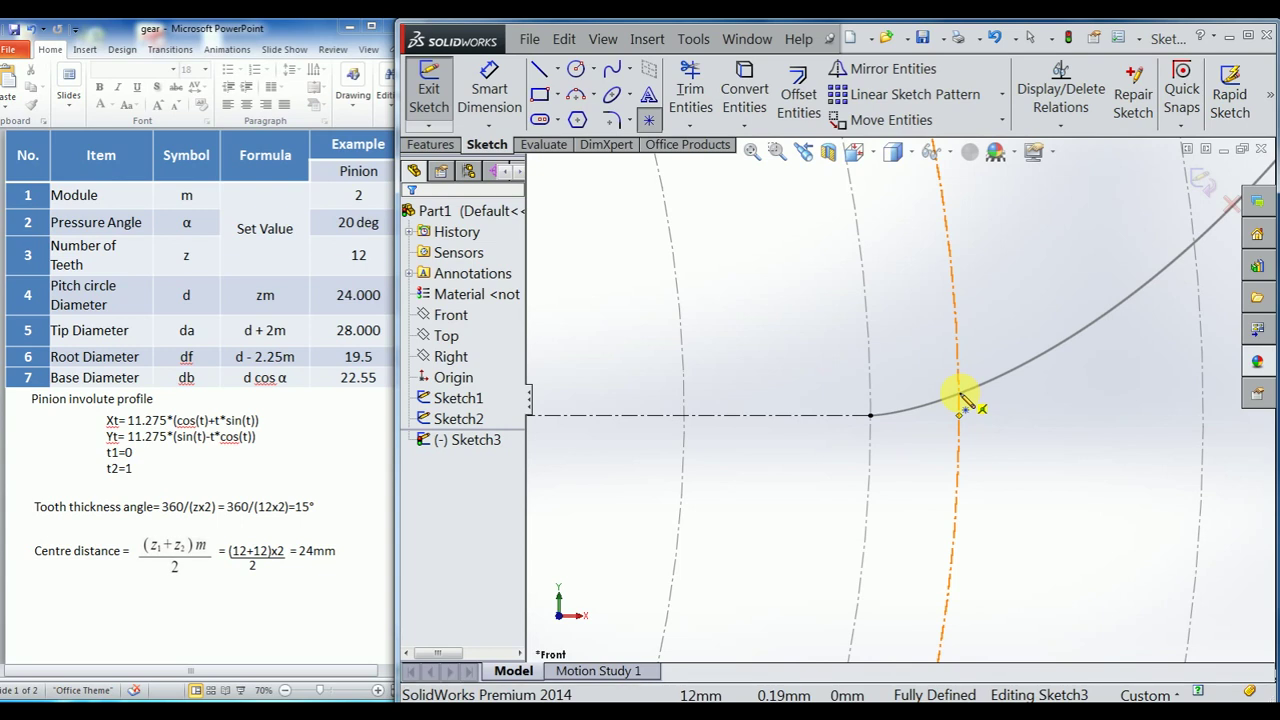
click(960, 398)
scroll(1050, 490, up, 3)
click(1088, 412)
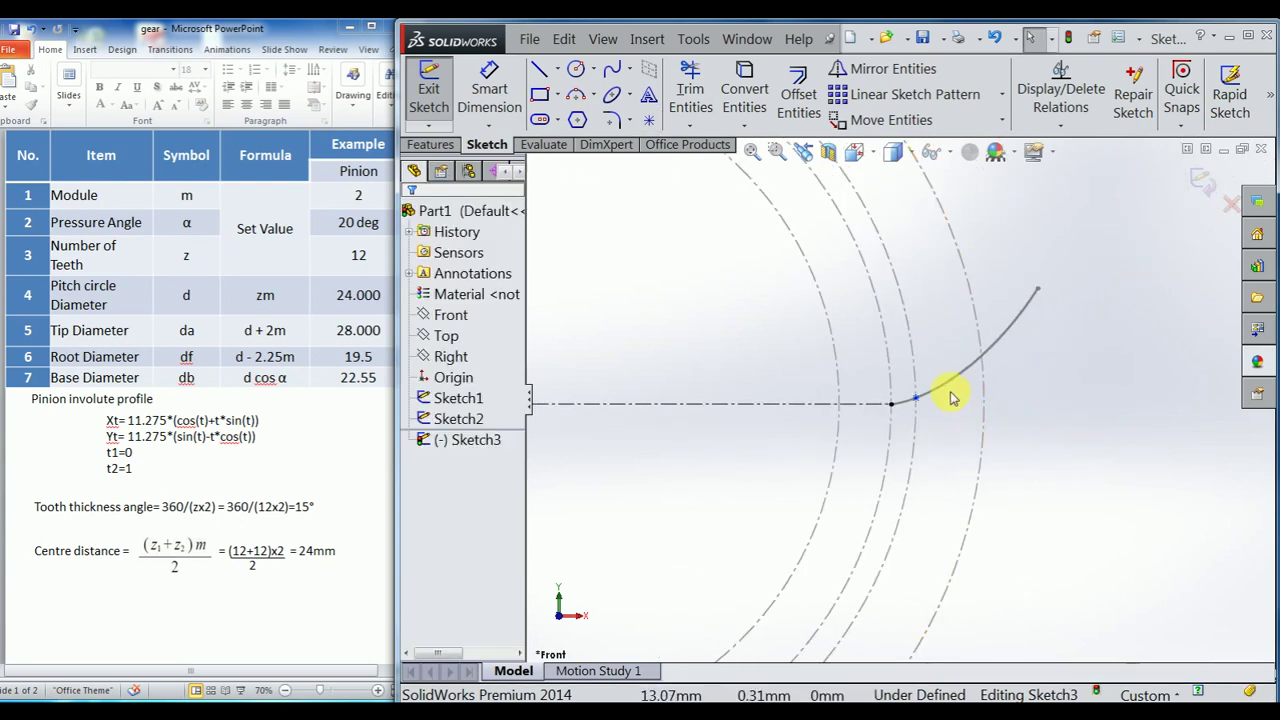
Convert the involute into Sketch3 and make the pitch point coincident with it.
click(744, 96)
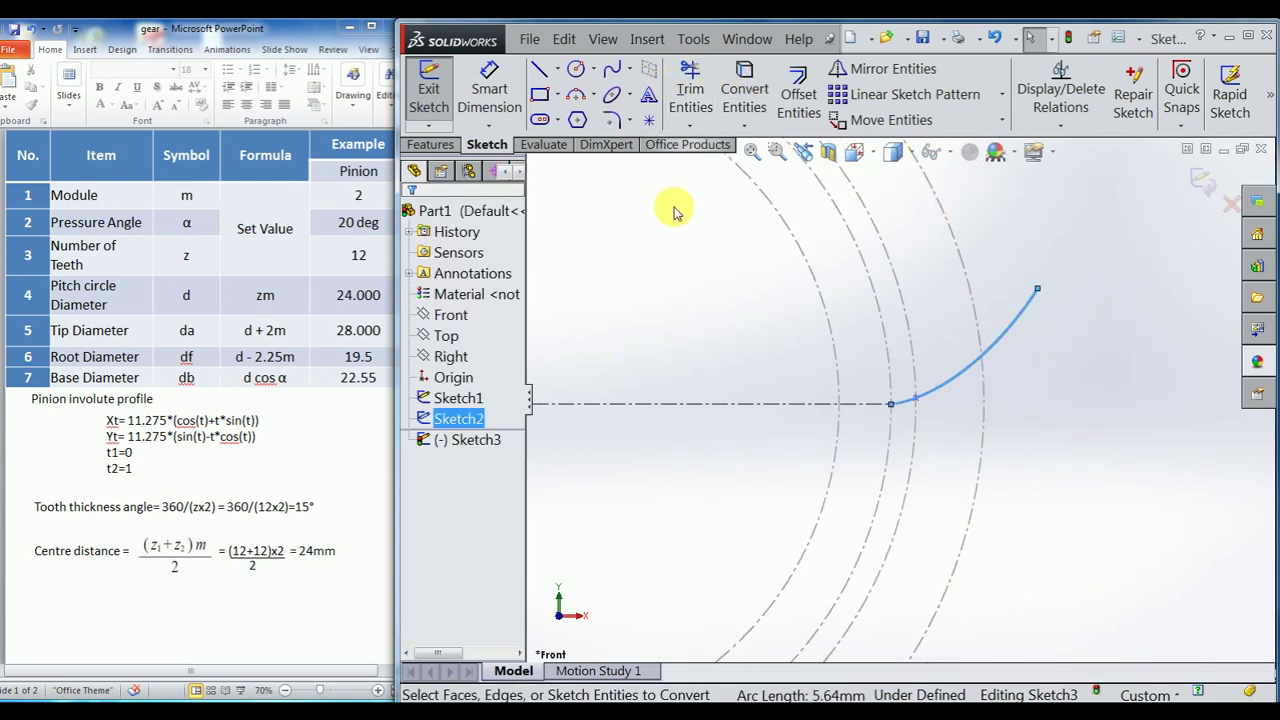
click(955, 383)
scroll(955, 383, down, 3)
click(915, 398)
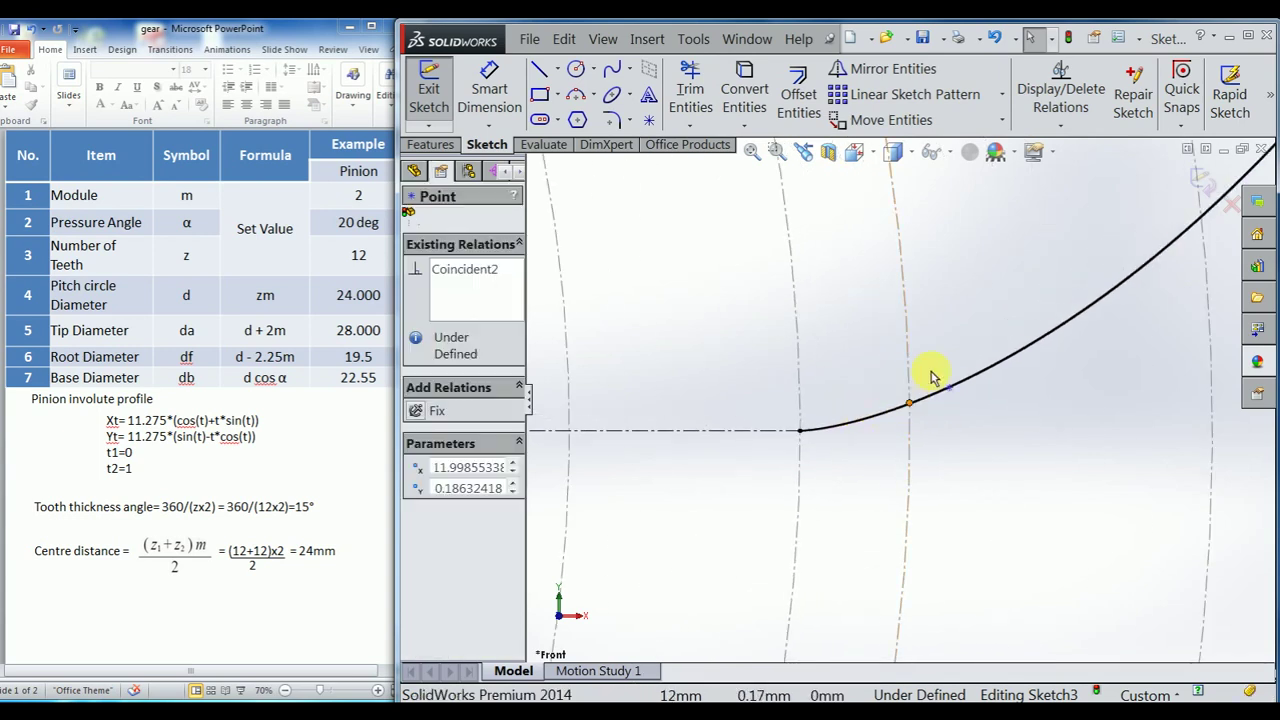
ctrl+click(812, 429)
click(435, 494)
click(1057, 491)
scroll(1057, 491, up, 3)
scroll(894, 520, up, 2)
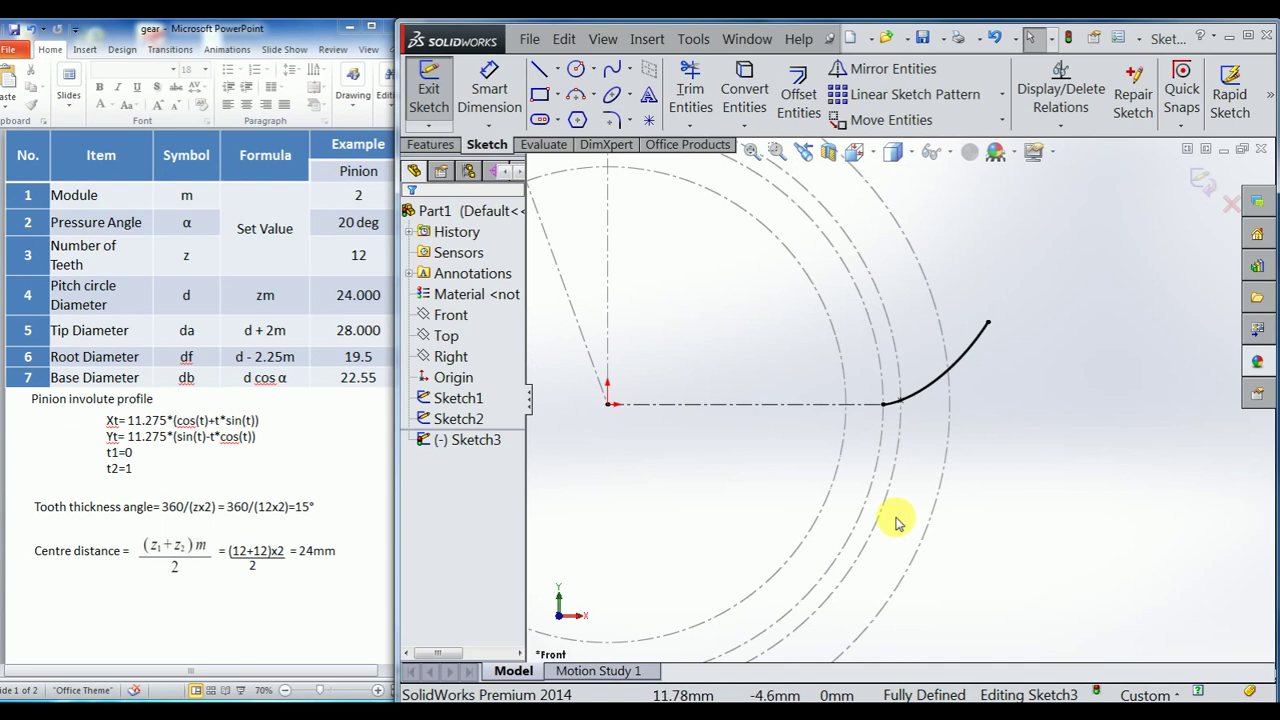
scroll(765, 370, down, 2)
click(557, 69)
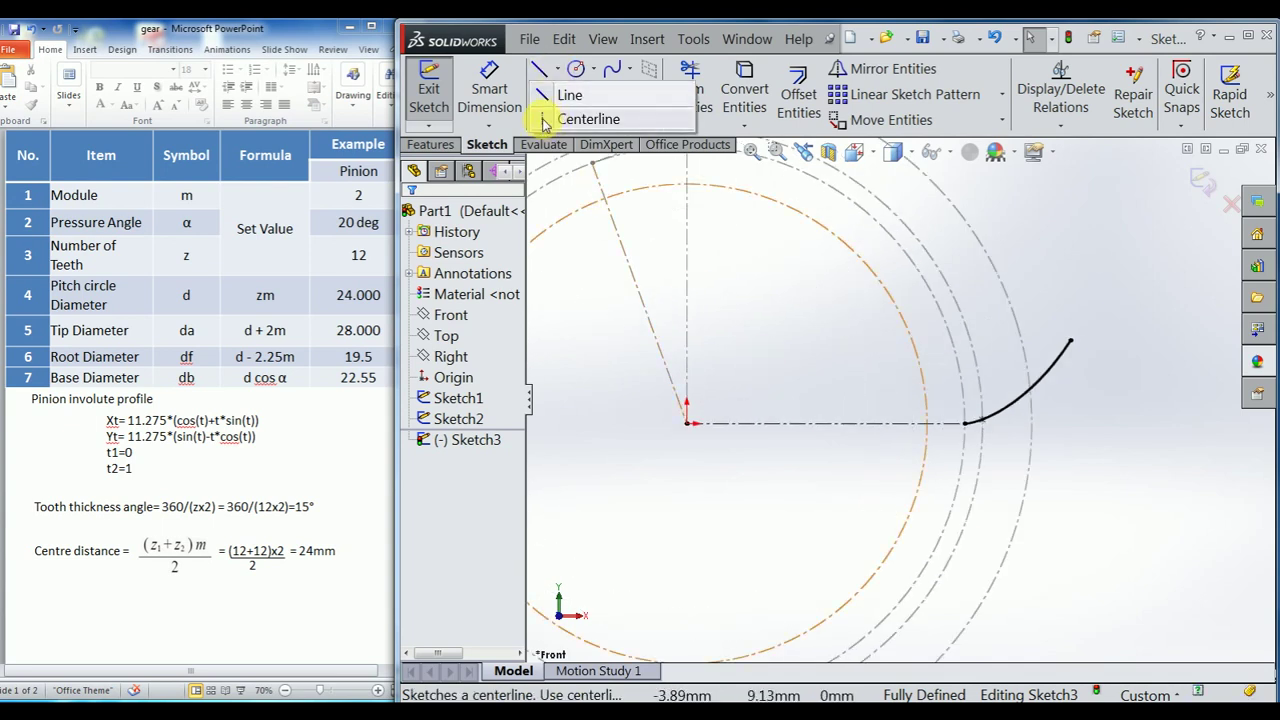
click(590, 120)
scroll(800, 445, down, 1)
scroll(655, 458, down, 1)
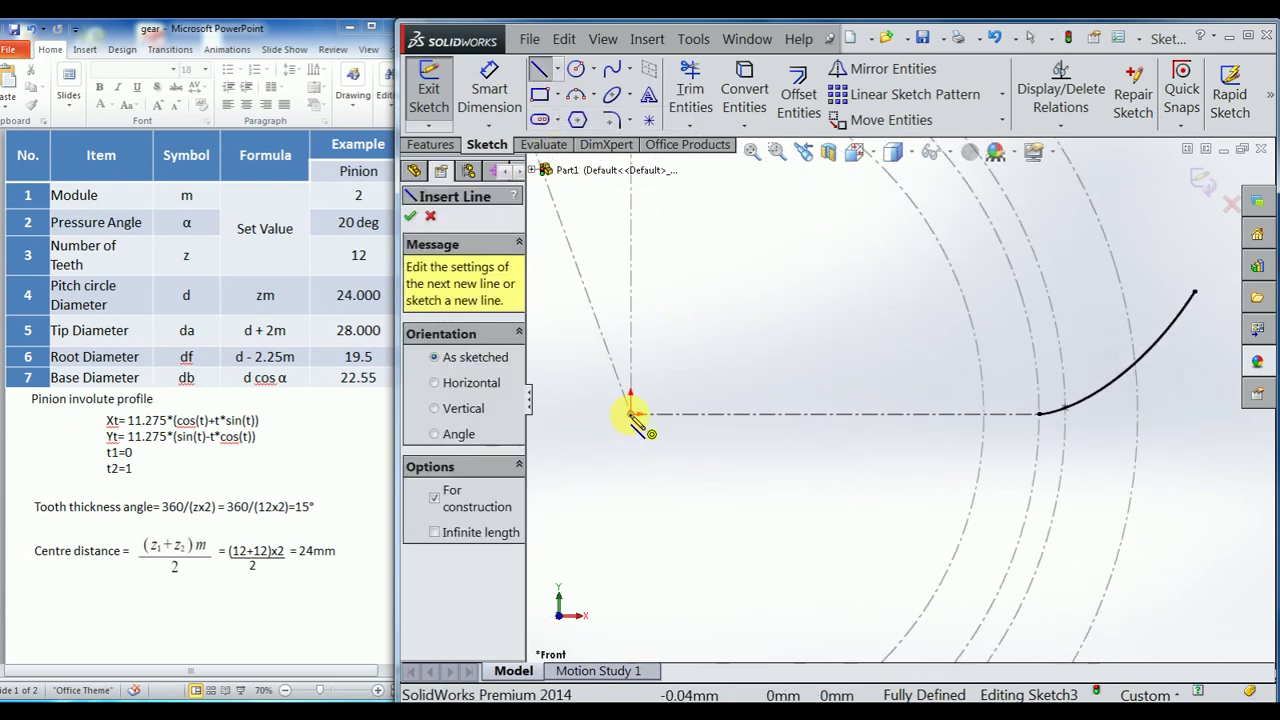
Draw centerlines from the origin to the involute's end and to the pitch circle.
click(630, 414)
scroll(1043, 409, down, 1)
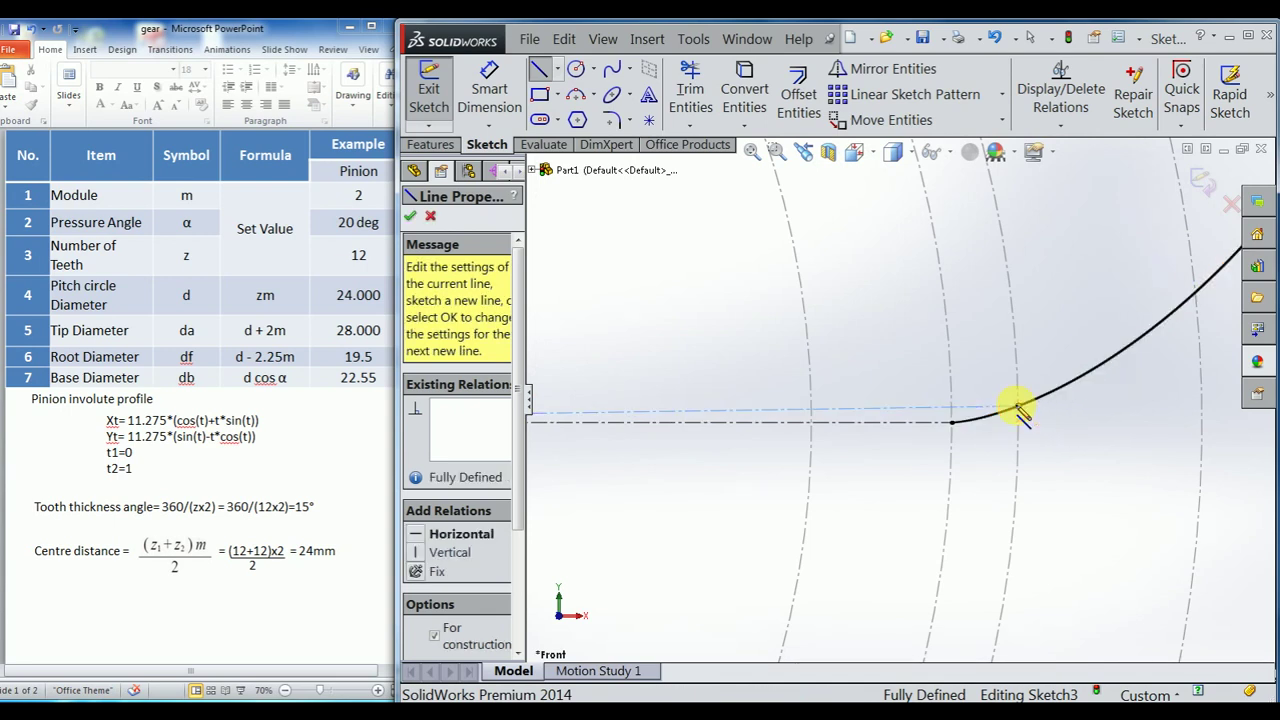
click(1018, 408)
key(Escape)
scroll(1123, 491, up, 1)
scroll(1100, 491, up, 2)
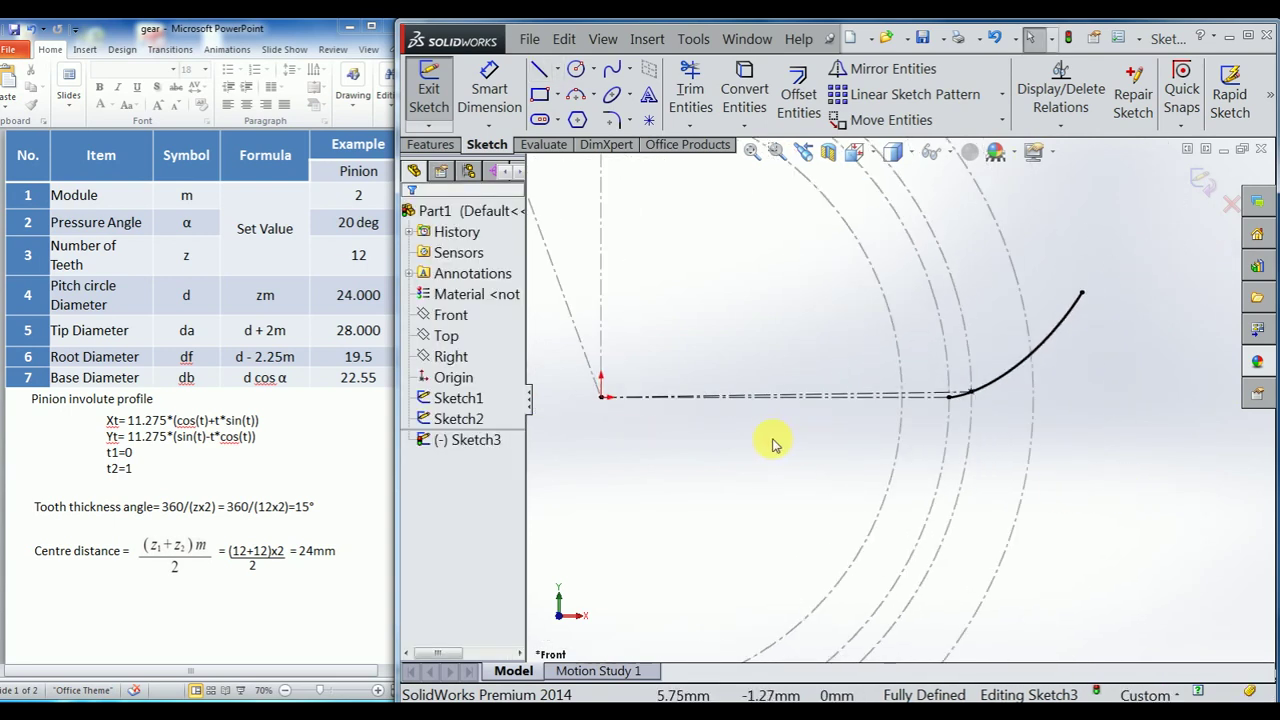
click(602, 134)
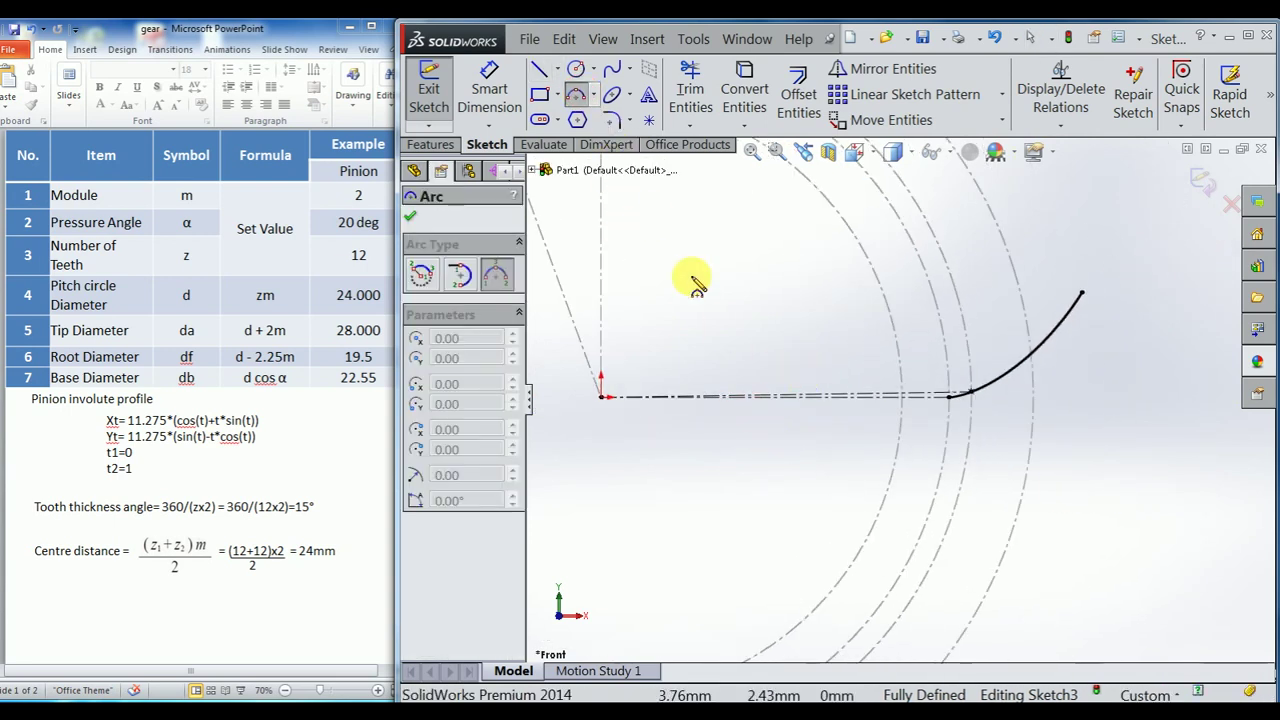
click(557, 69)
click(575, 118)
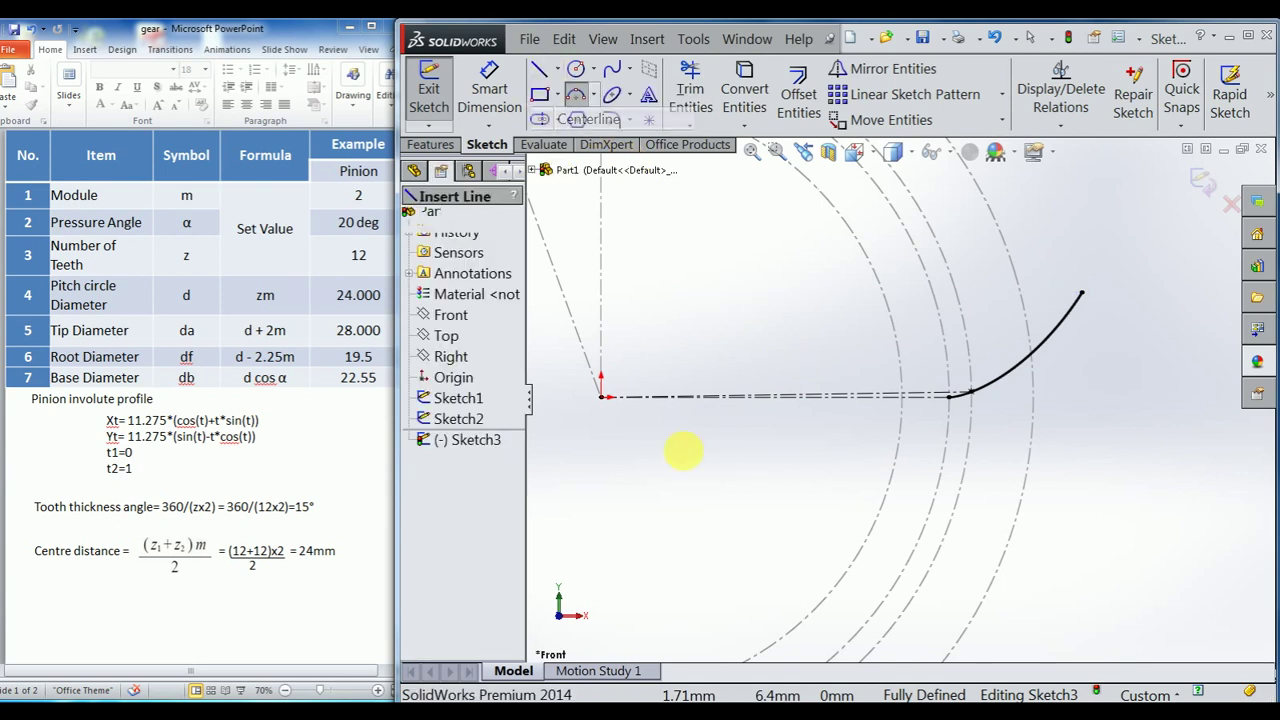
click(601, 397)
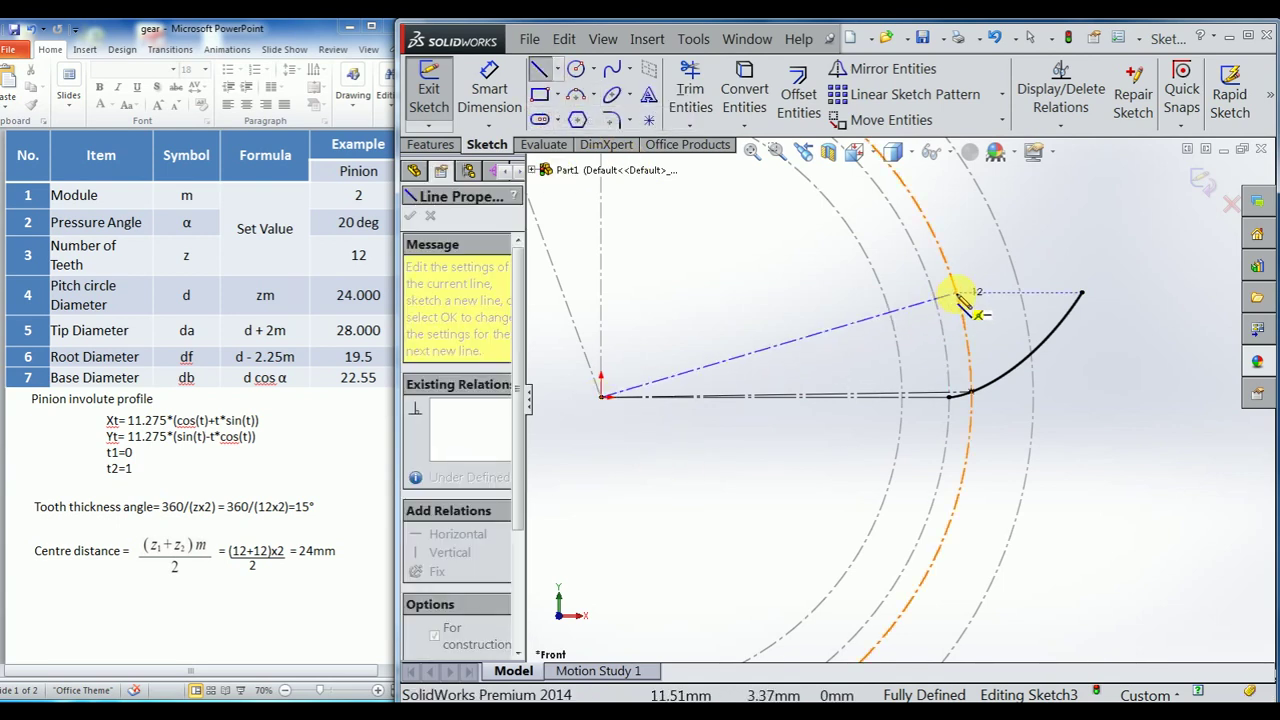
double_click(957, 295)
Draw a 3-point arc from the centerline's end to where the involute meets the pitch circle.
click(505, 77)
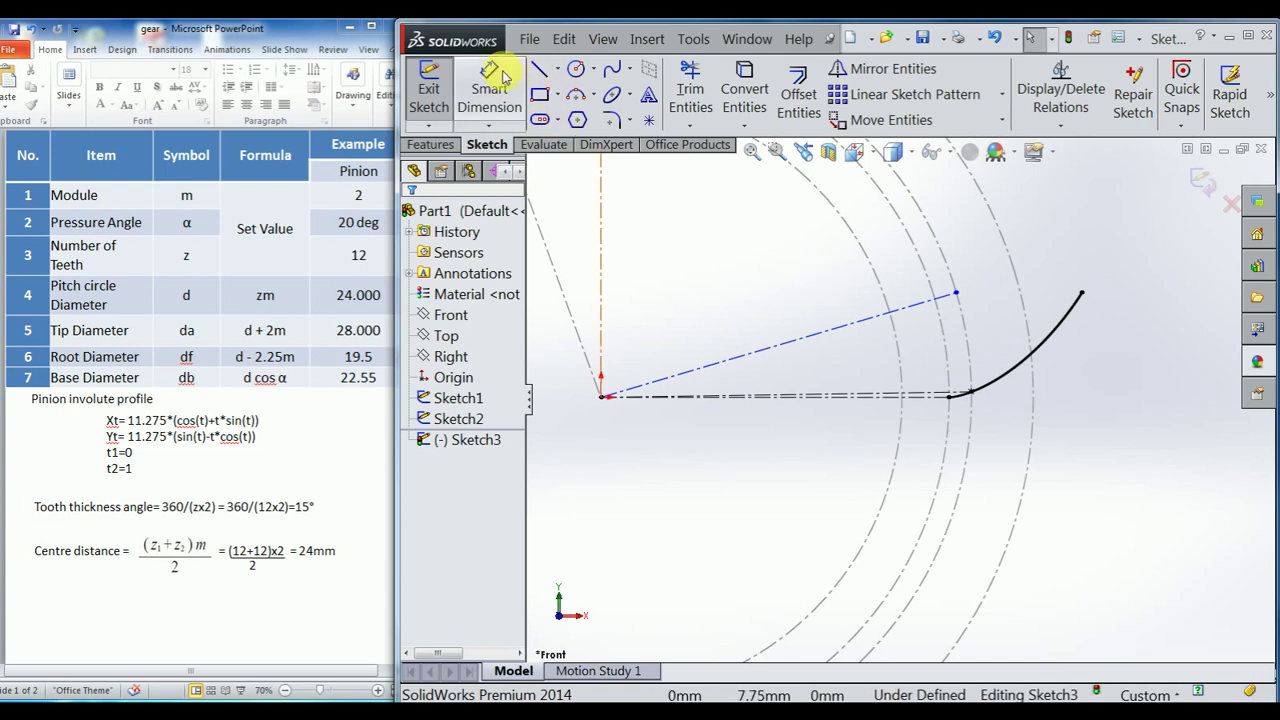
click(575, 93)
scroll(968, 355, down, 2)
click(948, 264)
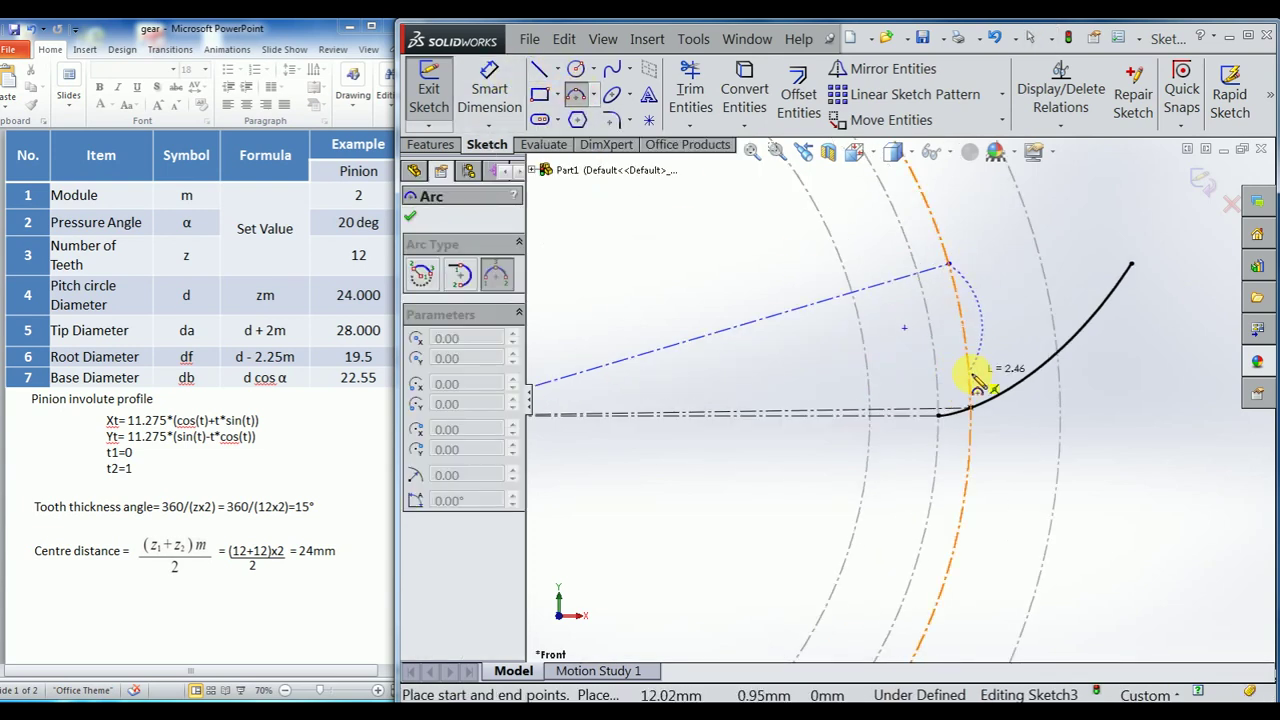
scroll(985, 366, down, 2)
click(960, 439)
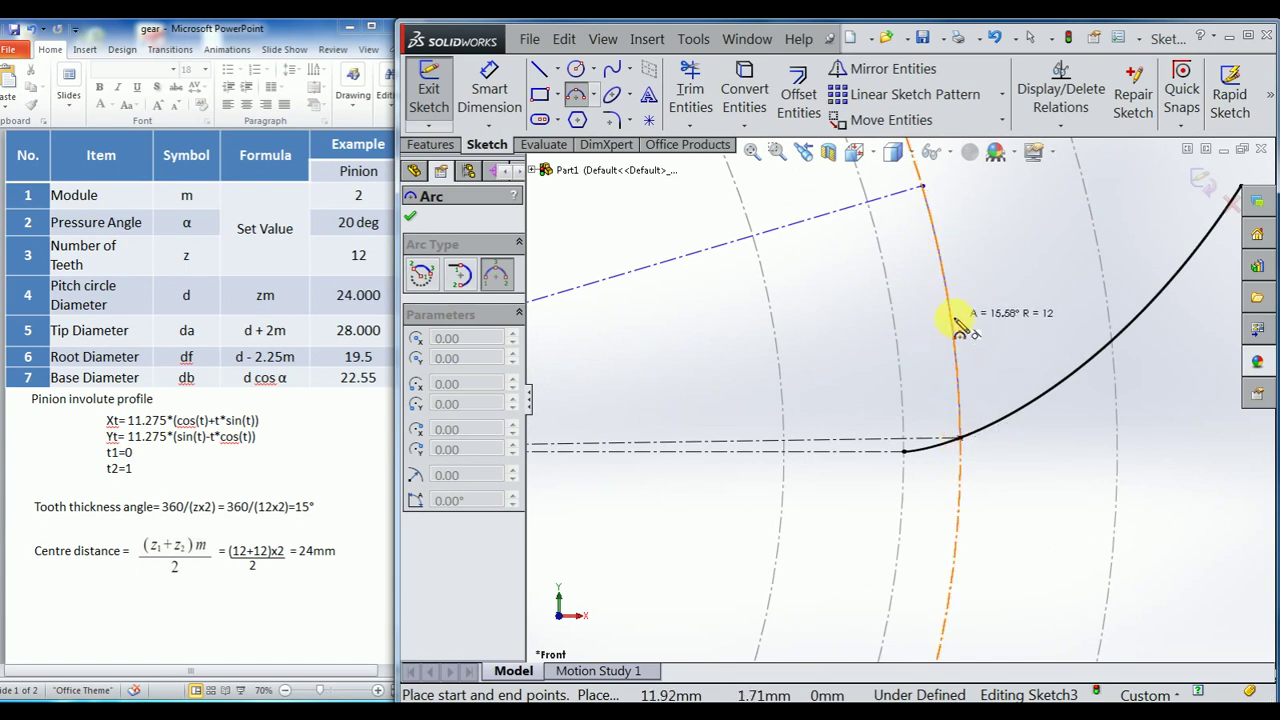
click(960, 325)
key(Escape)
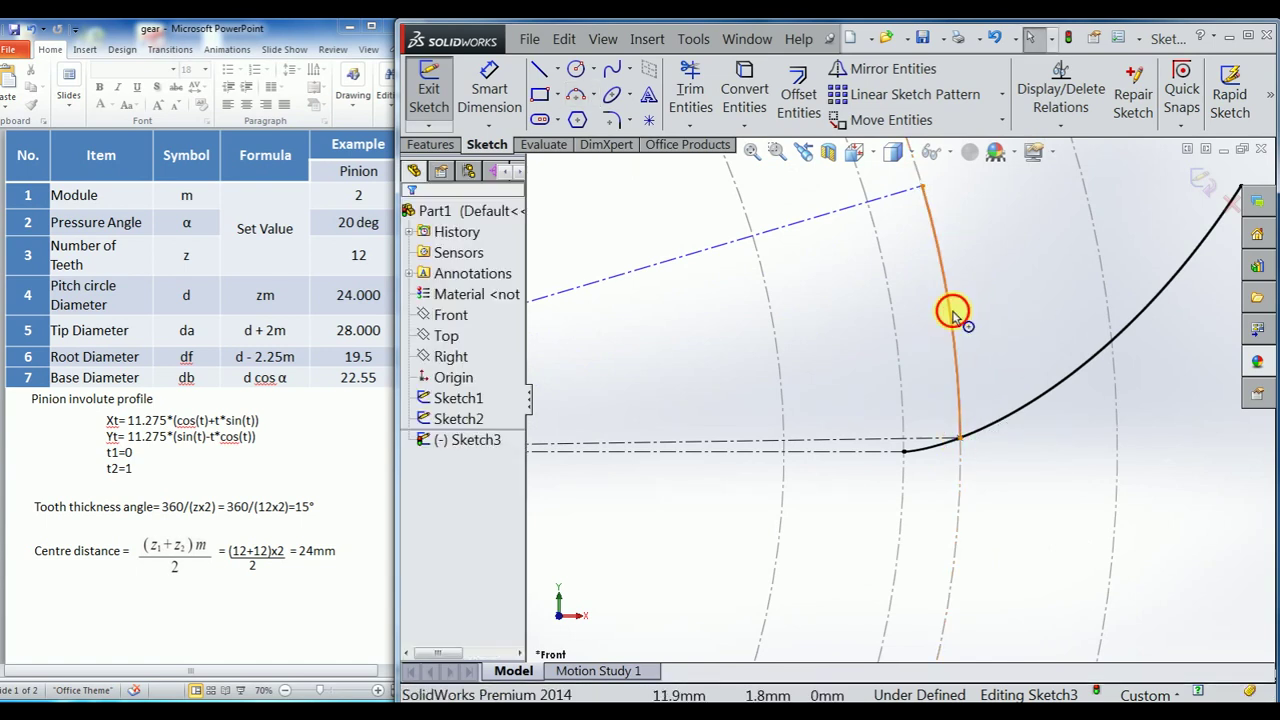
Make the new arc coradial with the Sketch1 pitch circle.
click(953, 313)
scroll(930, 281, up, 1)
ctrl+click(905, 222)
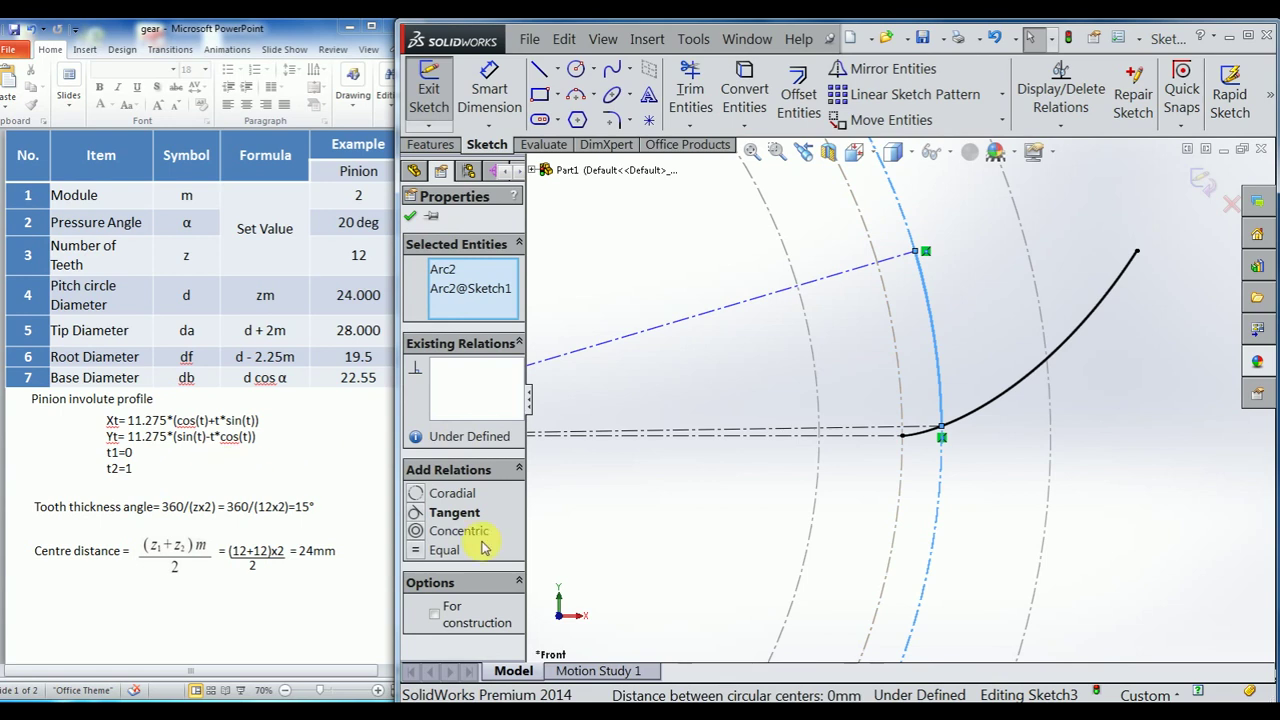
click(419, 497)
click(657, 543)
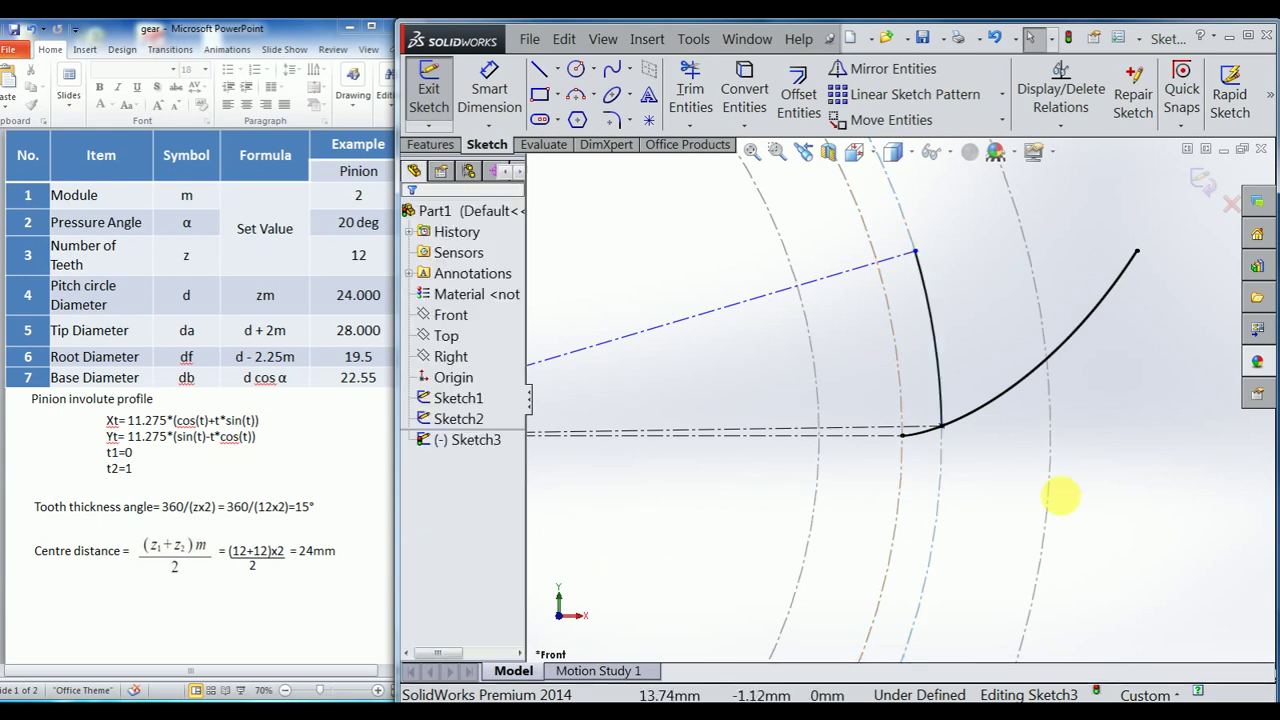
scroll(1063, 500, up, 1)
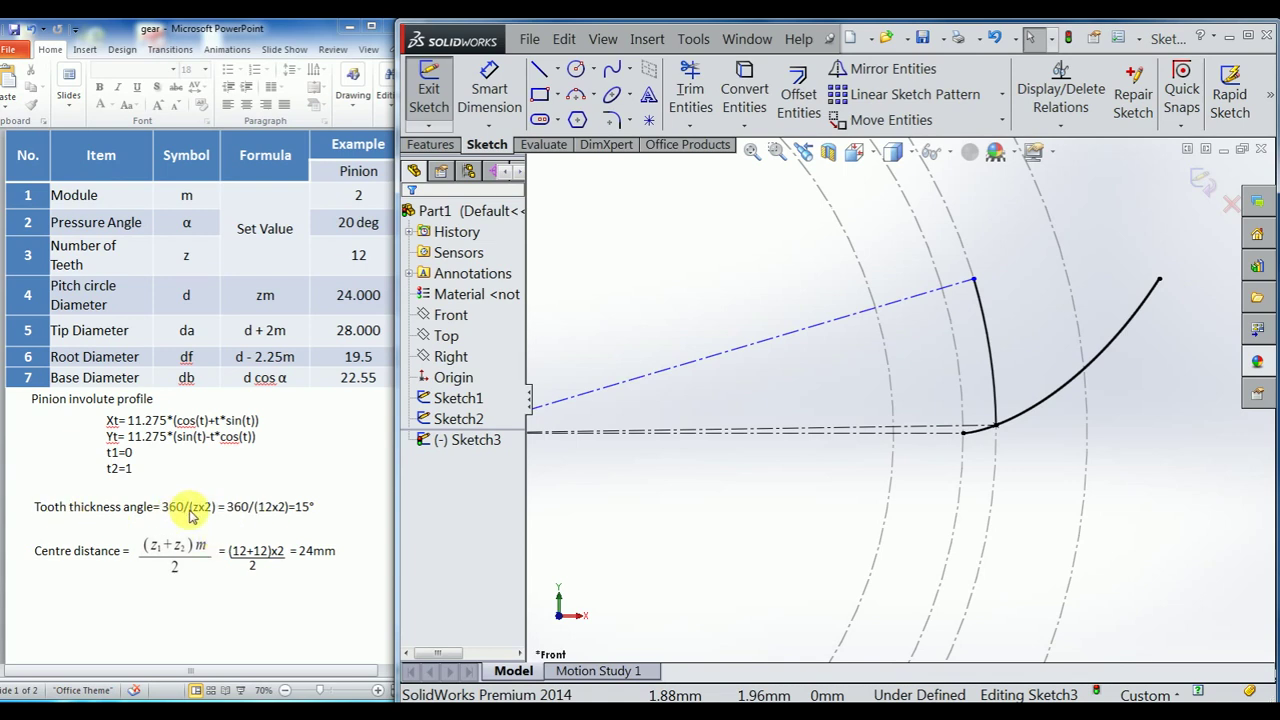
Dimension the angle between the slanted construction line and horizontal centerline to 15°.
click(489, 90)
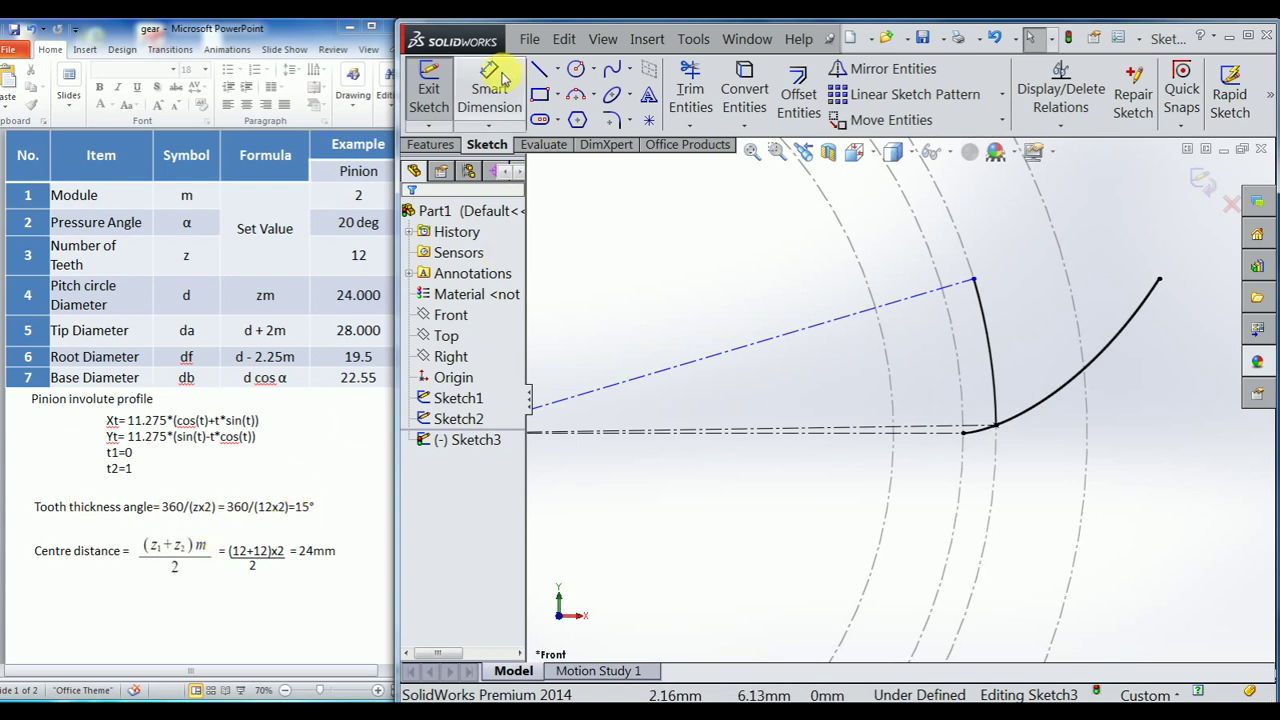
click(785, 337)
click(775, 431)
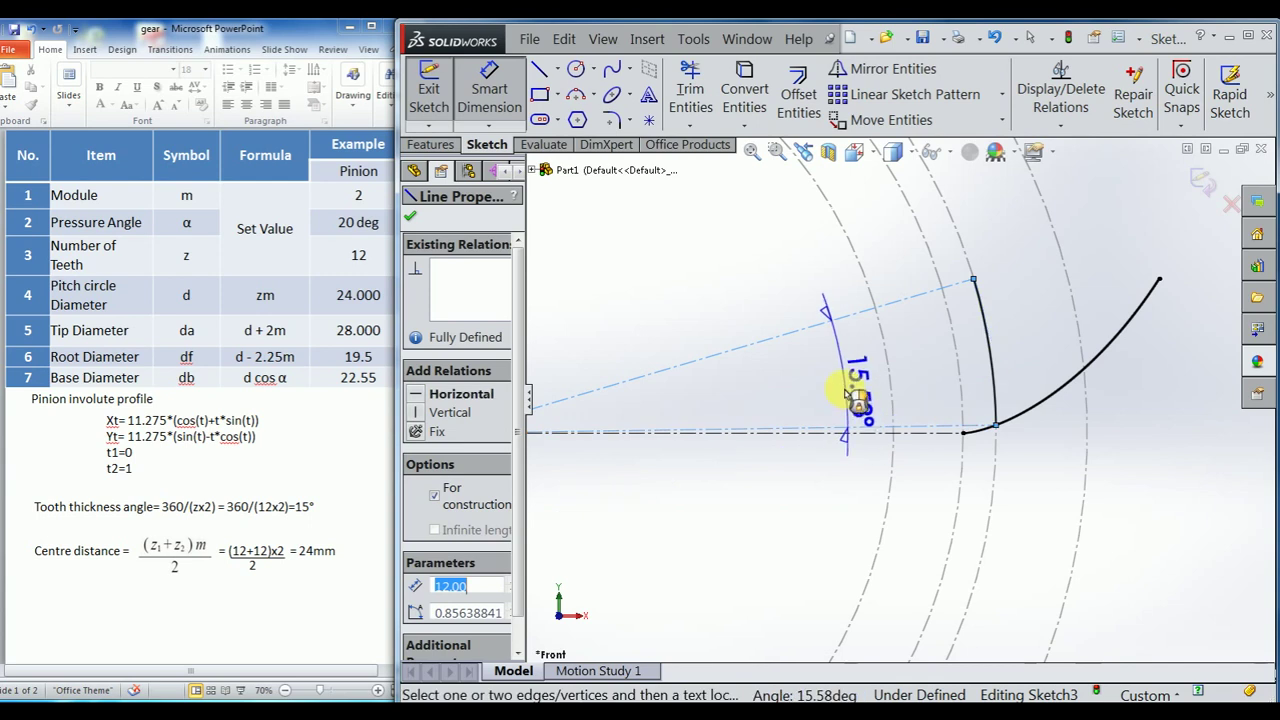
click(850, 370)
text(15.5813389)
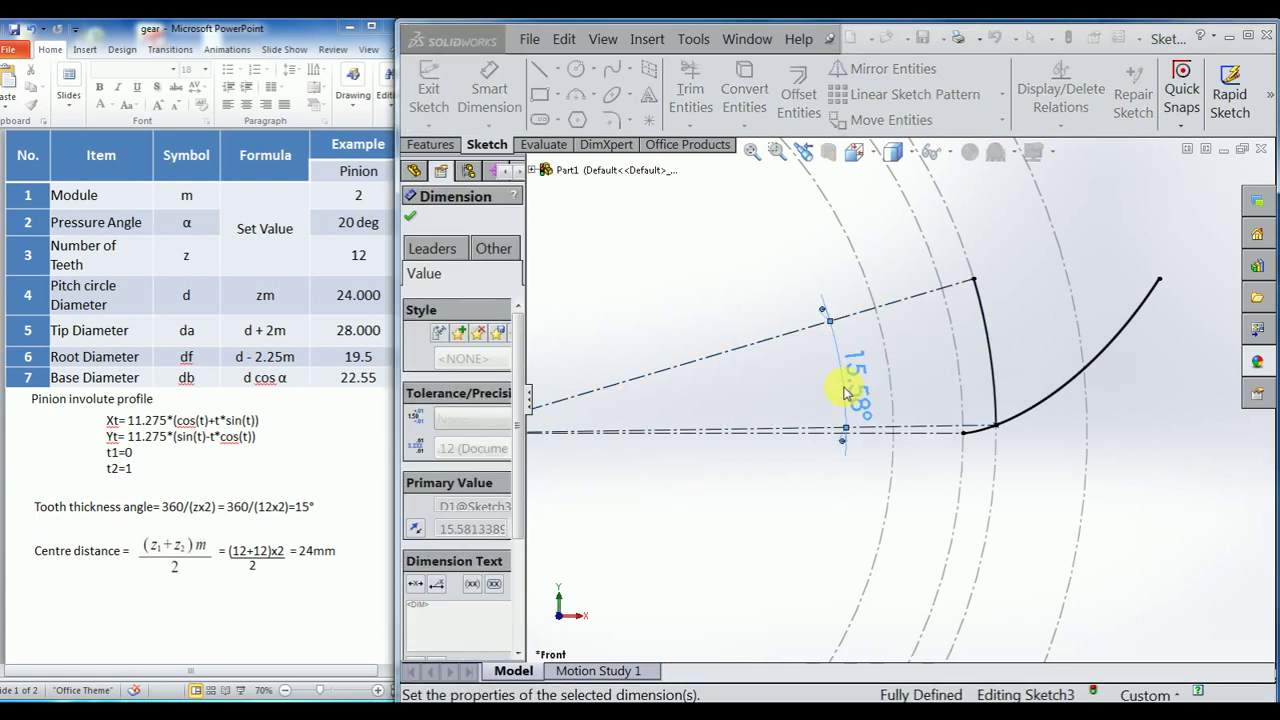
key(Return)
click(705, 252)
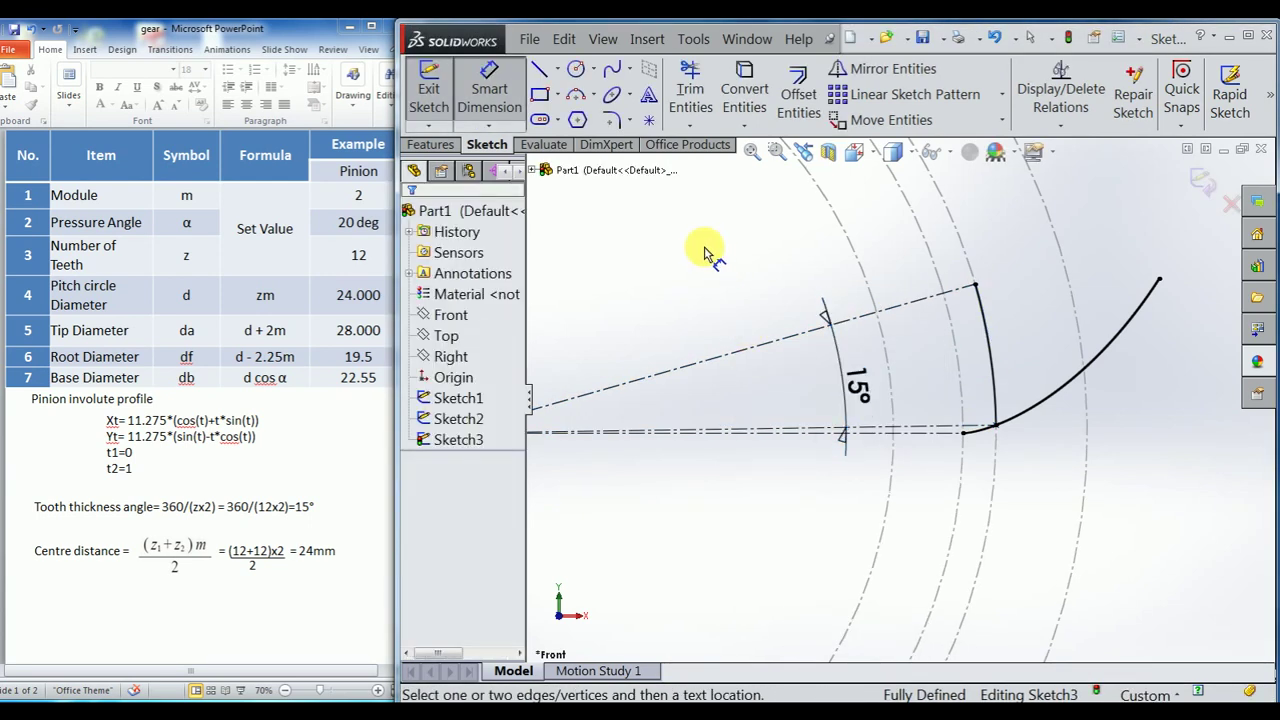
Draw a centerline from the origin to the arc's midpoint.
click(557, 68)
click(572, 118)
scroll(895, 402, up, 2)
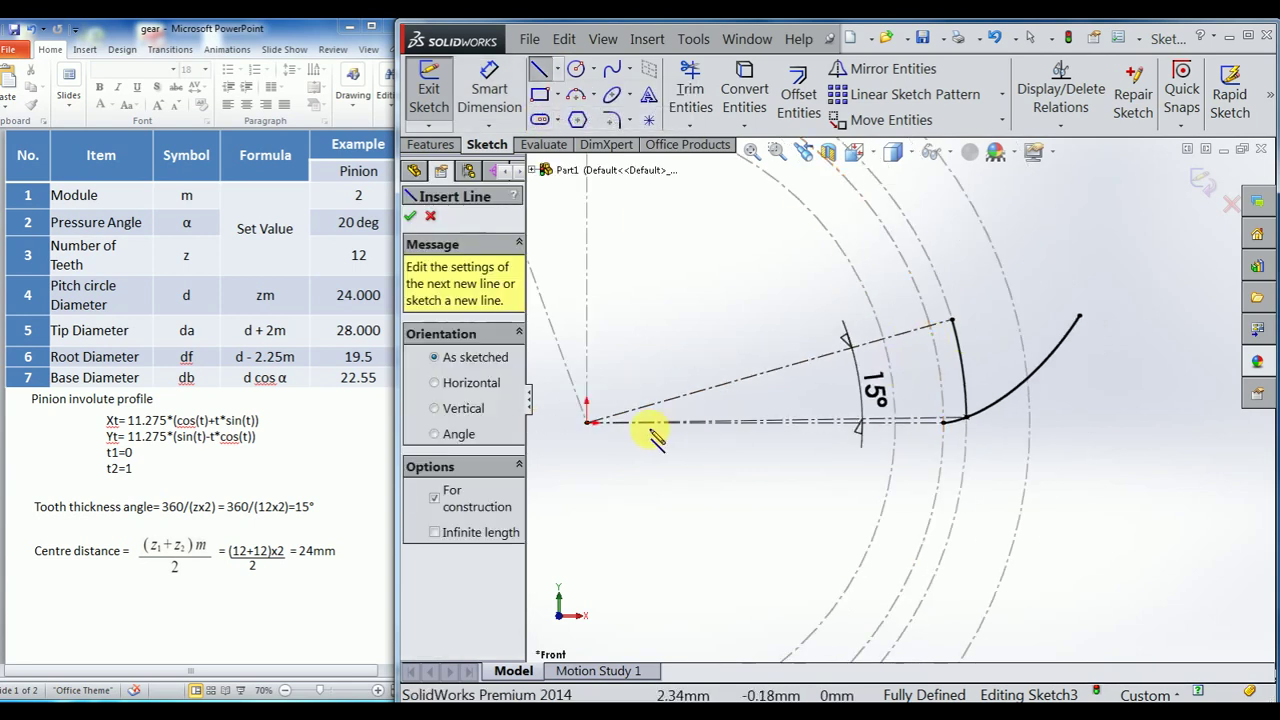
click(587, 421)
click(960, 370)
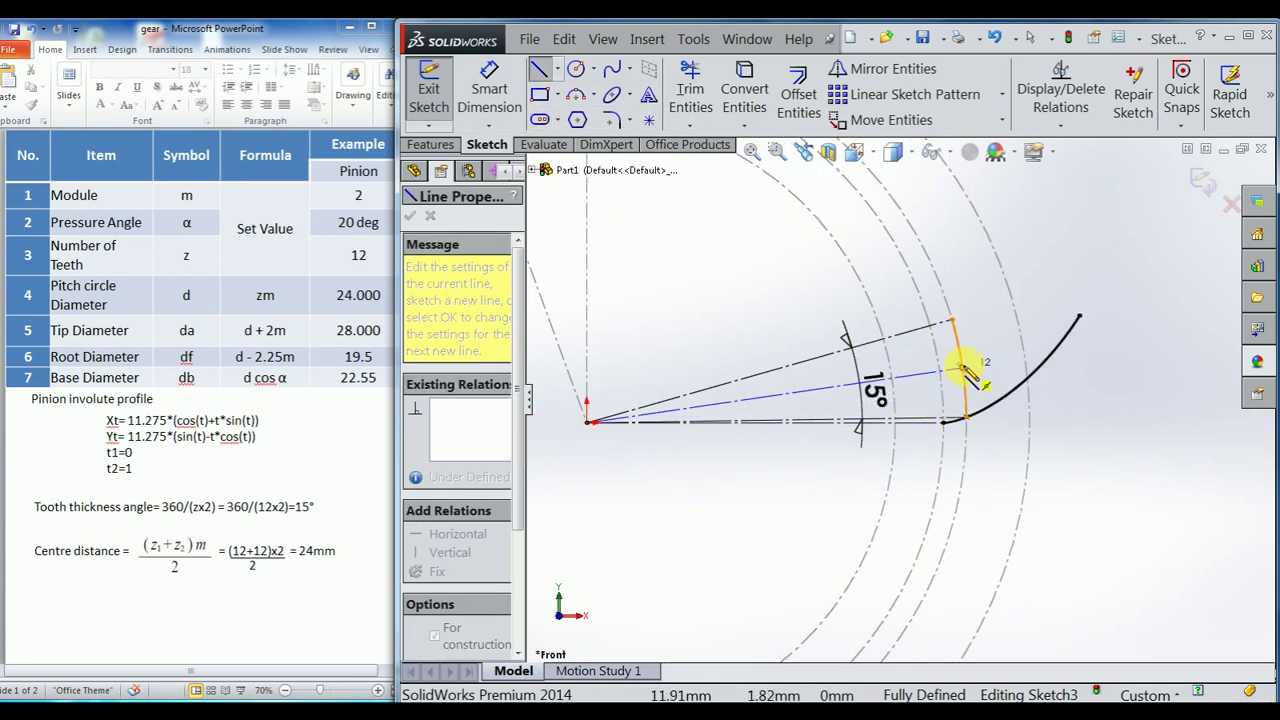
key(Escape)
key(Escape)
scroll(925, 349, down, 2)
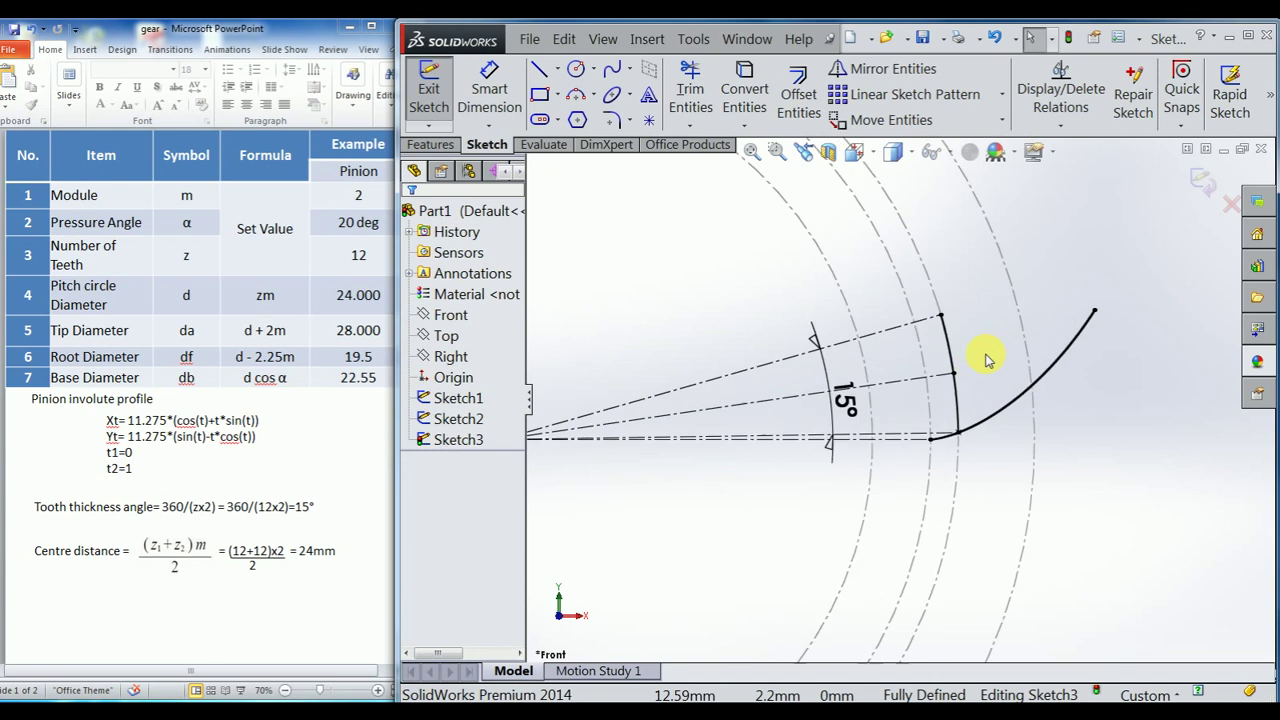
click(940, 350)
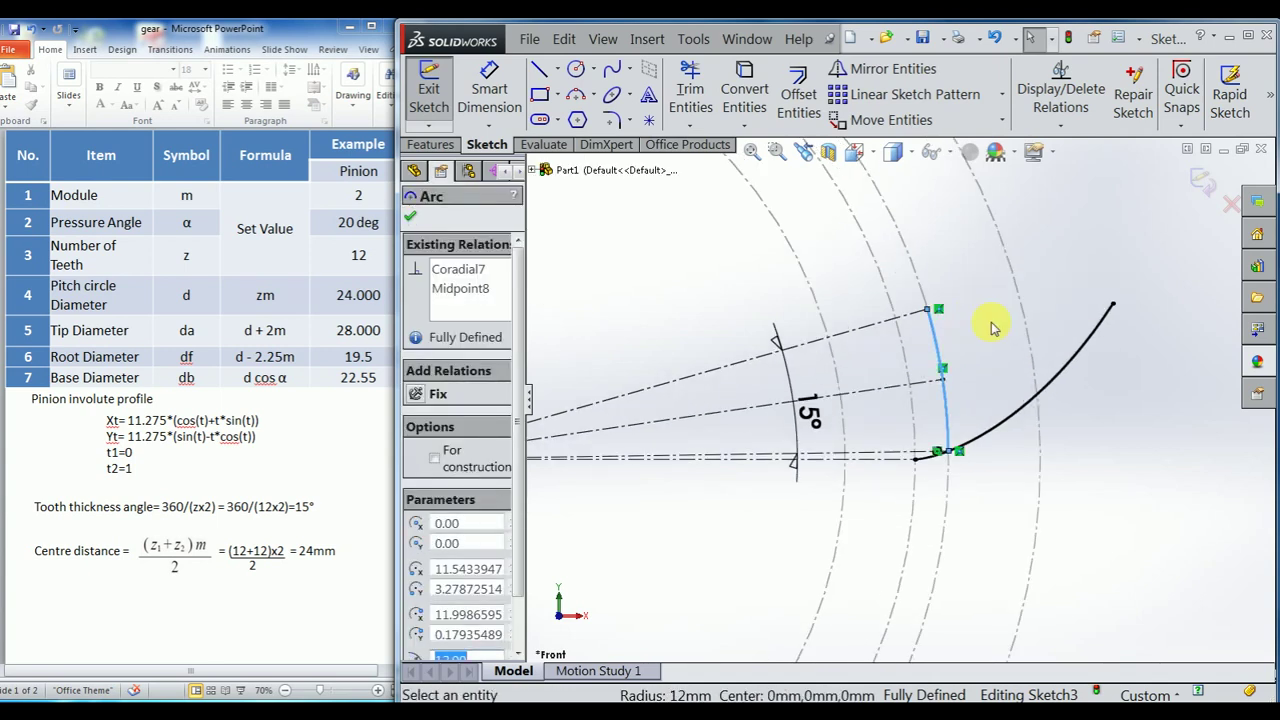
key(Escape)
Draw a horizontal line ending at the start of the involute.
click(538, 70)
scroll(868, 451, down, 2)
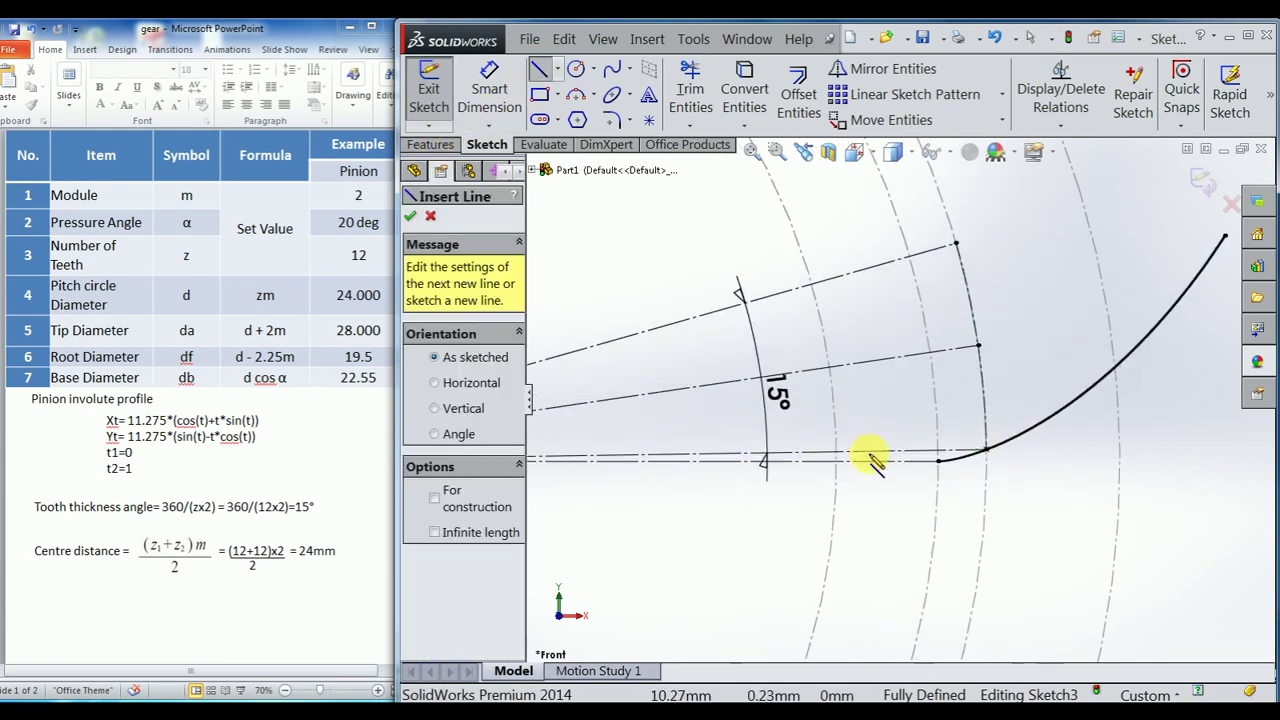
click(940, 460)
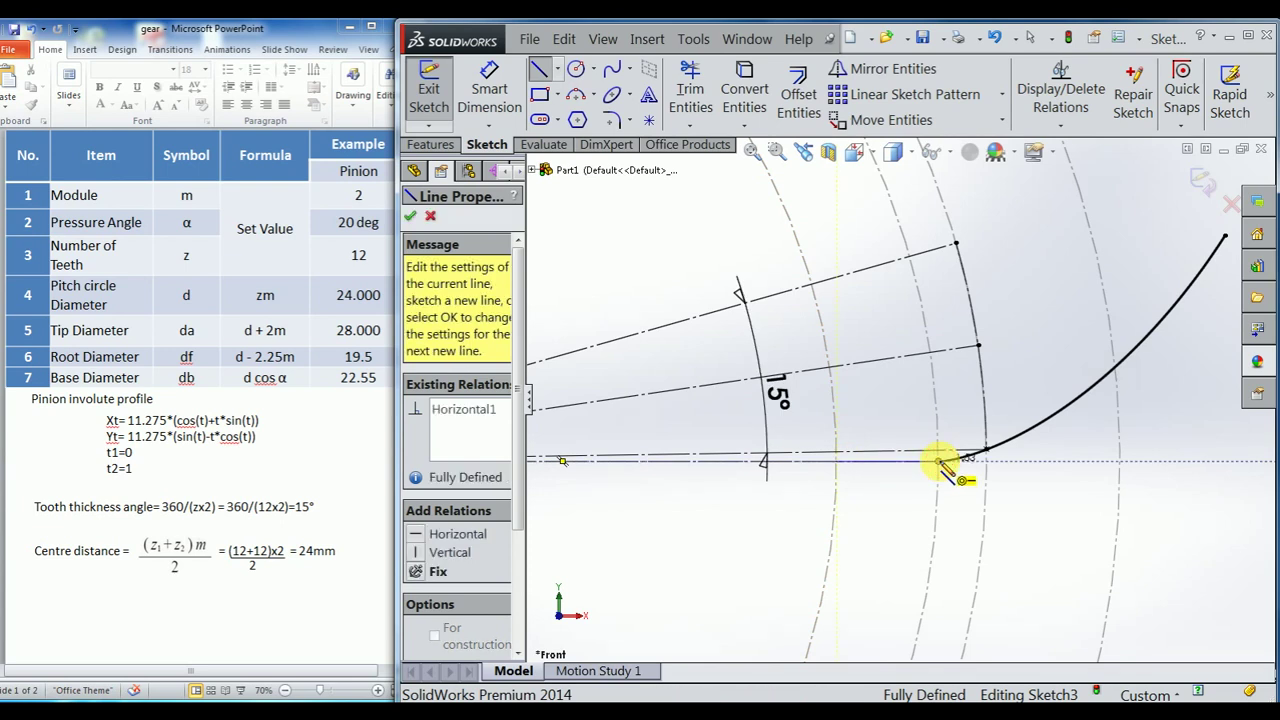
key(Escape)
key(Escape)
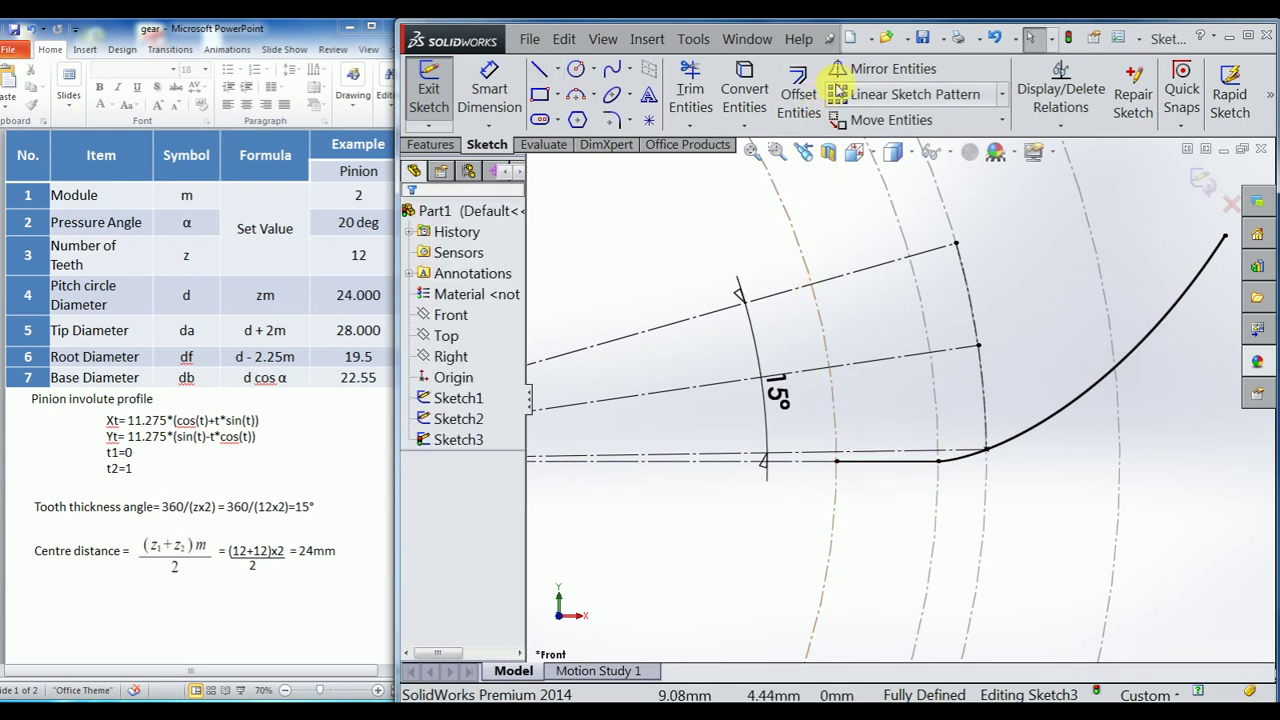
Mirror the horizontal base line and involute curve about the arc-midpoint centerline.
click(868, 68)
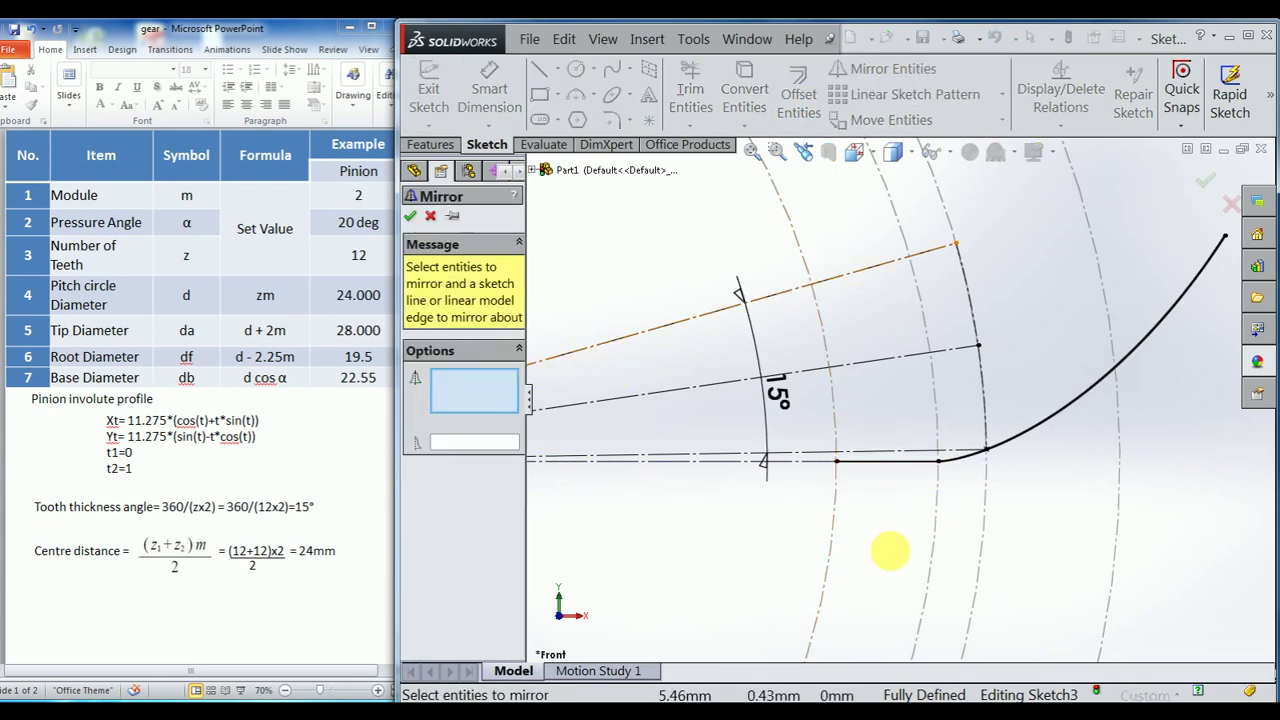
click(922, 463)
click(1013, 441)
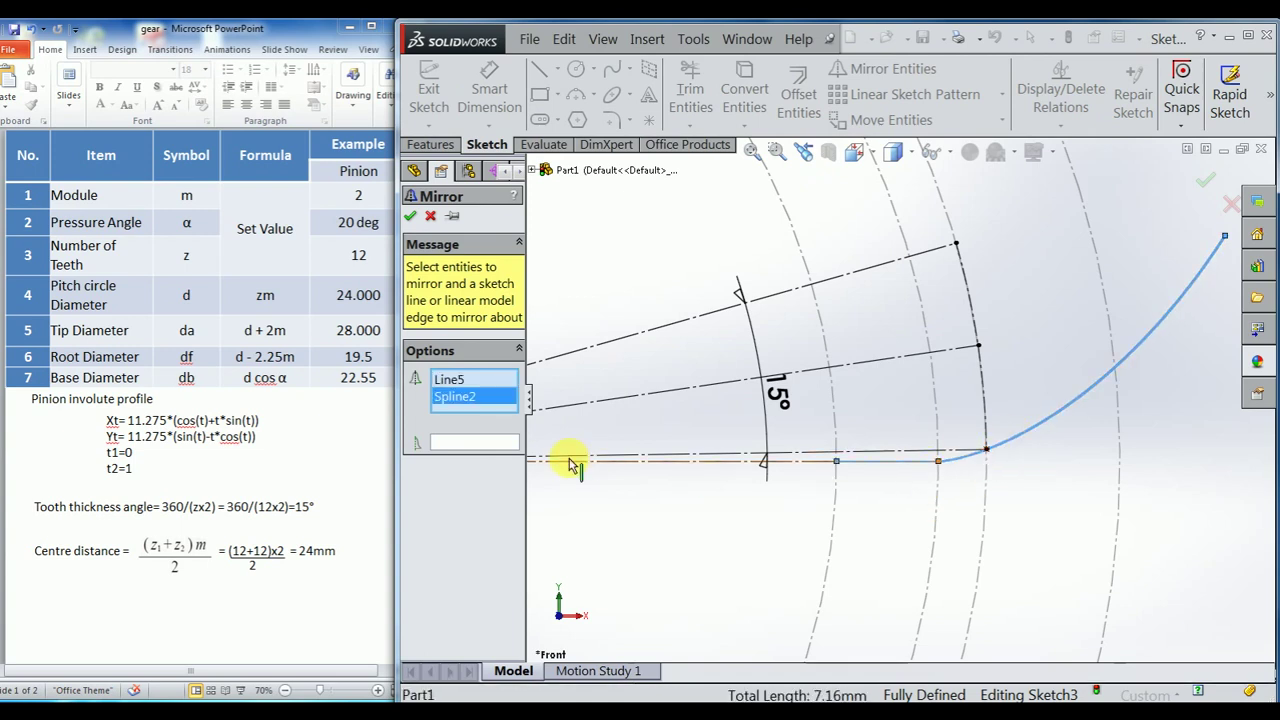
click(474, 445)
click(899, 365)
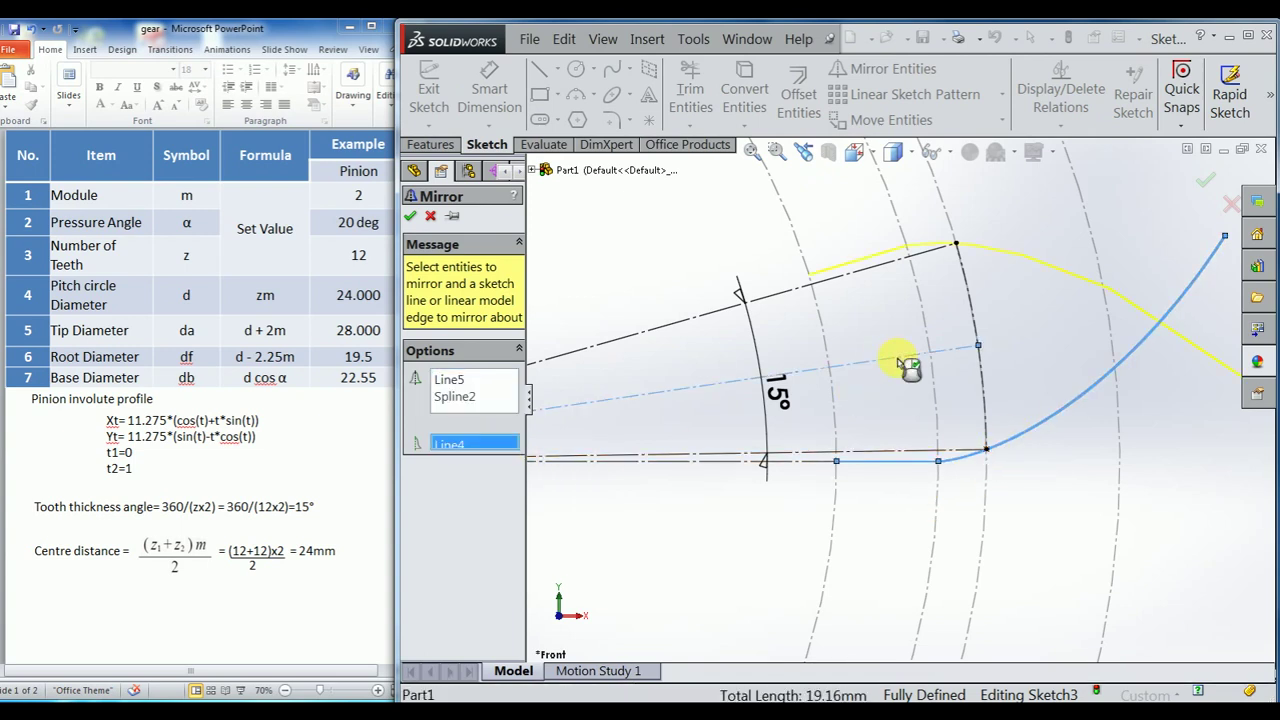
scroll(953, 268, down, 2)
scroll(945, 270, down, 1)
scroll(945, 278, down, 1)
scroll(934, 280, down, 1)
scroll(934, 286, down, 1)
click(411, 218)
Exit Sketch3 with the completed tooth outline.
scroll(900, 337, down, 1)
scroll(885, 290, down, 1)
scroll(982, 295, up, 1)
scroll(980, 290, up, 1)
scroll(977, 285, up, 1)
scroll(975, 285, up, 2)
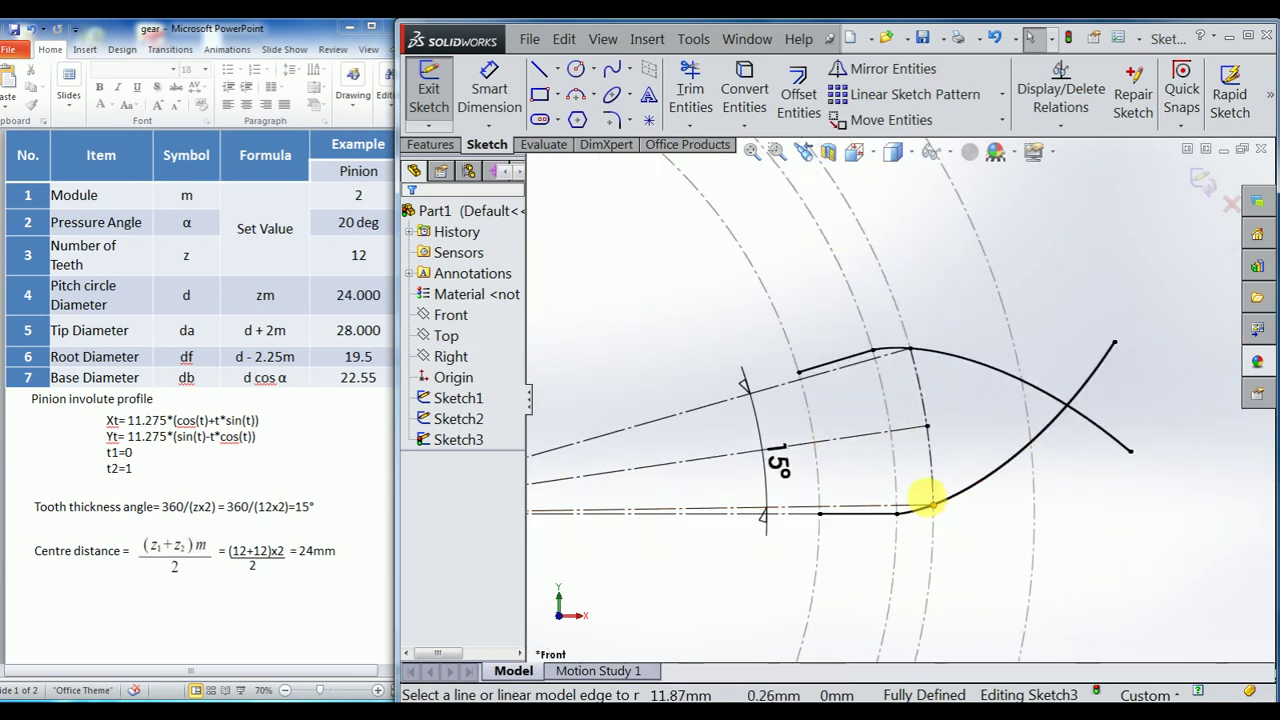
scroll(935, 458, down, 1)
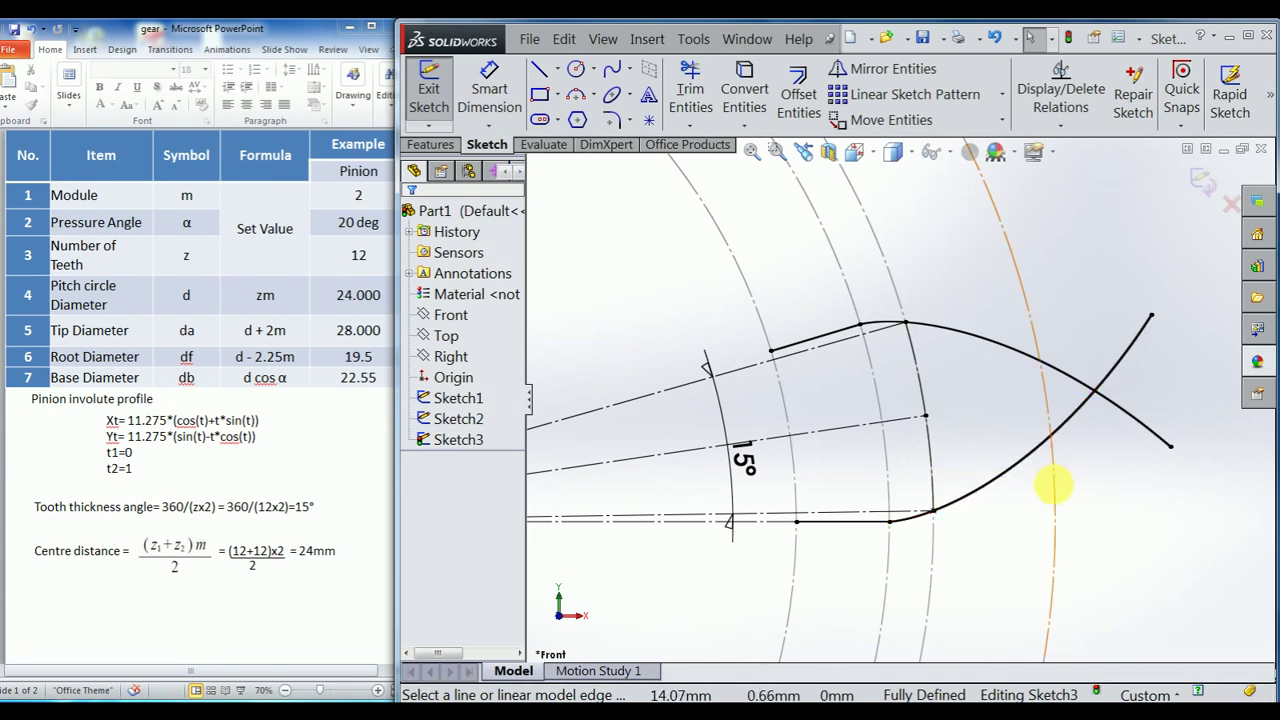
click(1203, 200)
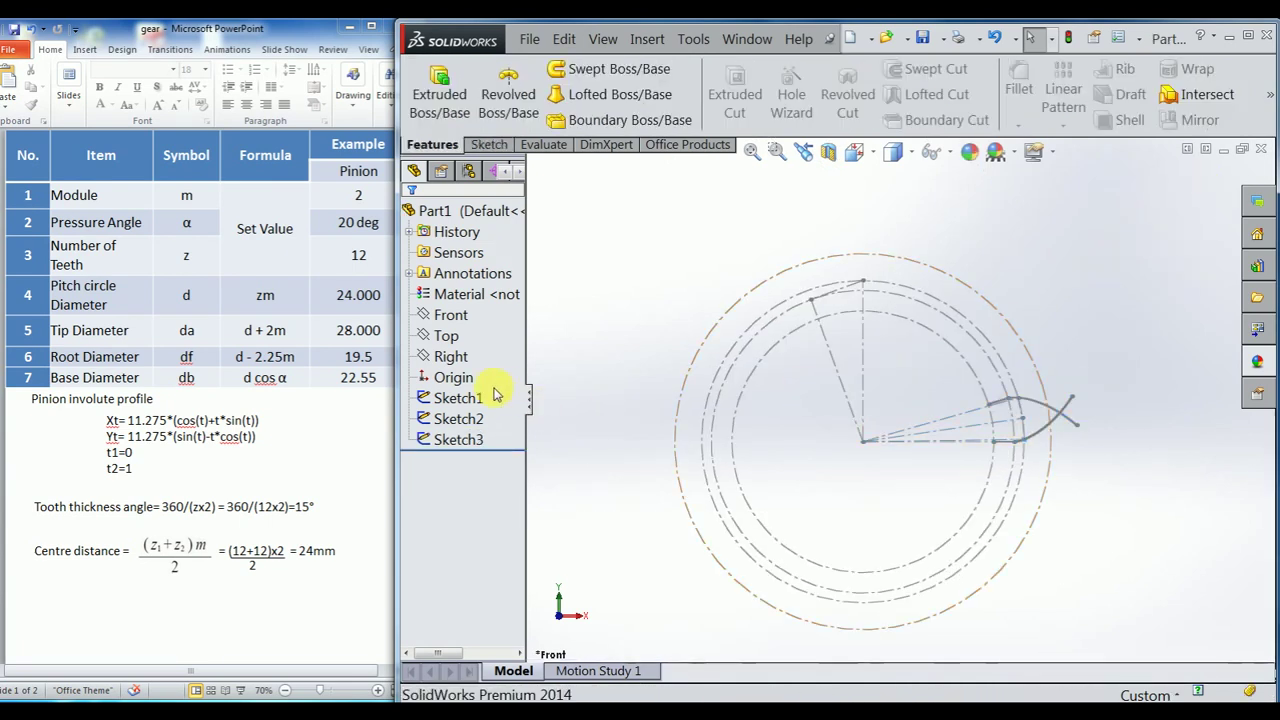
Start a sketch on the Front plane and convert the Ø19.50 root circle into it.
click(455, 318)
click(498, 288)
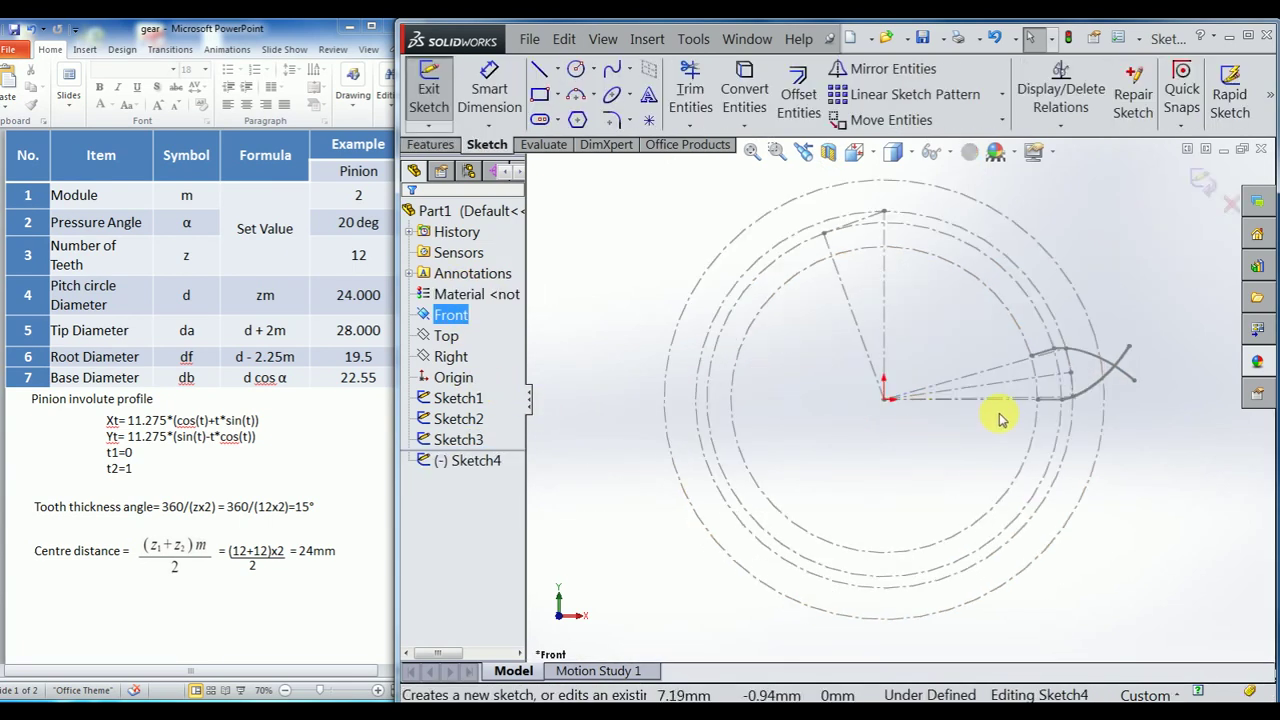
scroll(1078, 360, down, 2)
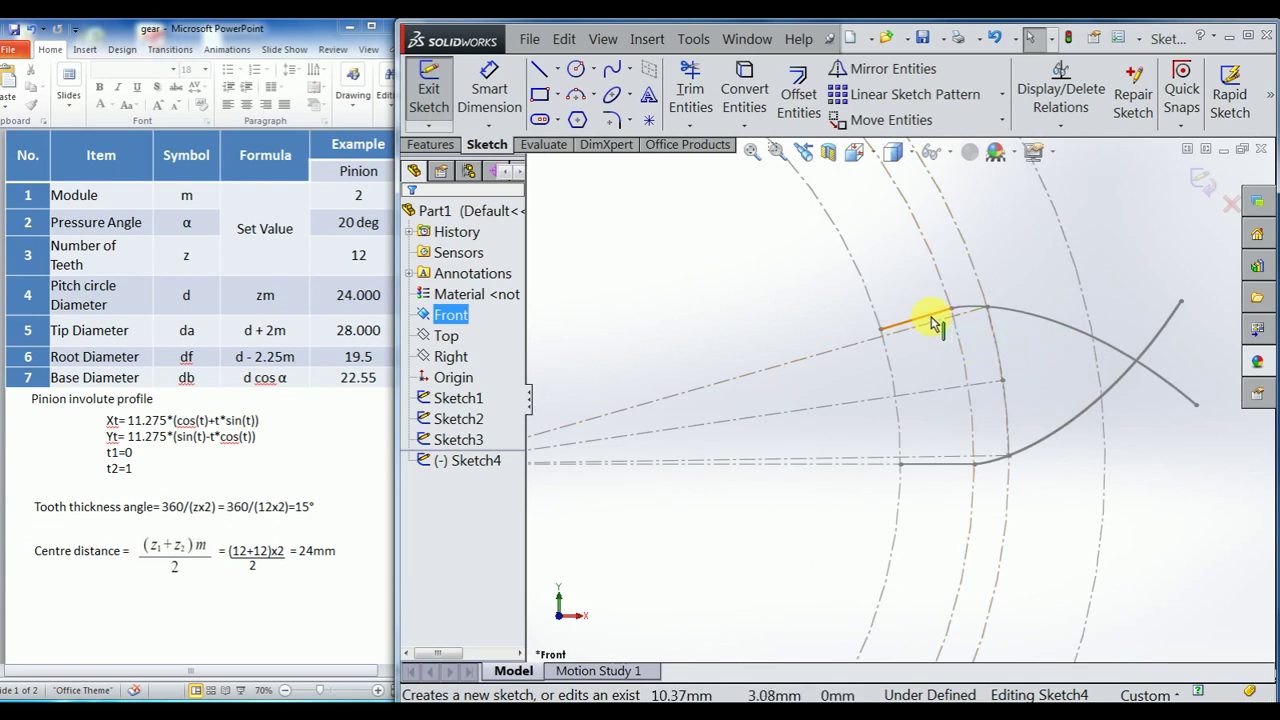
click(879, 312)
scroll(994, 366, up, 3)
scroll(777, 434, up, 2)
key(f)
click(744, 92)
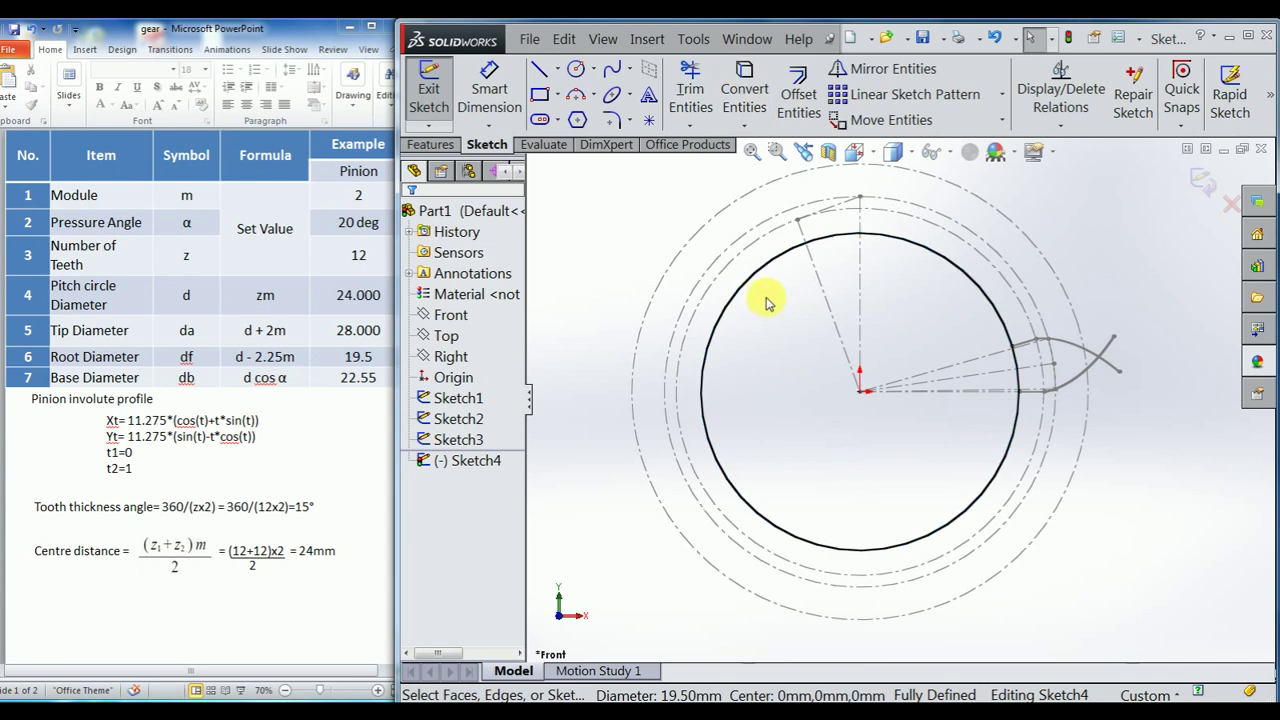
Draw a smaller circle centred on the origin inside the root circle.
click(575, 72)
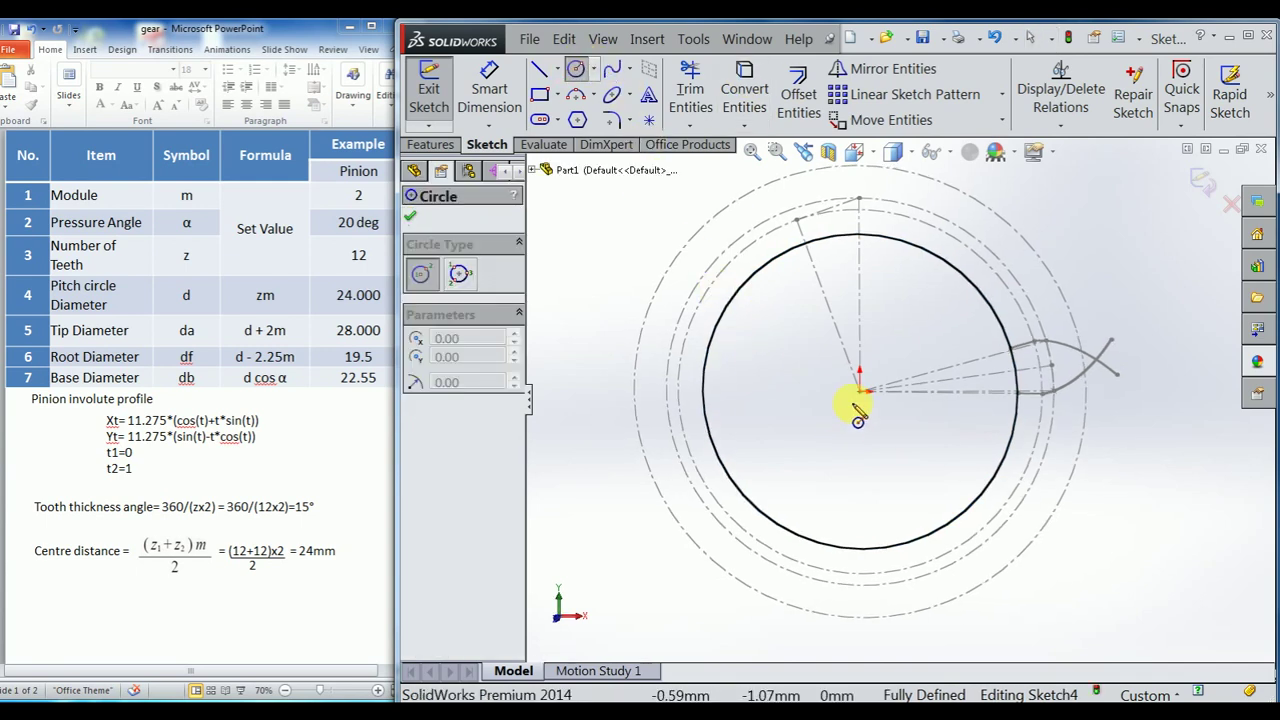
click(860, 390)
click(886, 288)
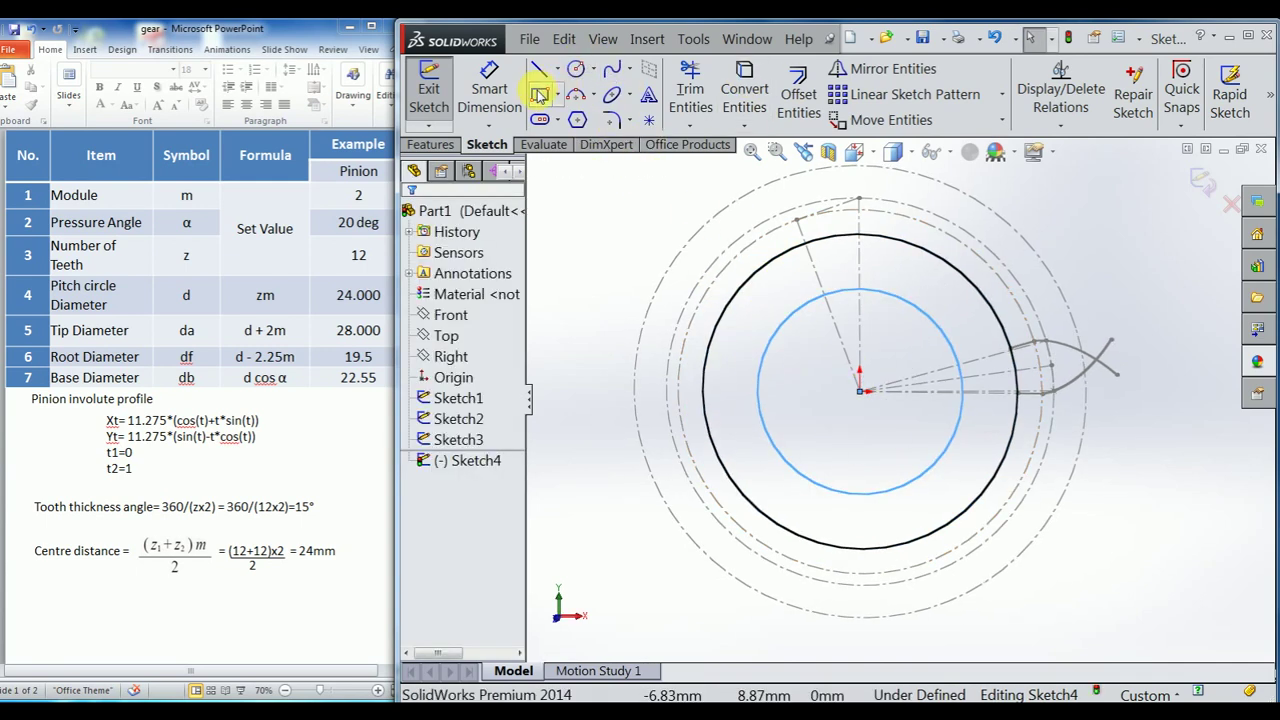
click(540, 94)
scroll(874, 325, down, 1)
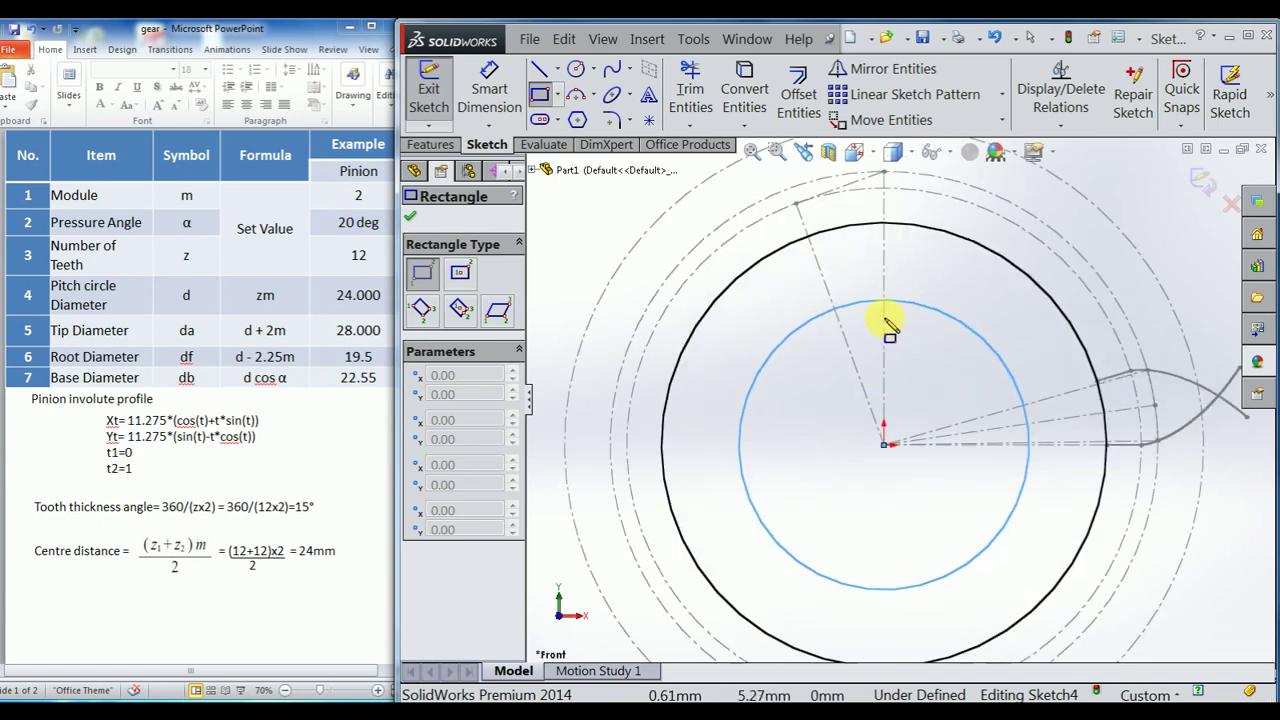
Draw a rectangle straddling the top of the bore circle and trim it into a notch.
scroll(858, 322, down, 3)
click(855, 286)
click(908, 328)
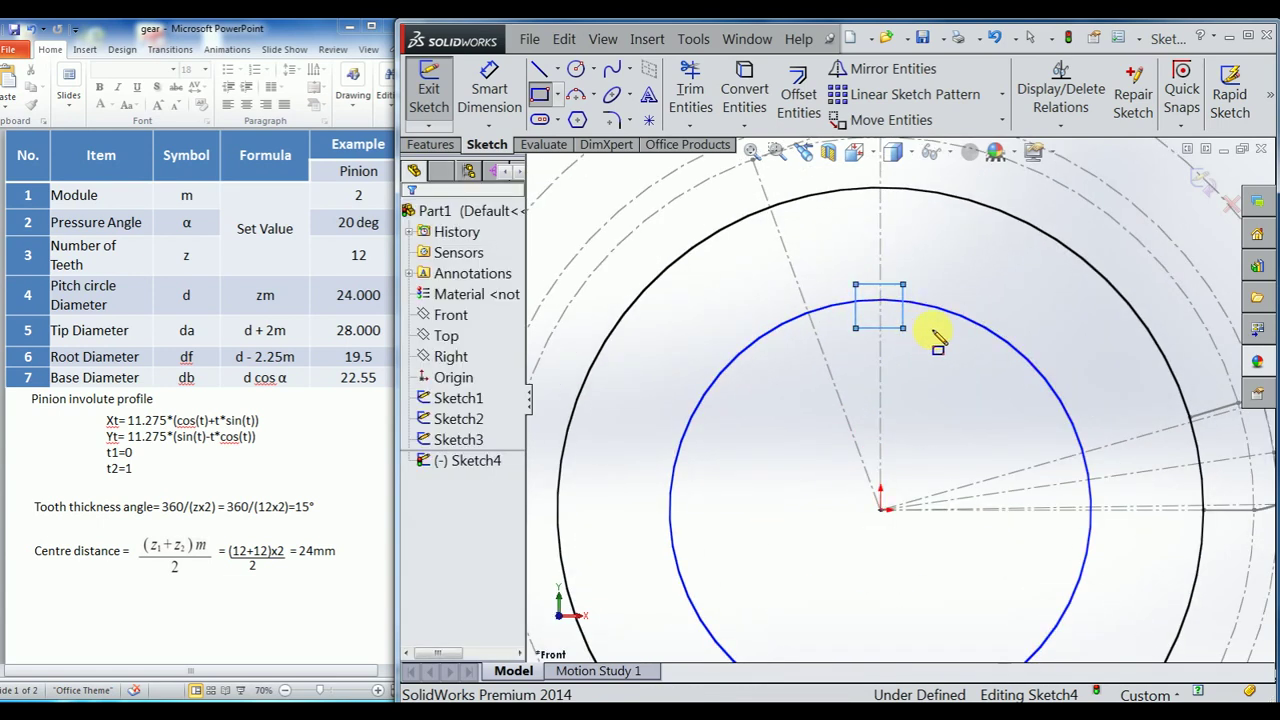
click(690, 92)
scroll(888, 315, down, 3)
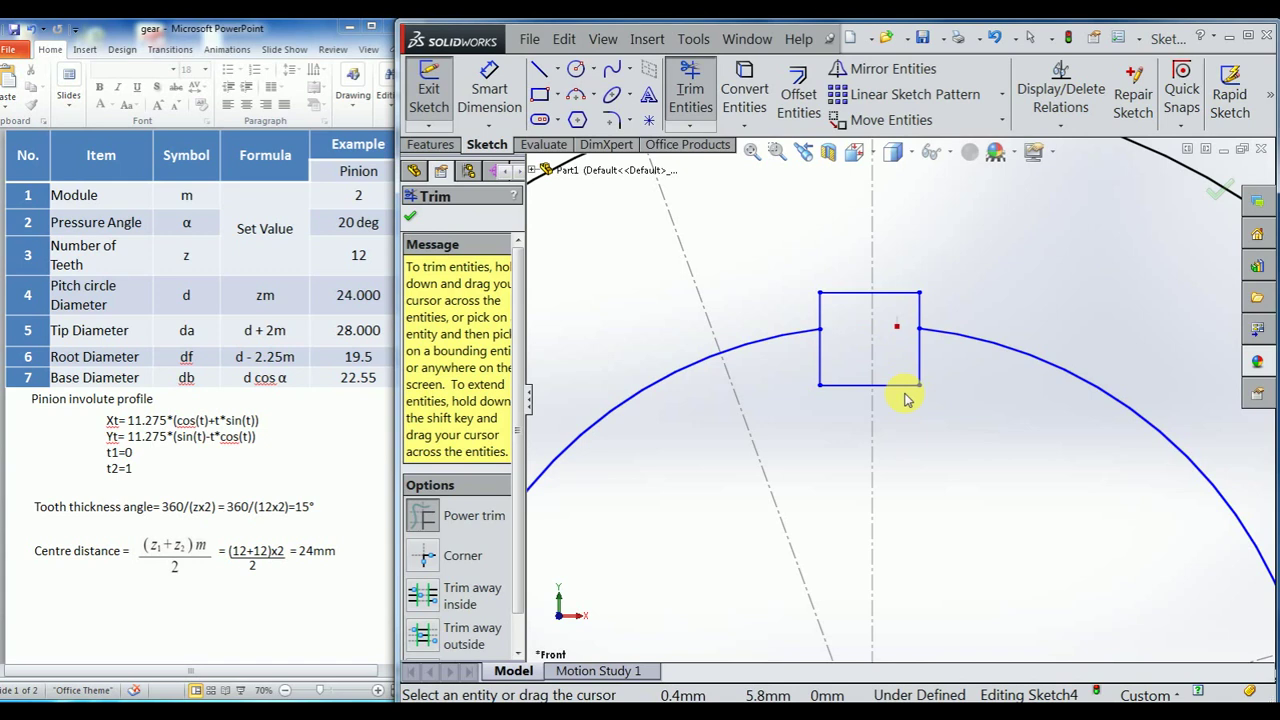
Dimension the keyway notch 2 wide and 1 deep.
click(489, 85)
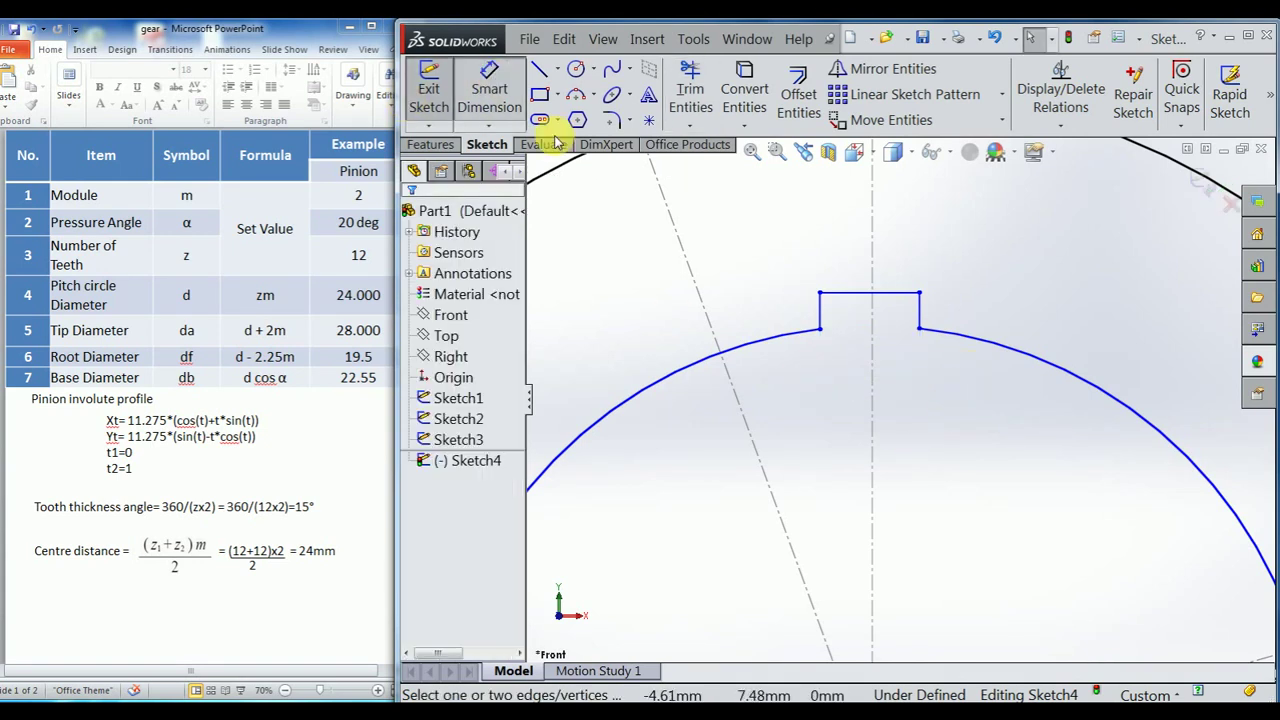
click(903, 292)
click(925, 248)
text(2)
key(Return)
click(957, 312)
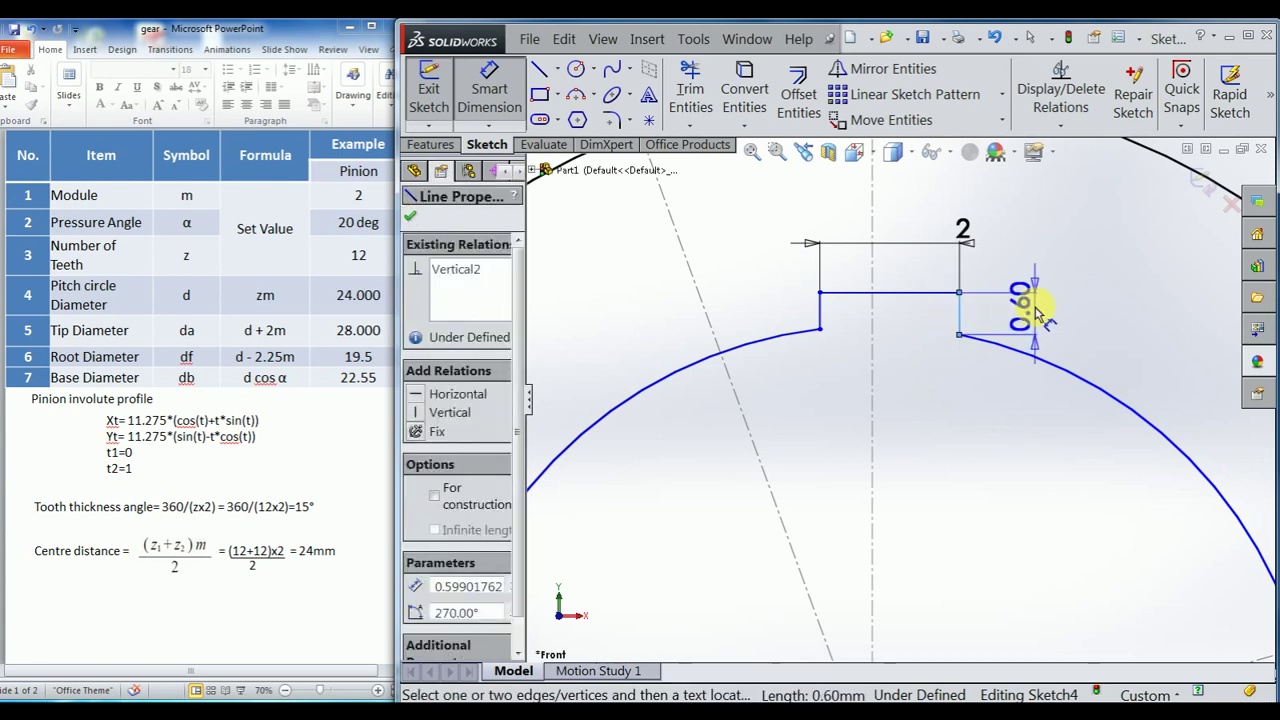
click(1040, 310)
key(Return)
click(975, 435)
Set the bore circle radius to 6 using the Rb value.
scroll(771, 257, up, 3)
scroll(777, 264, up, 3)
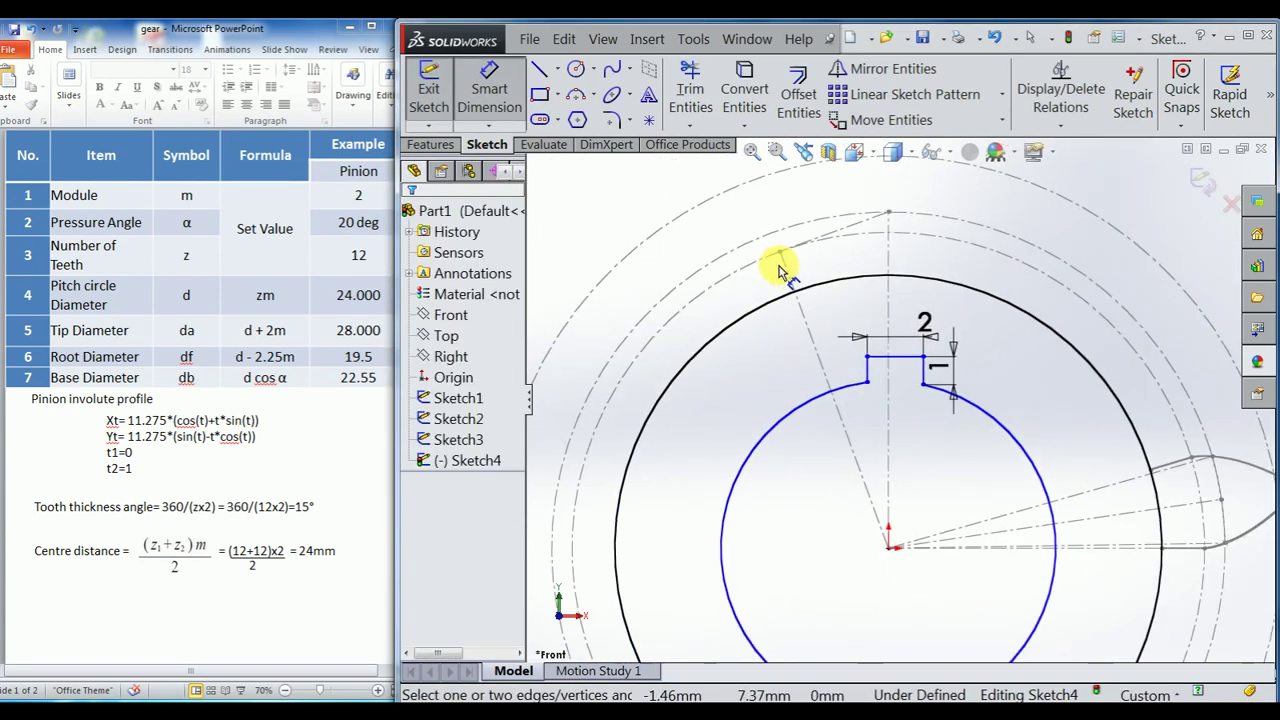
scroll(1014, 591, down, 2)
click(1000, 377)
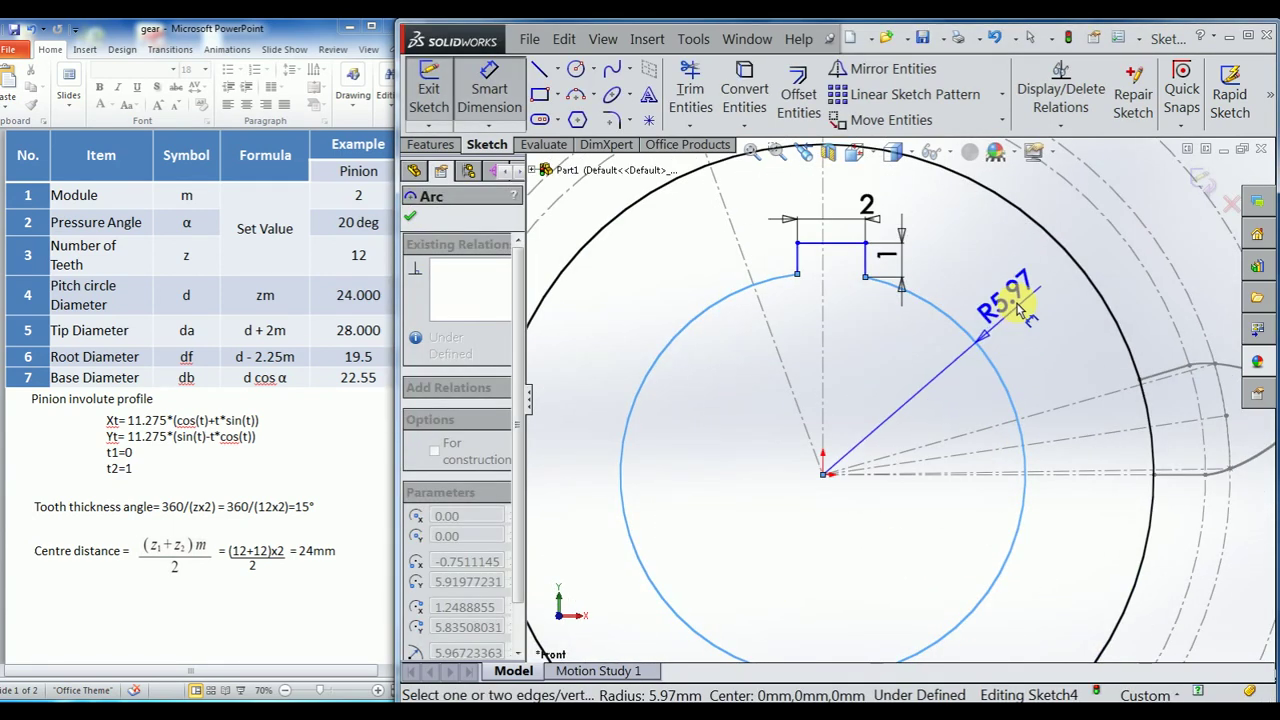
click(1015, 300)
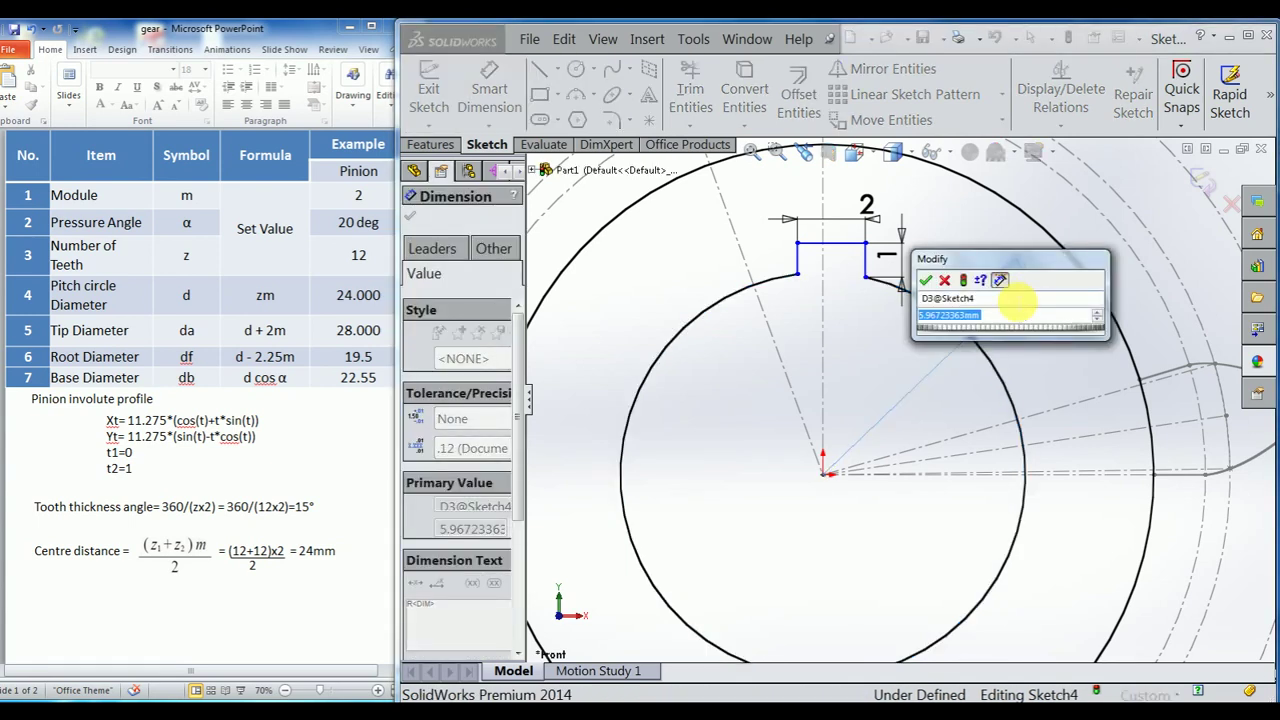
text(Rb)
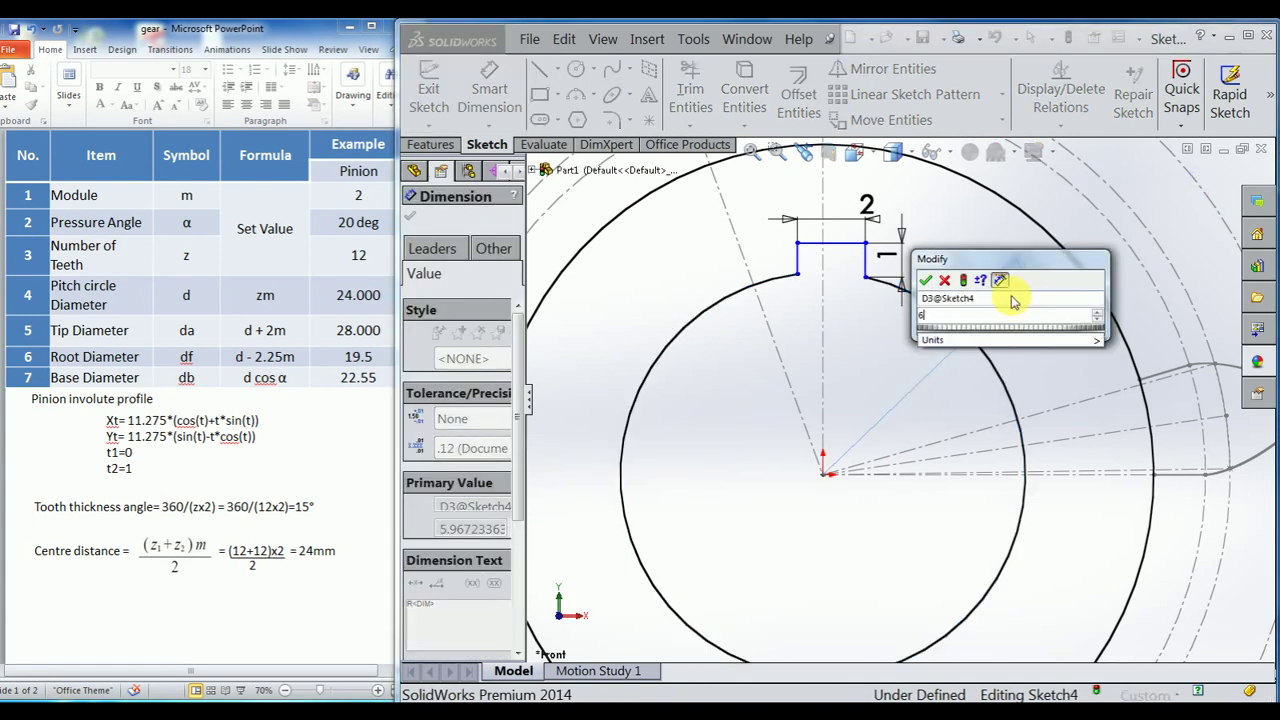
key(Return)
key(Escape)
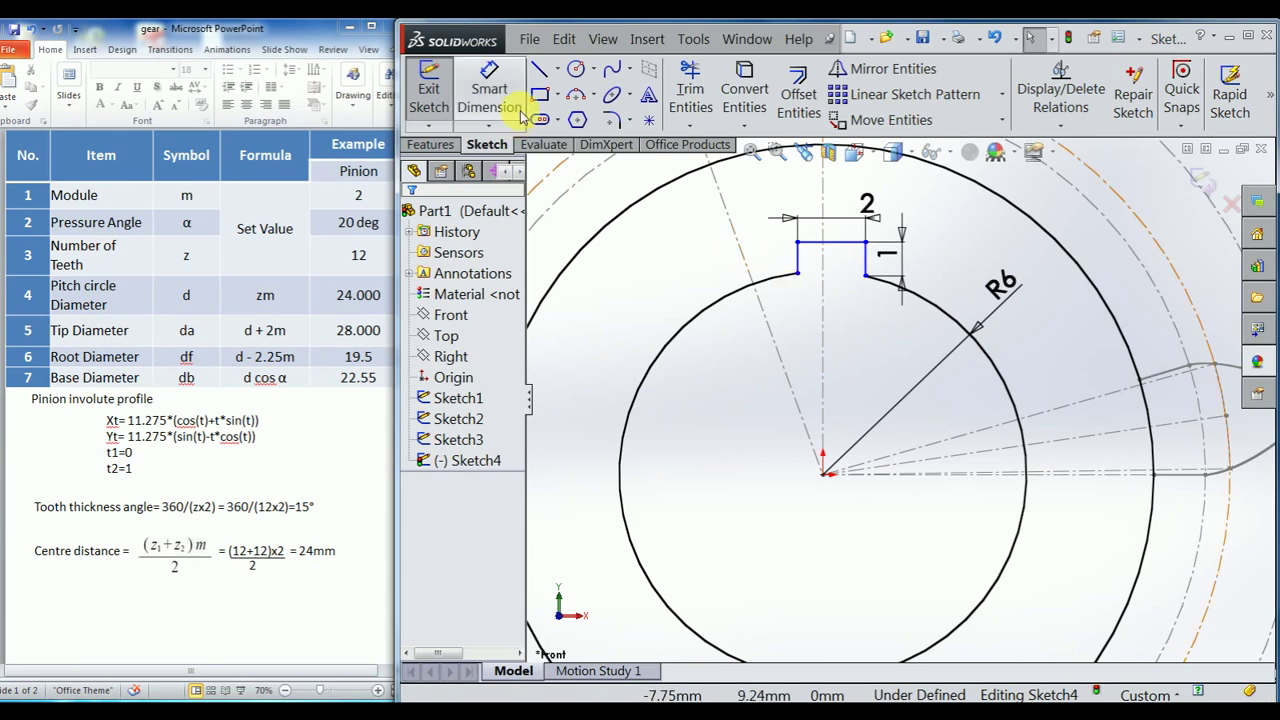
Draw a vertical centerline from the keyway notch down to the origin.
click(558, 69)
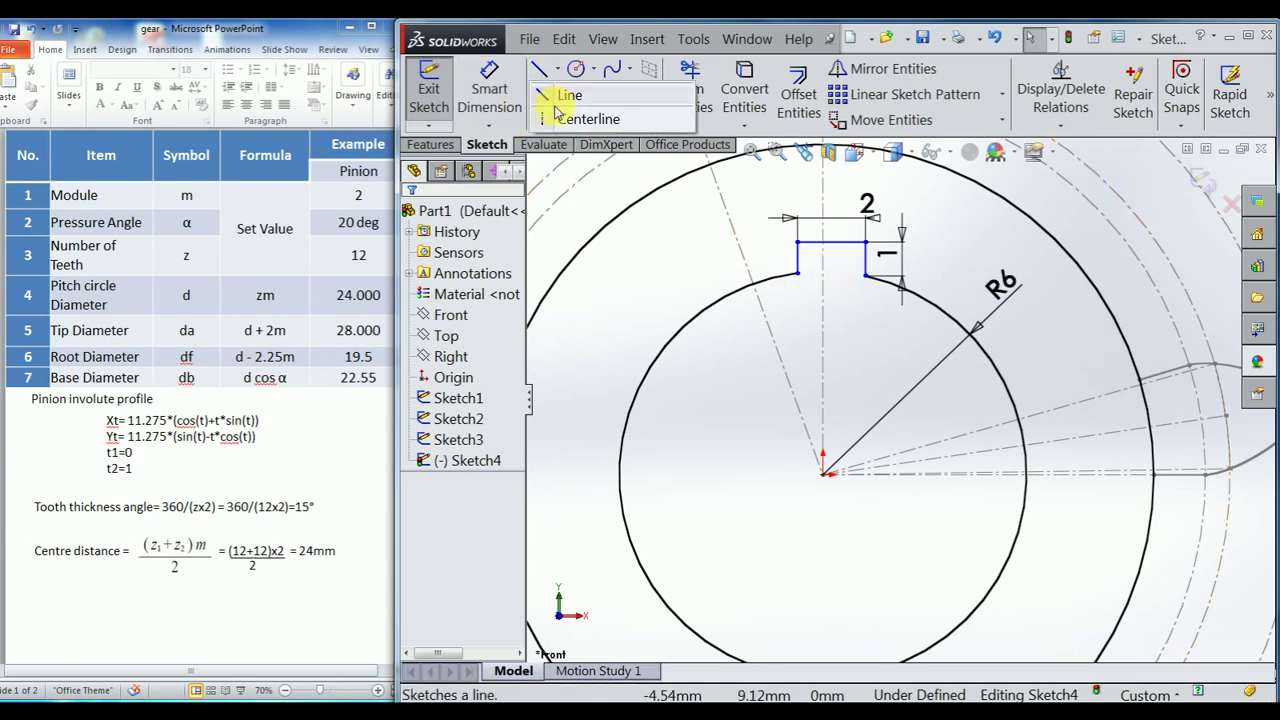
click(585, 117)
drag(831, 243, 822, 471)
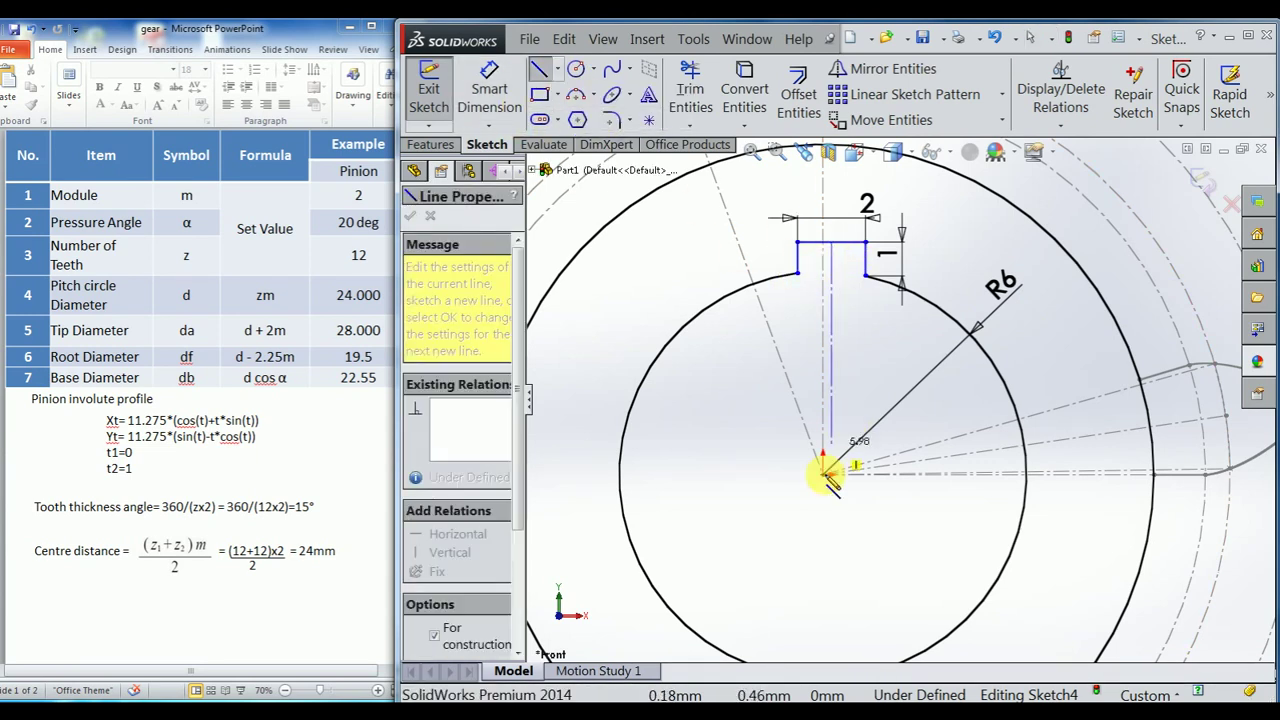
key(Escape)
scroll(827, 305, down, 2)
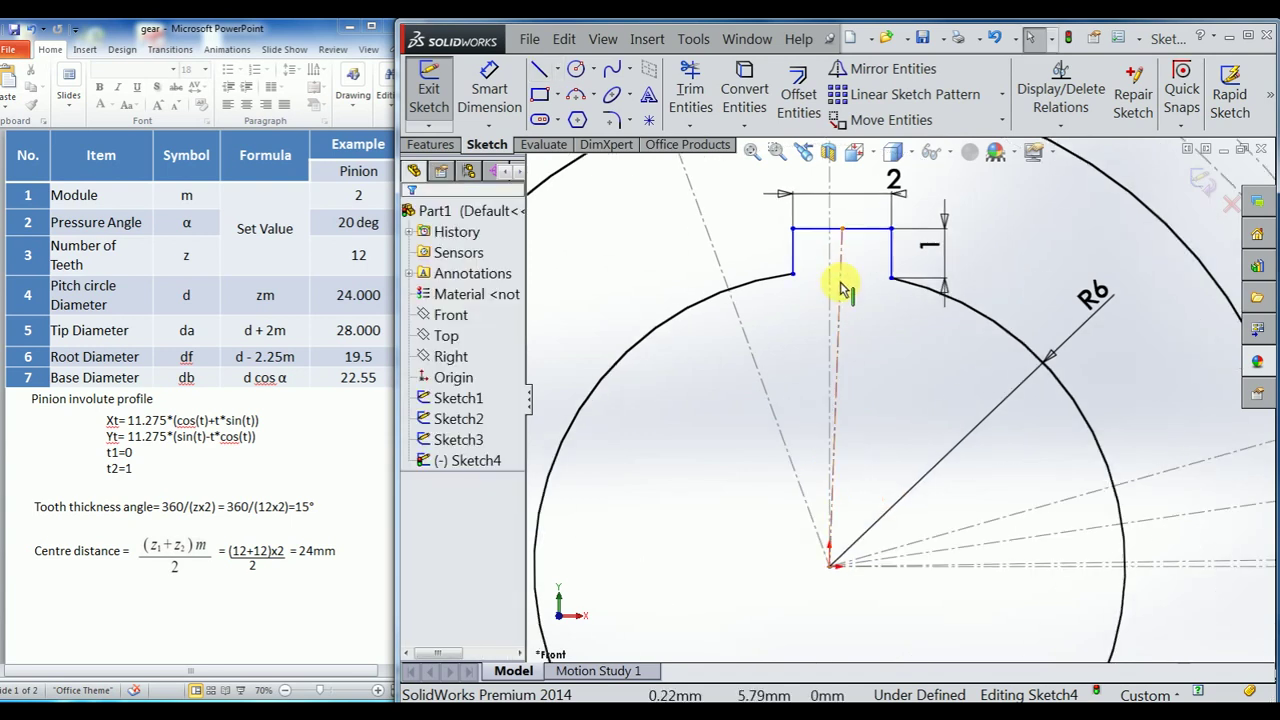
click(841, 290)
click(436, 415)
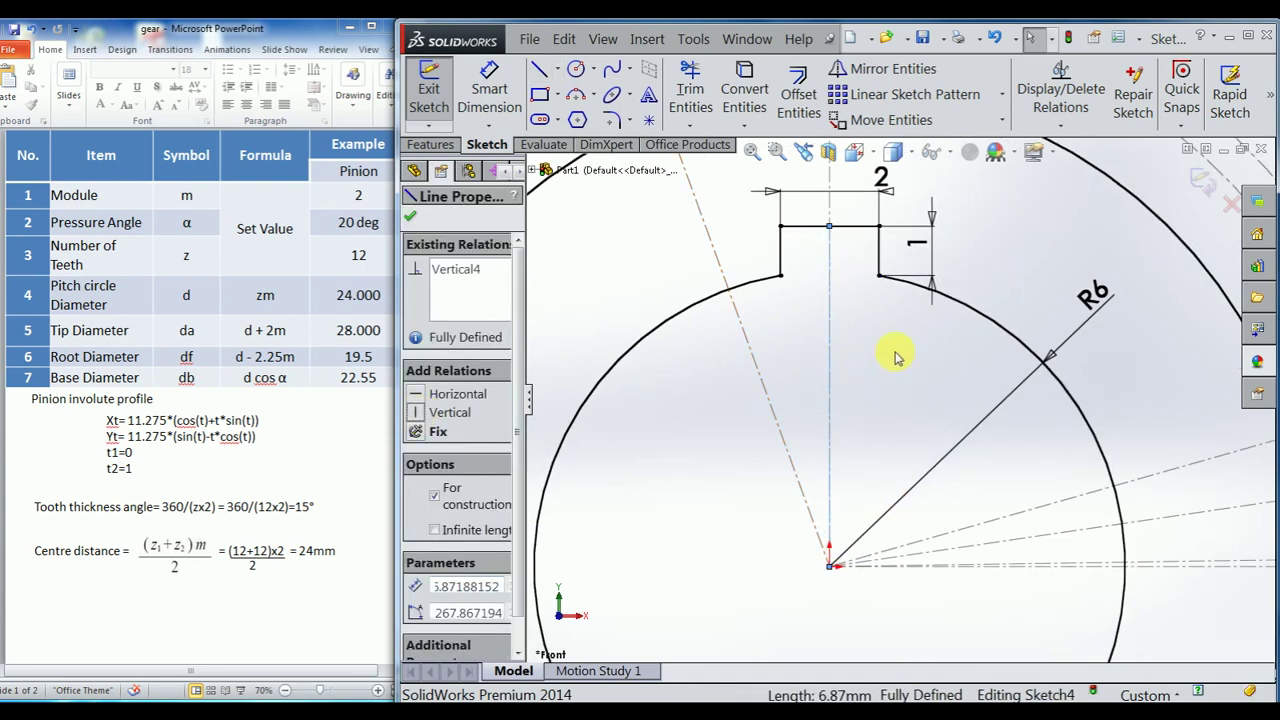
key(Escape)
scroll(894, 345, up, 3)
scroll(890, 415, up, 2)
Extrude the sketch 10 mm with a Mid Plane end condition.
click(447, 147)
click(440, 90)
click(467, 333)
click(473, 432)
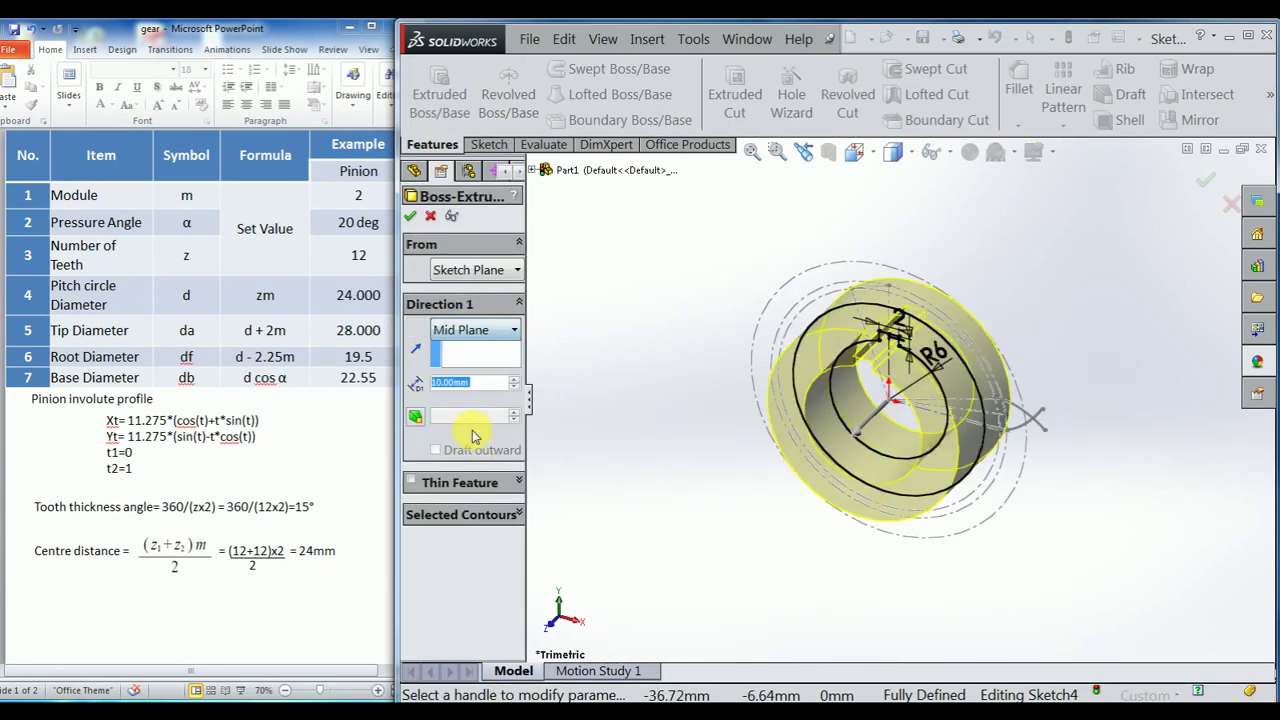
click(412, 217)
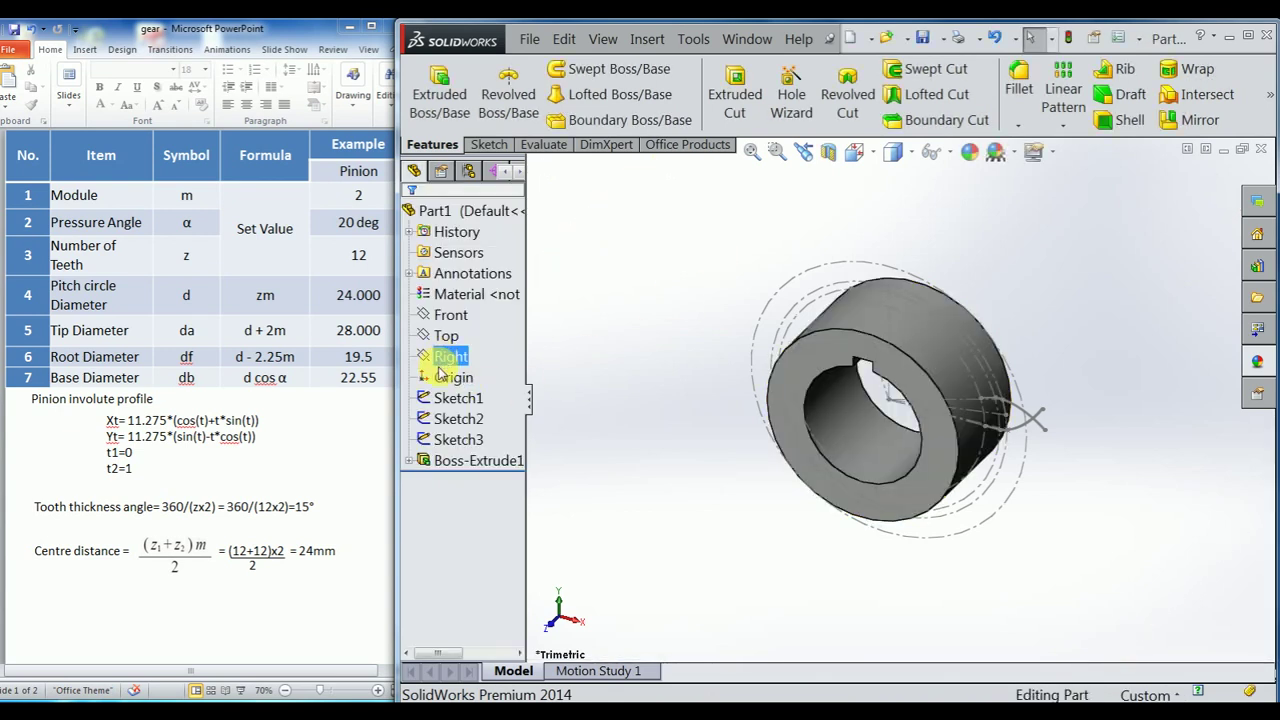
Start a Front-plane sketch and convert the ring edge, tooth flank line and involute into it.
click(452, 314)
click(468, 288)
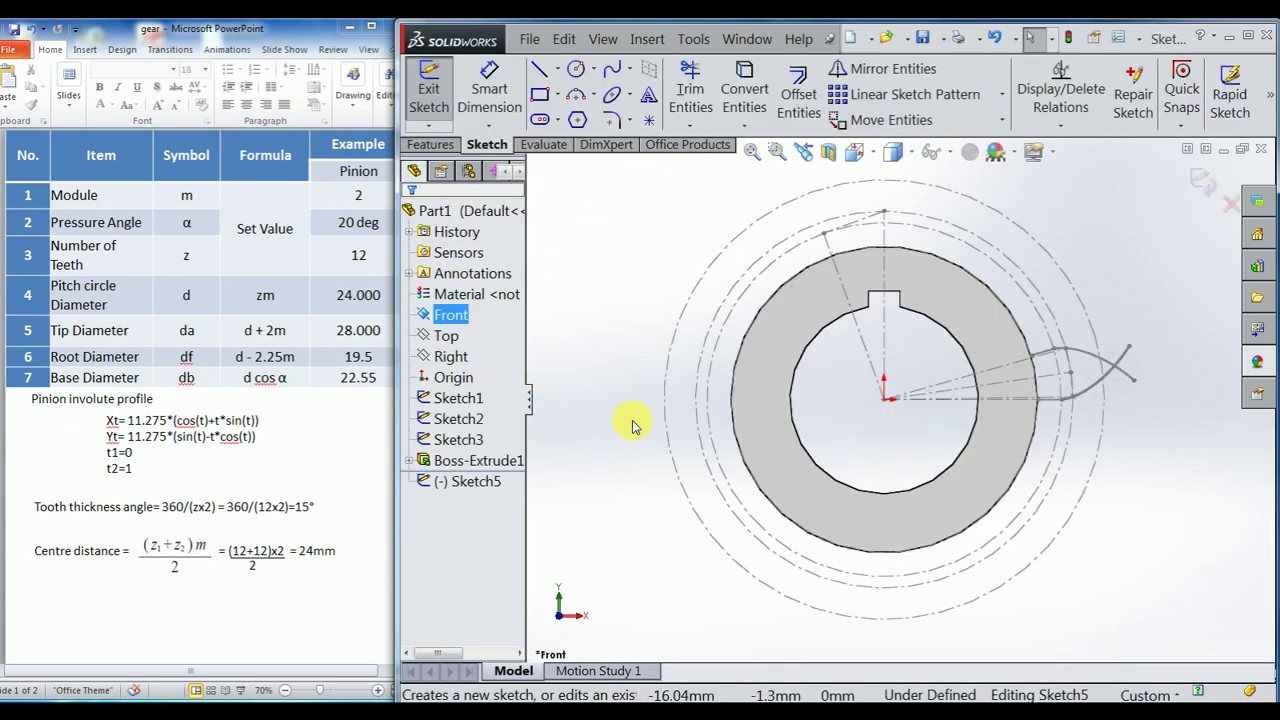
scroll(1025, 362, down, 5)
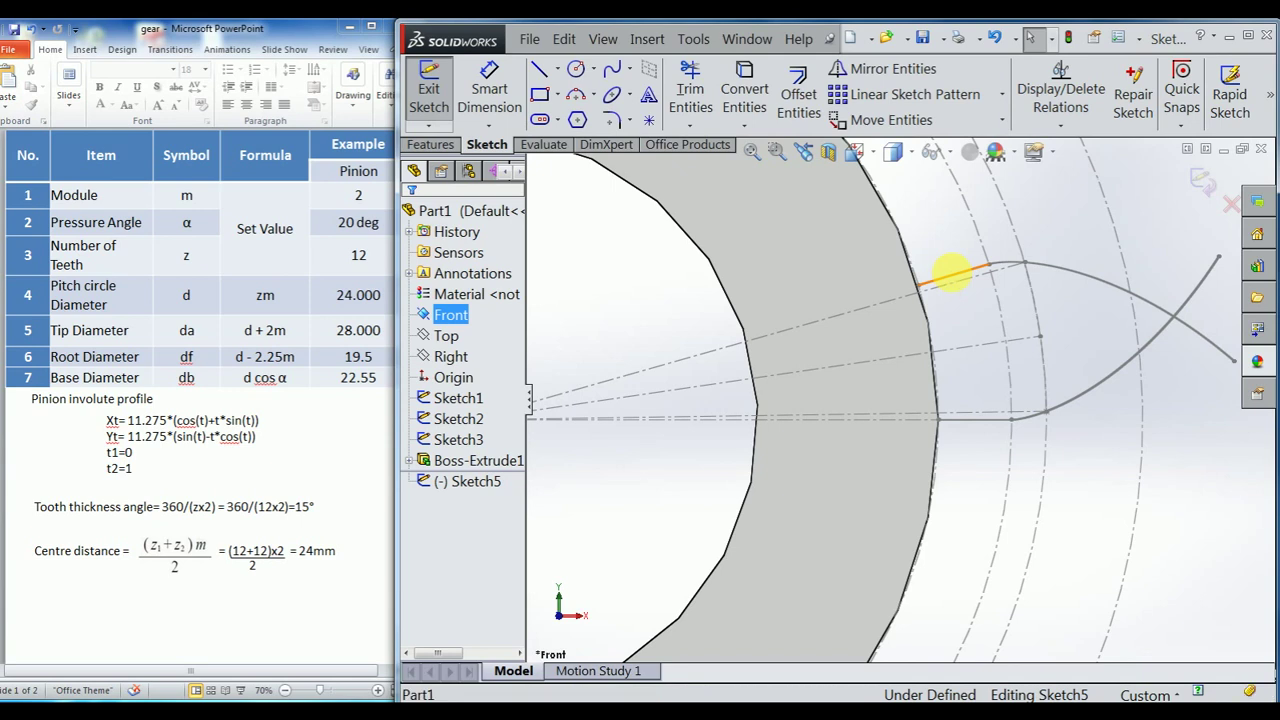
click(946, 277)
ctrl+click(1028, 423)
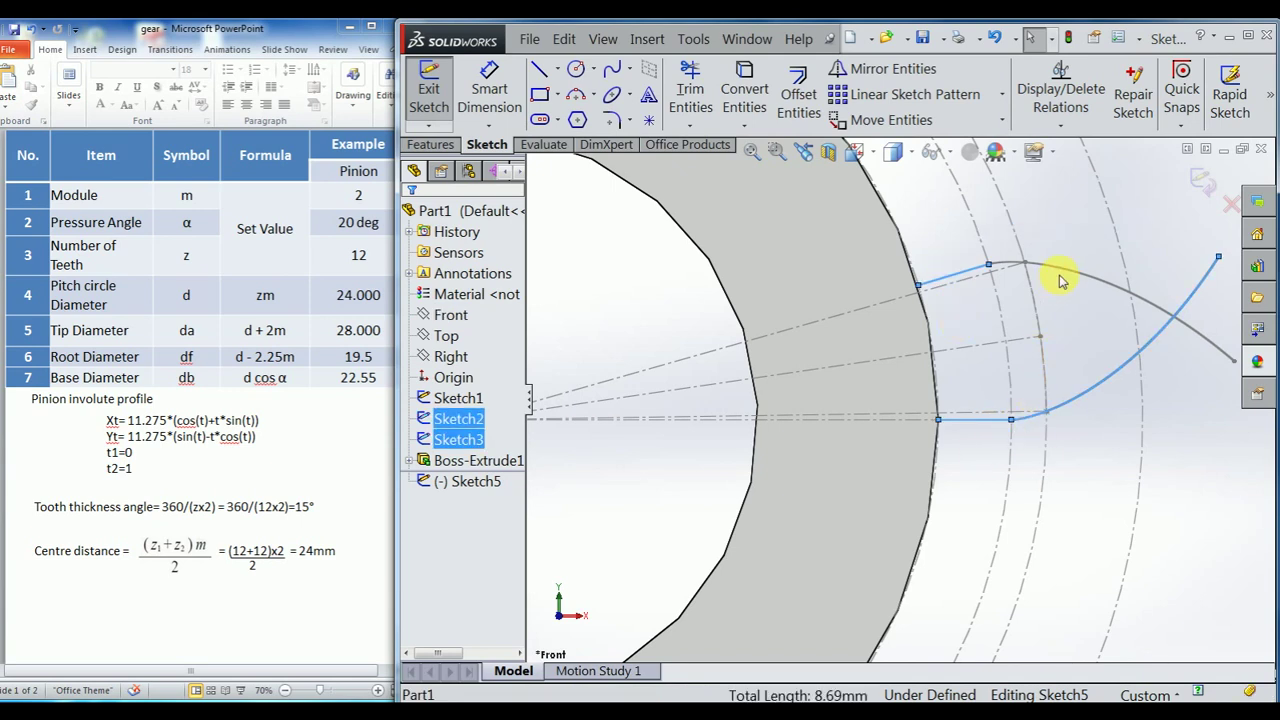
ctrl+click(1137, 318)
ctrl+click(926, 316)
click(692, 92)
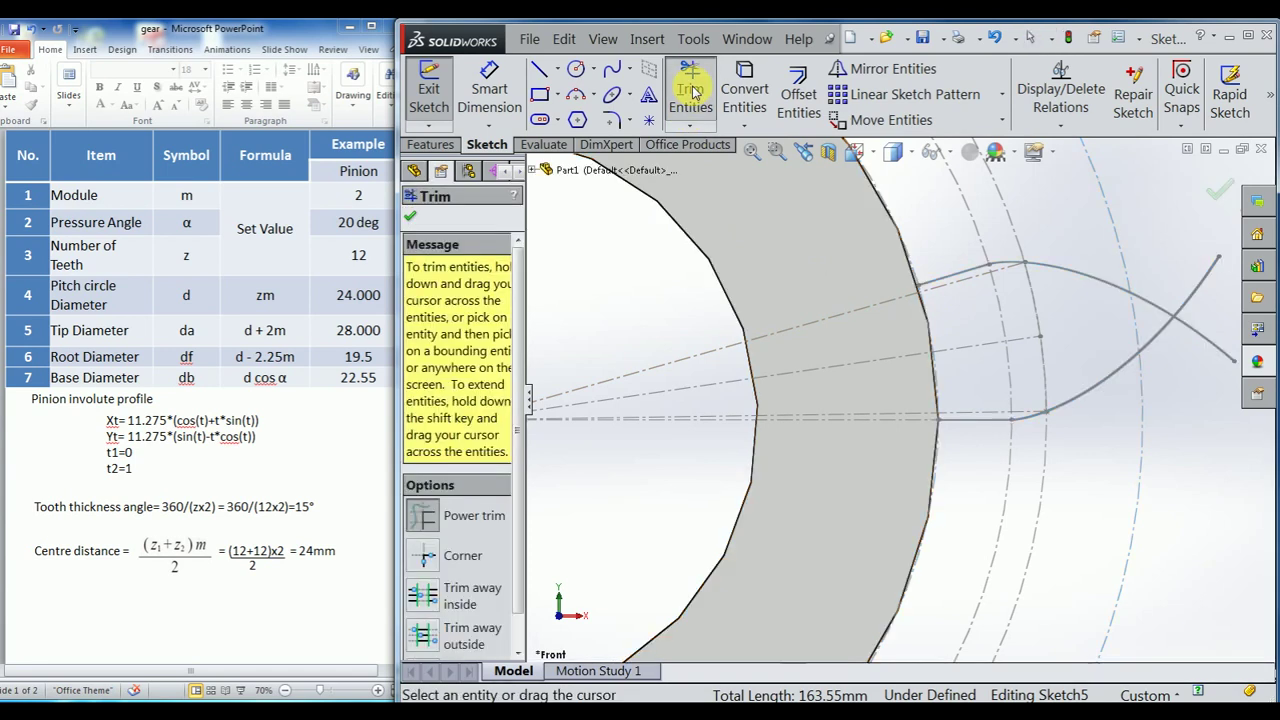
click(744, 92)
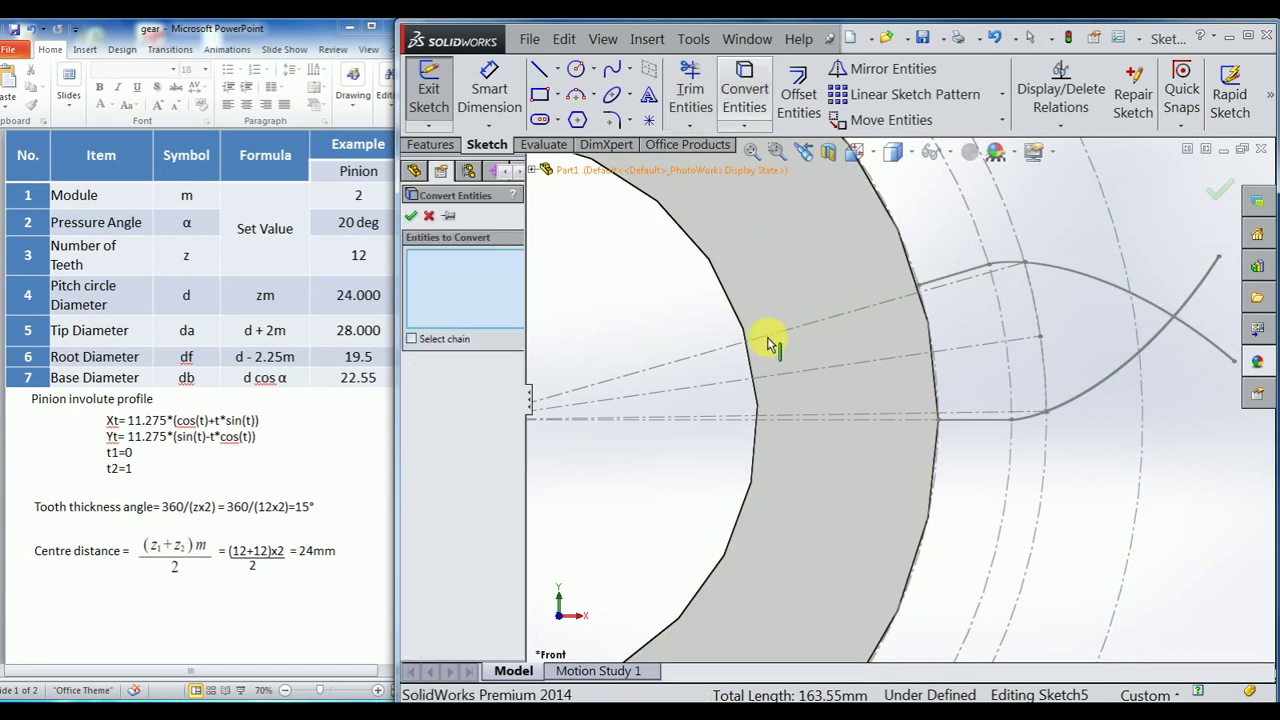
click(895, 435)
key(Return)
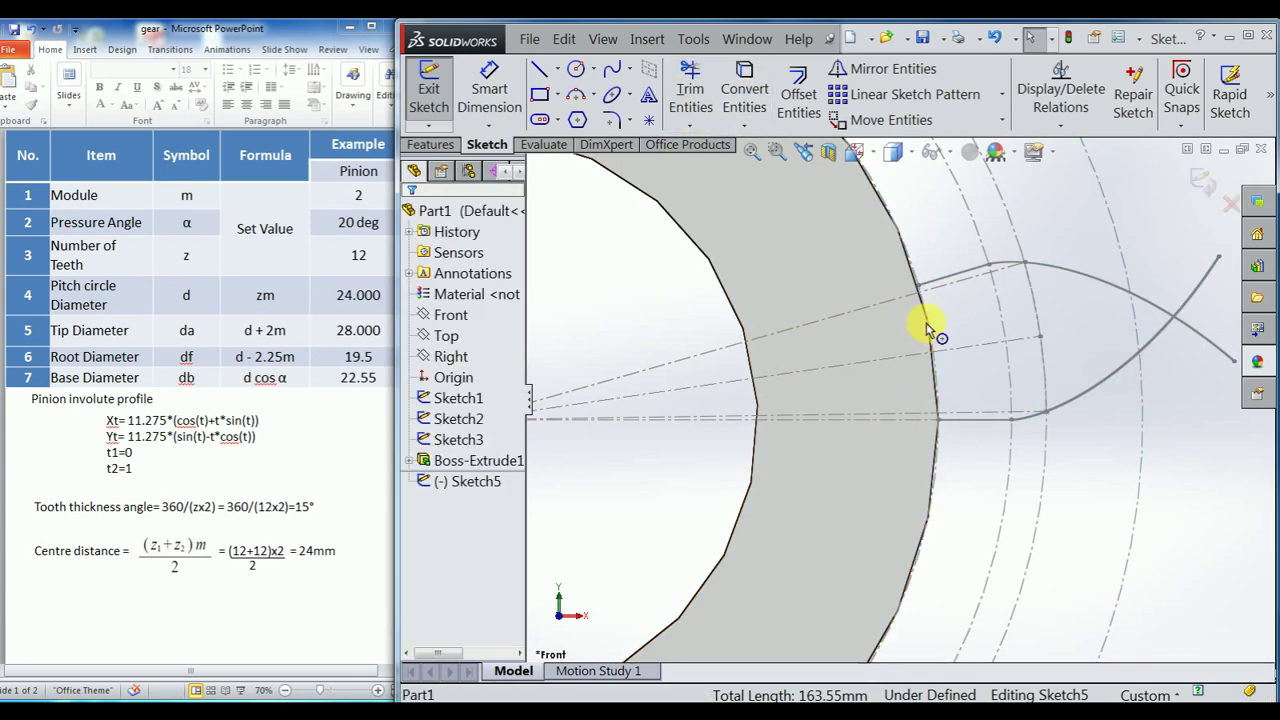
click(955, 283)
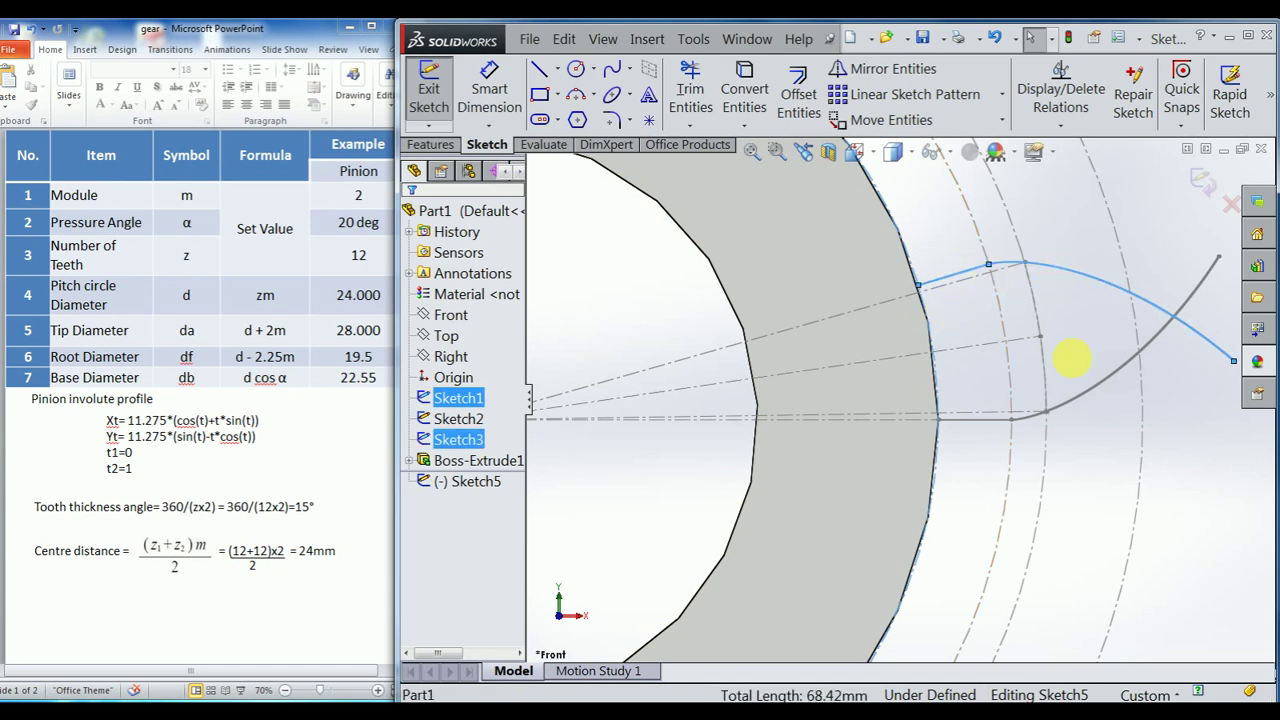
ctrl+click(1085, 400)
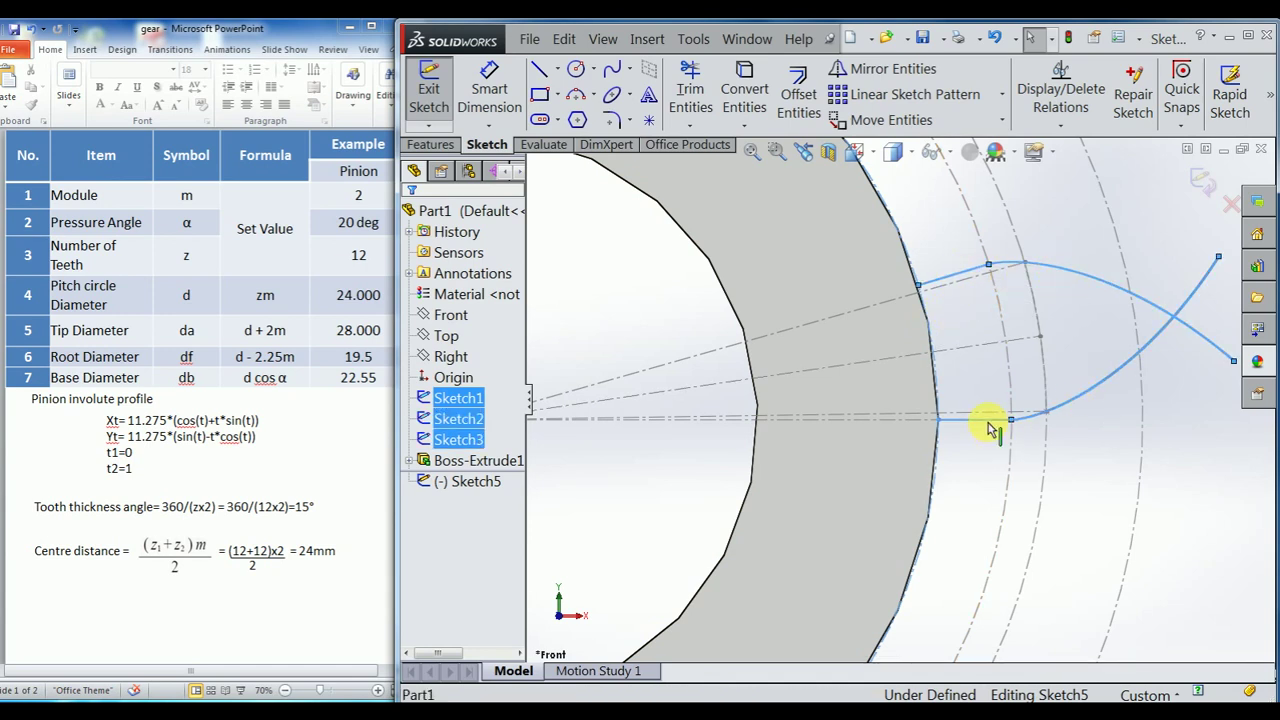
click(744, 92)
Trim the excess arcs to a closed single-tooth outline and exit the sketch.
click(690, 100)
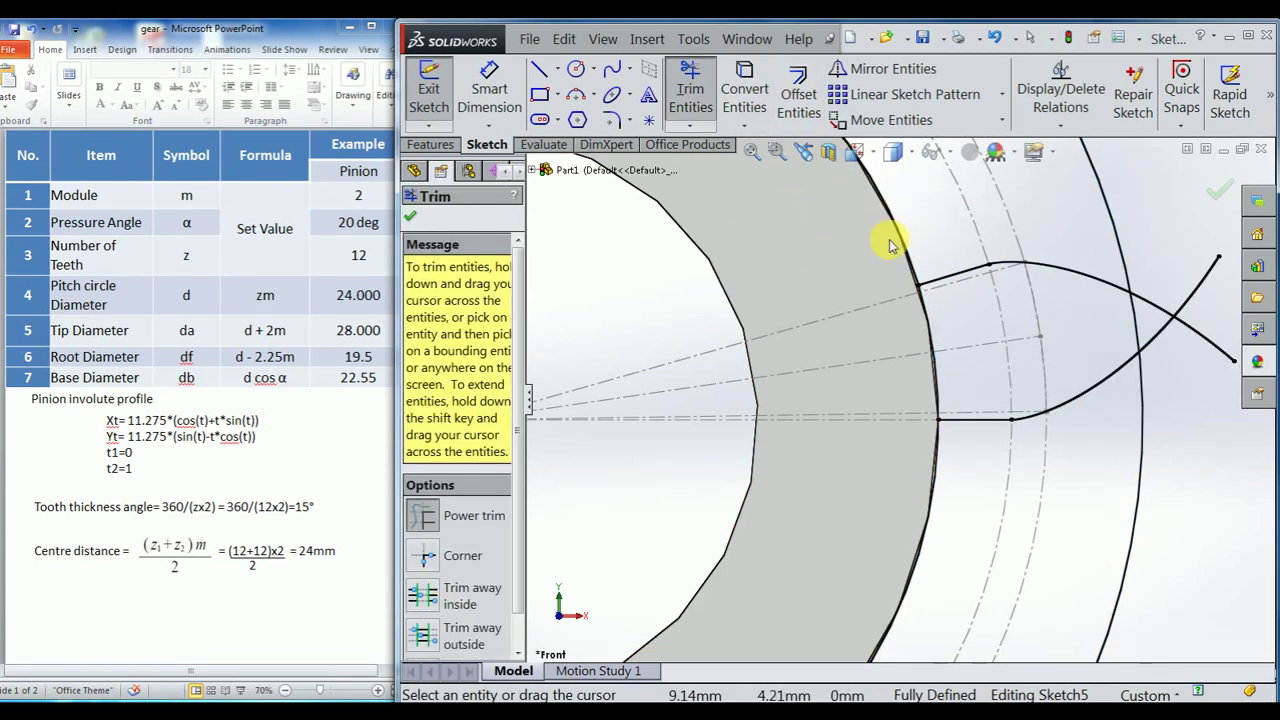
drag(1094, 514, 1170, 274)
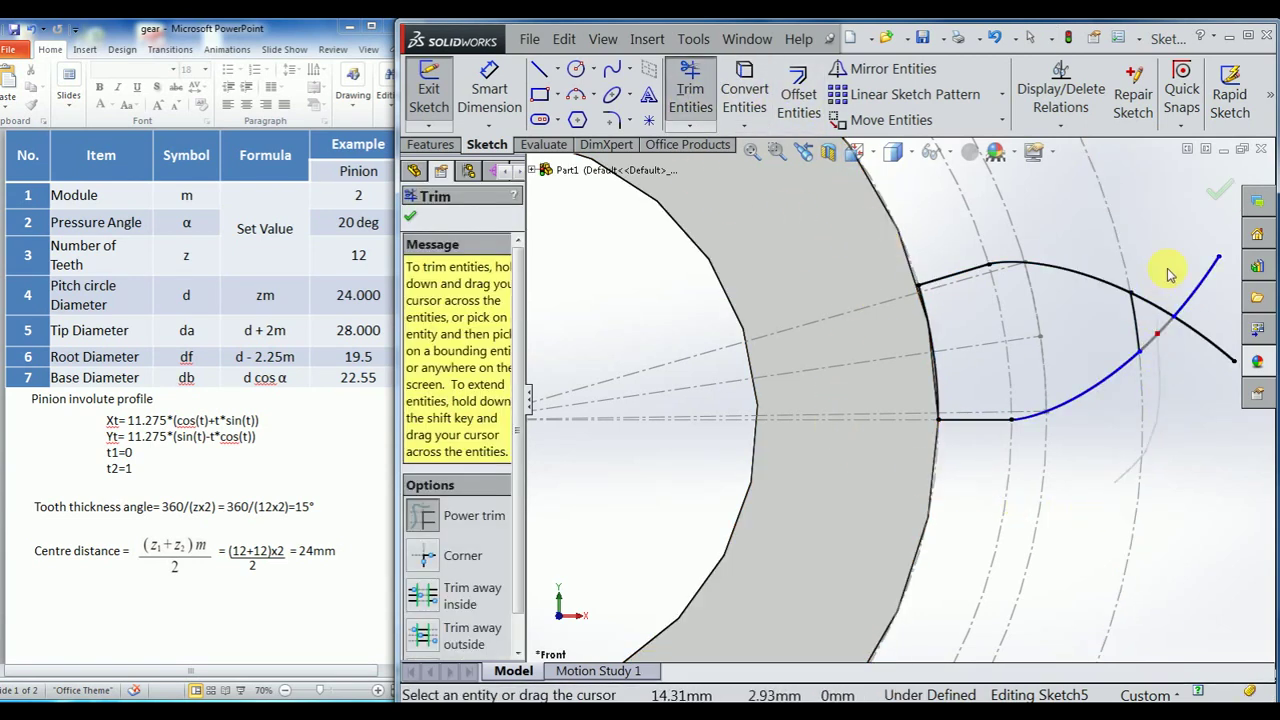
scroll(1140, 428, up, 5)
key(Escape)
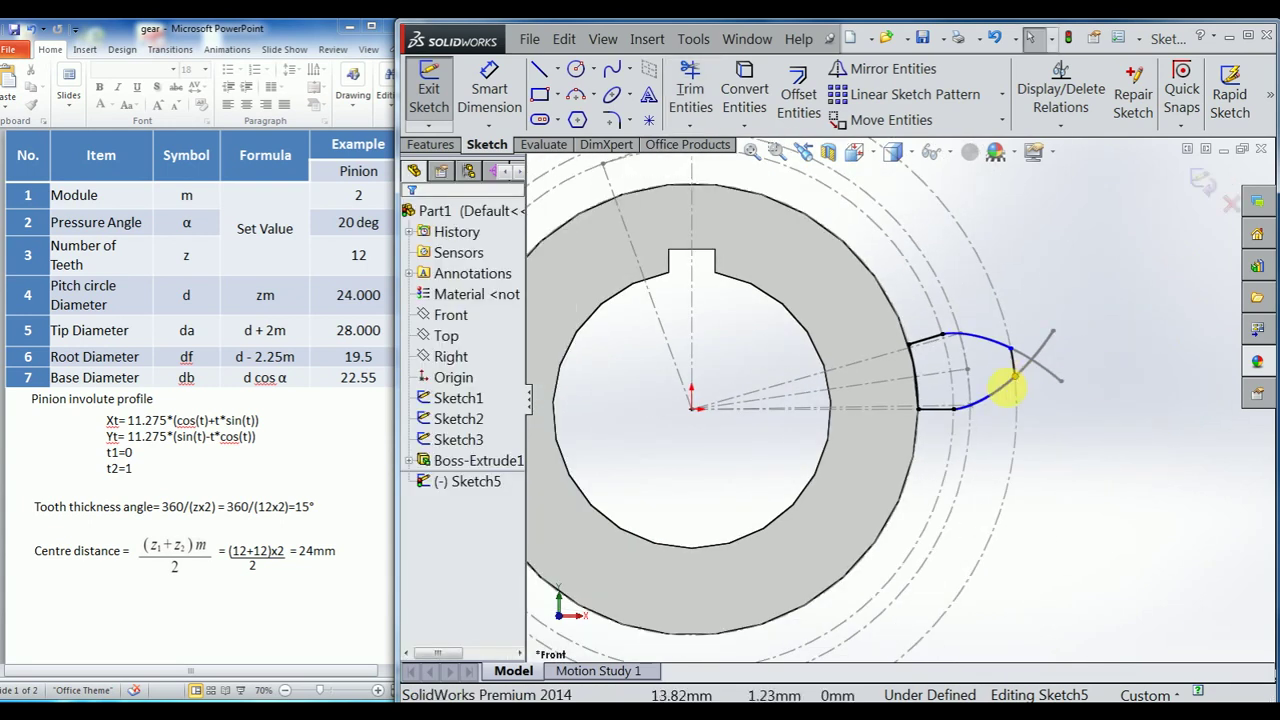
scroll(990, 370, down, 3)
scroll(967, 380, down, 2)
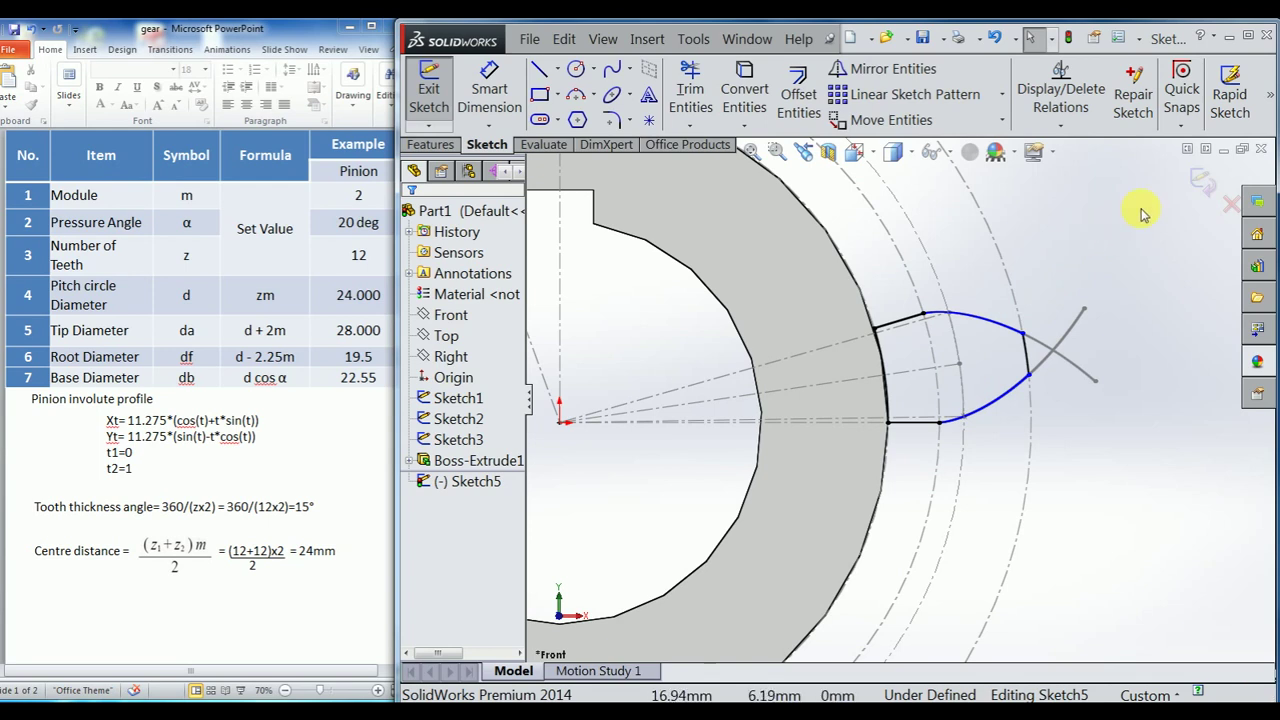
click(1203, 185)
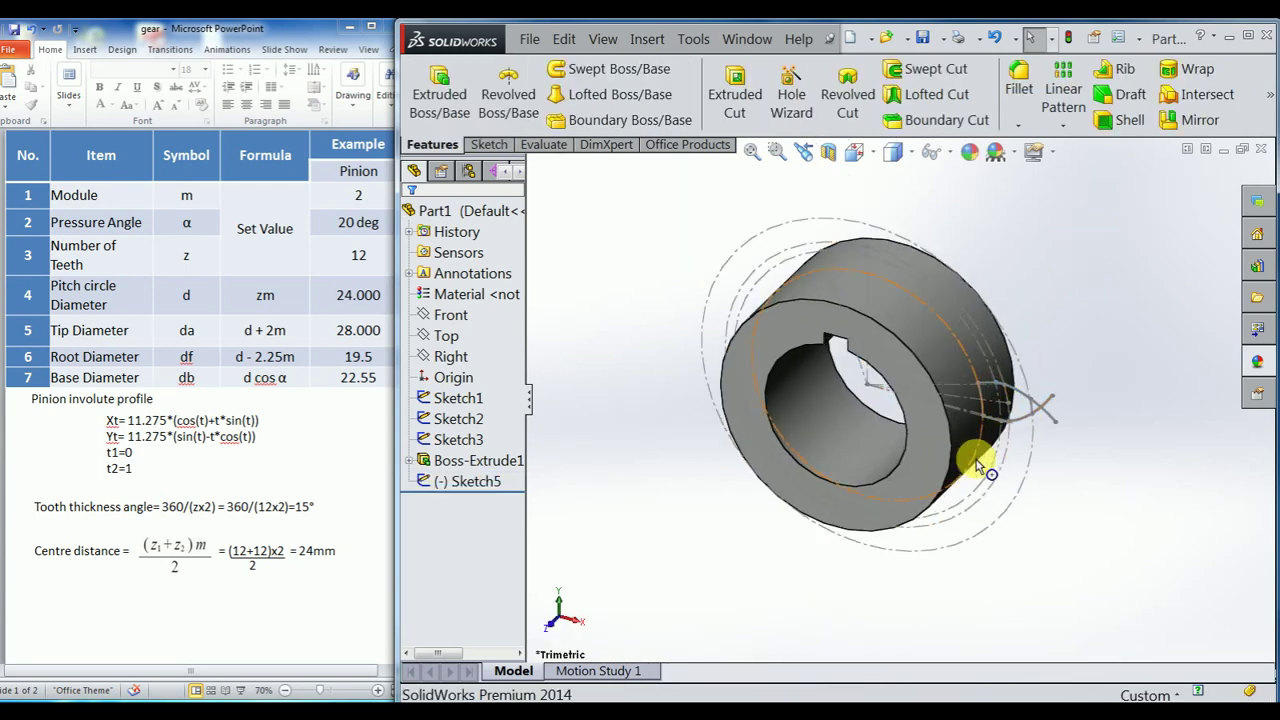
Extrude Sketch5 with a Mid Plane end condition to create Boss-Extrude2.
click(438, 88)
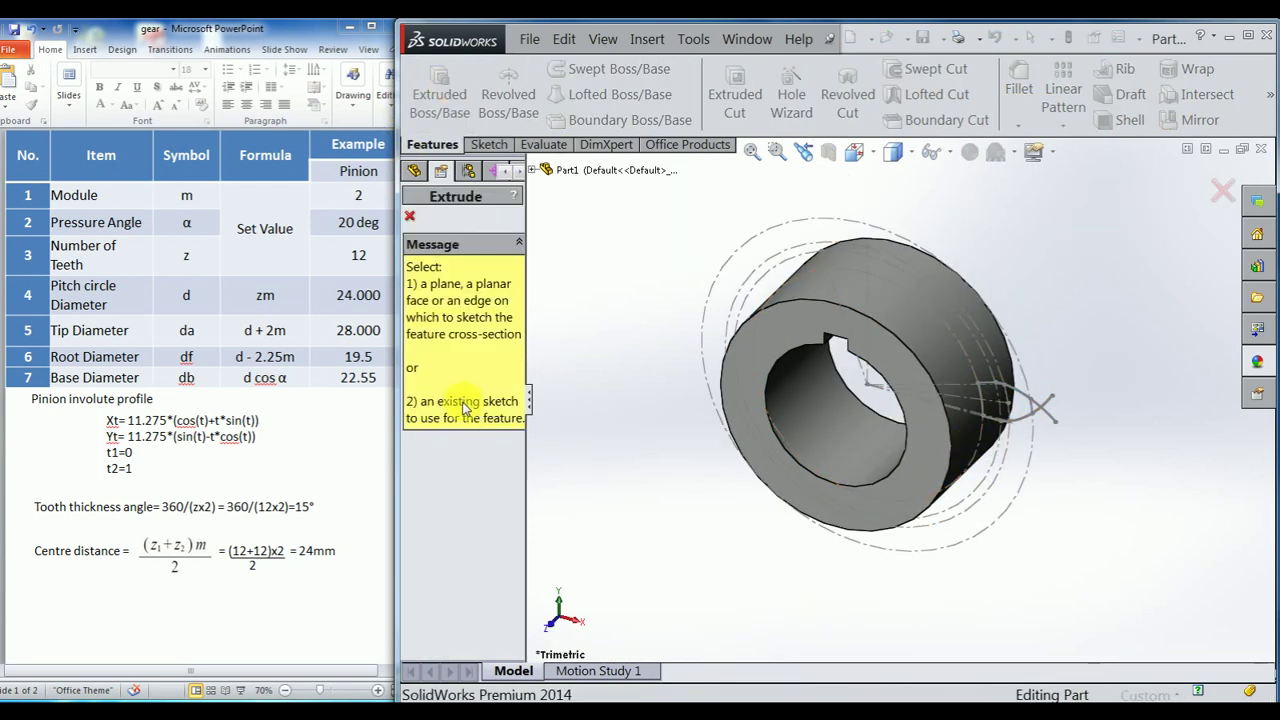
click(536, 172)
click(594, 442)
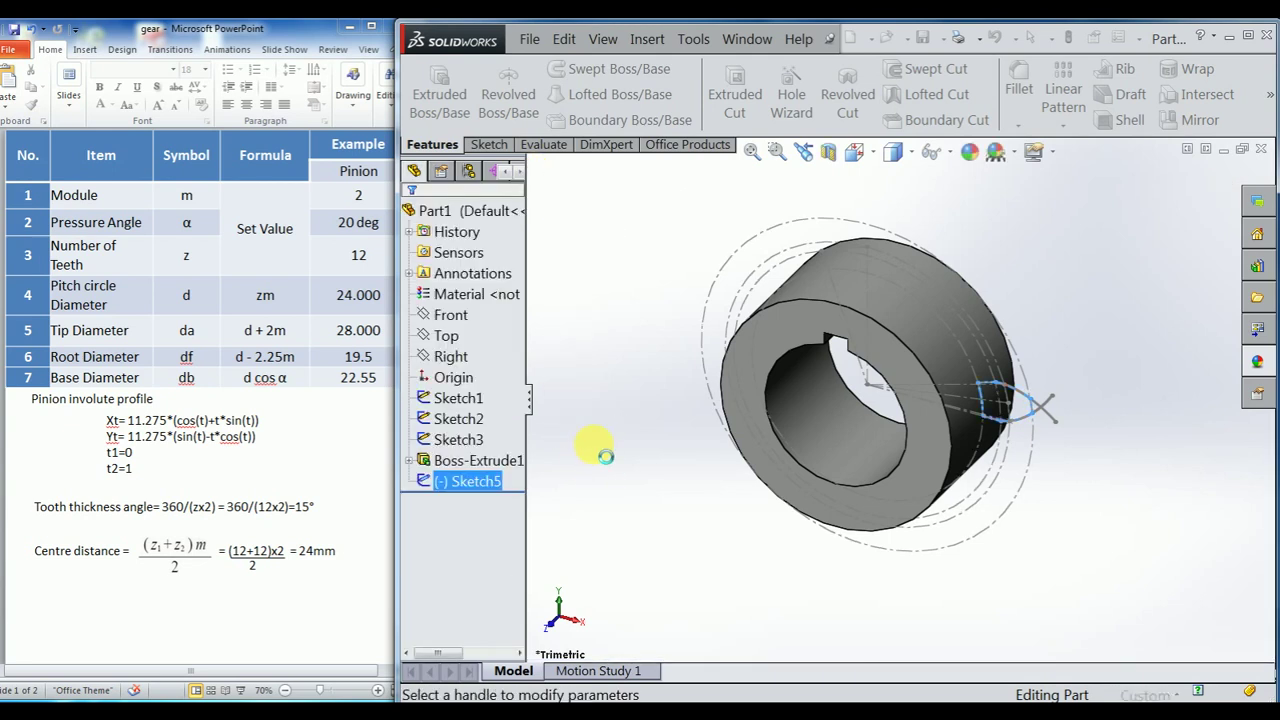
click(476, 450)
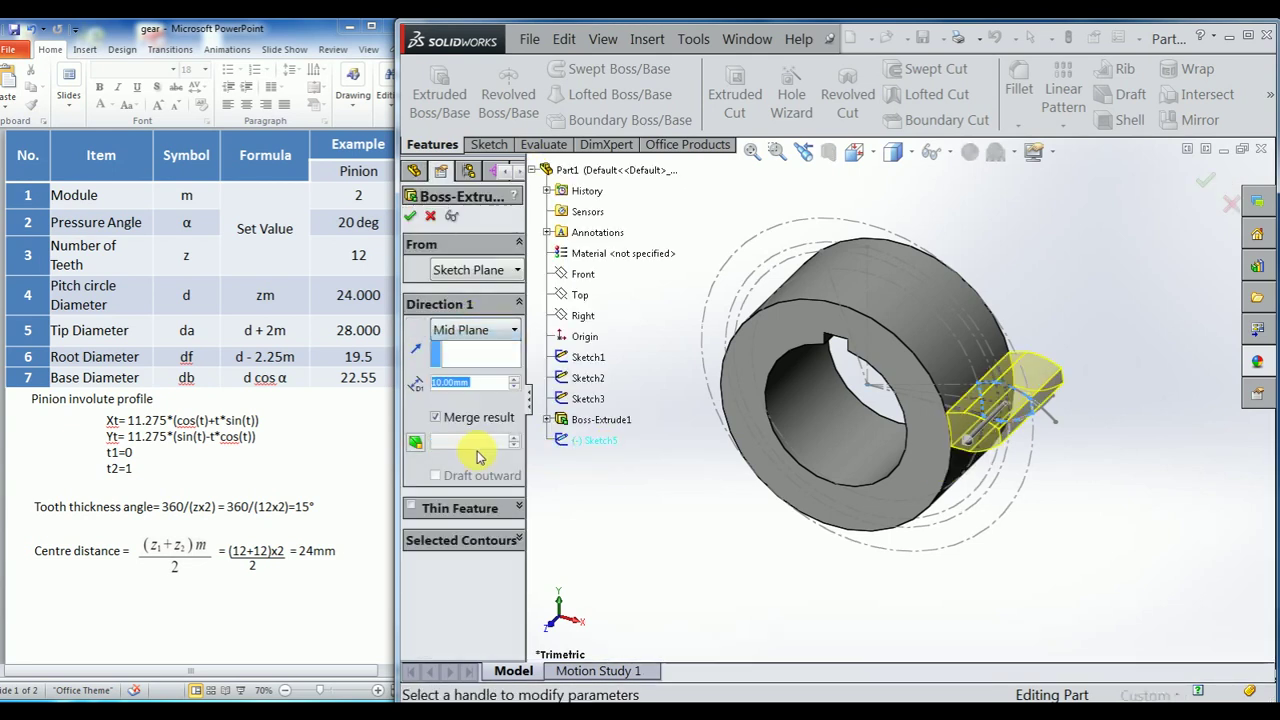
click(411, 216)
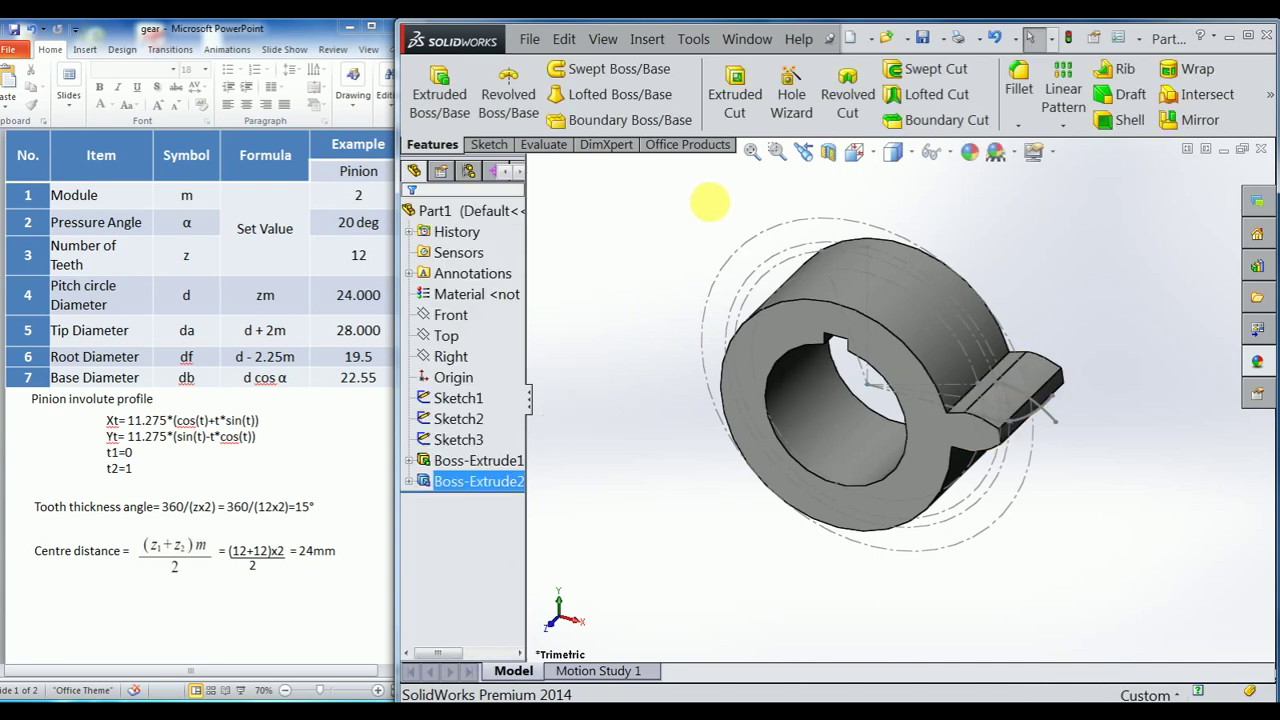
Select the two edges where the tooth meets the ring for a fillet.
scroll(1001, 391, down, 3)
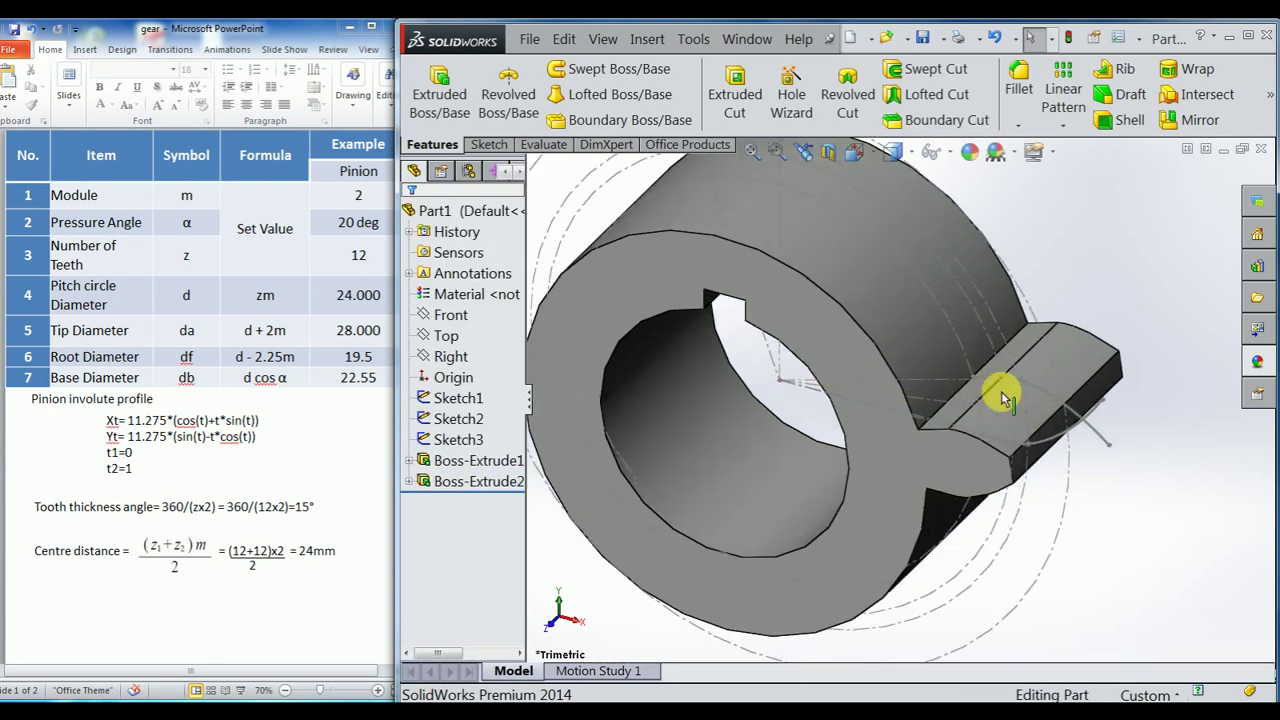
click(1018, 80)
scroll(961, 399, down, 2)
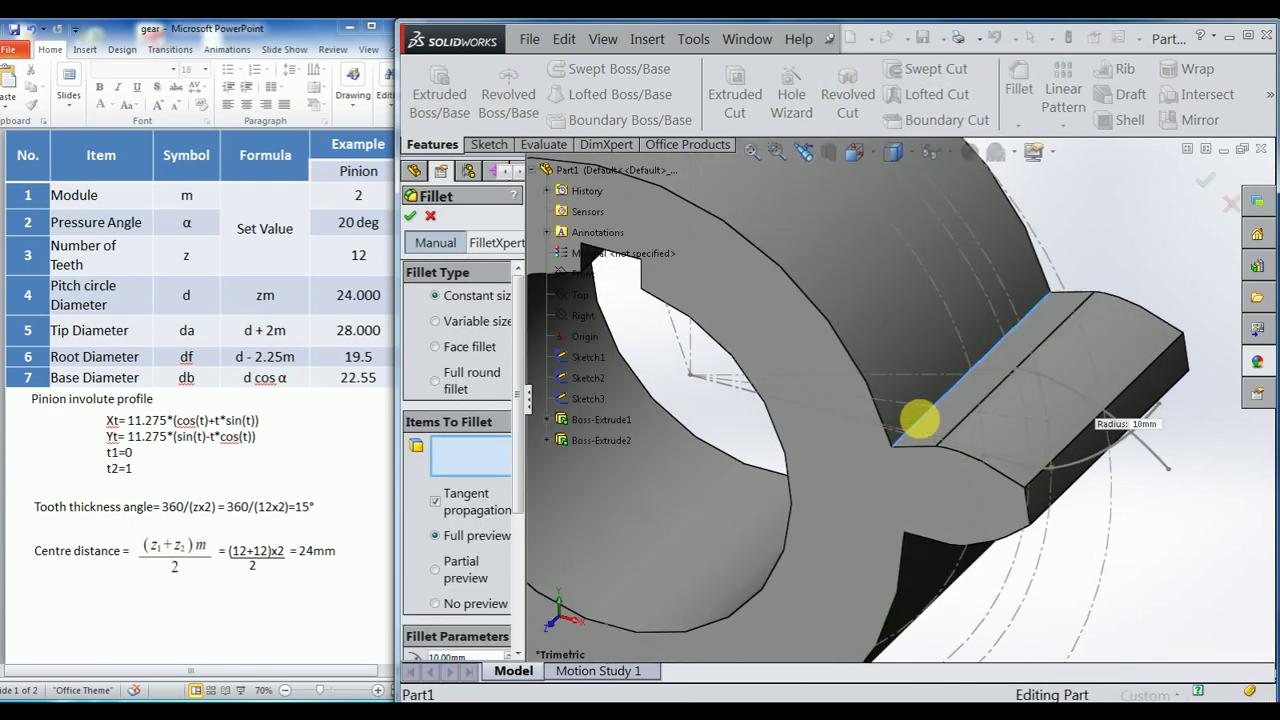
click(920, 420)
middle_drag(963, 437, 857, 343)
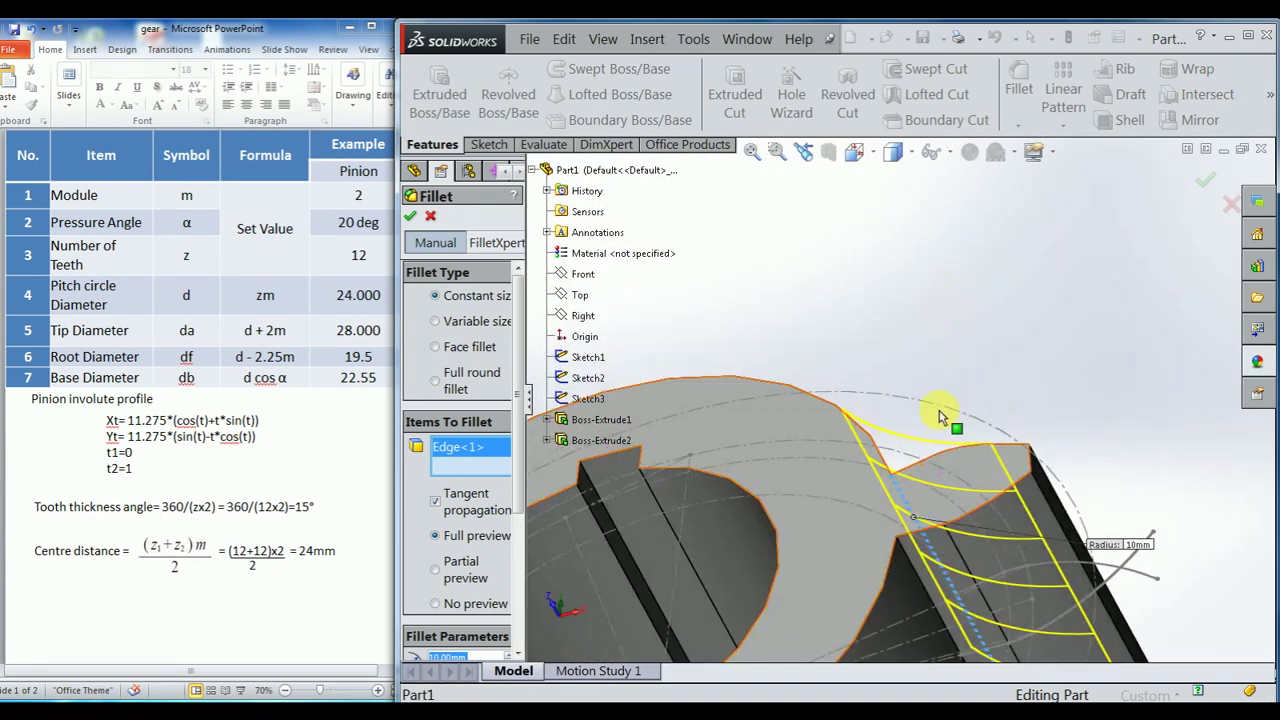
click(910, 556)
middle_drag(925, 407, 700, 400)
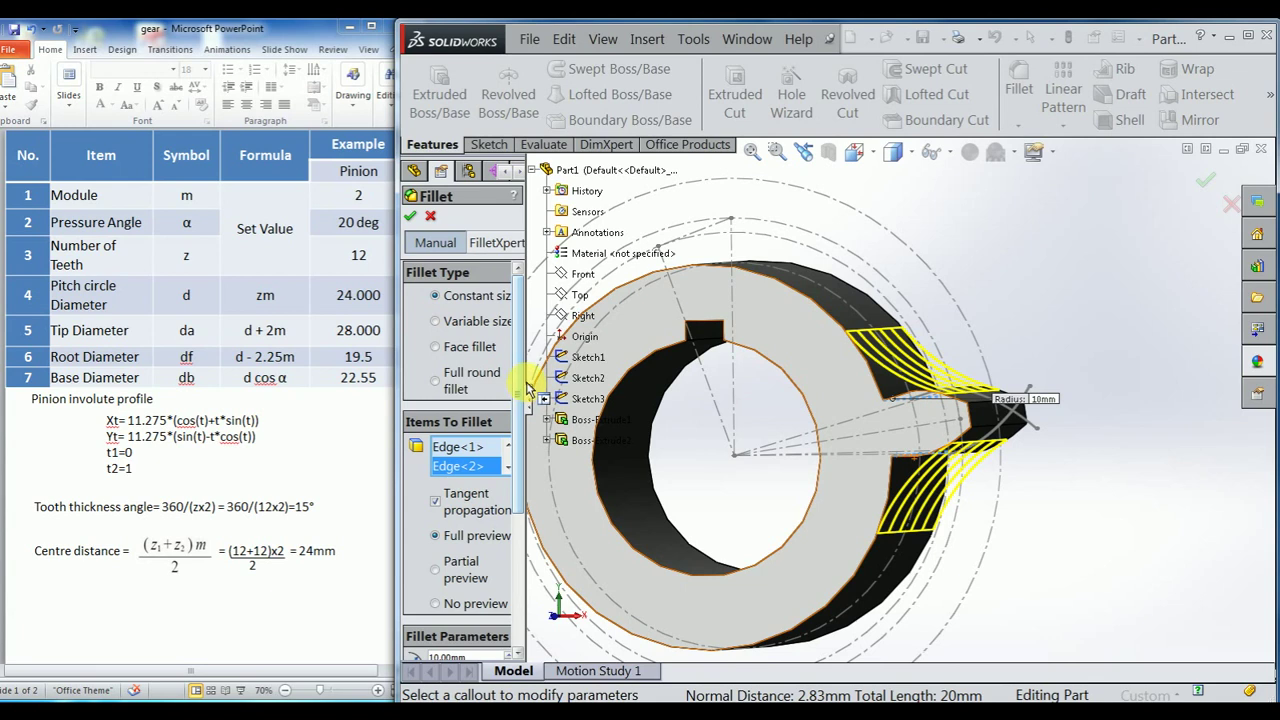
drag(535, 378, 560, 380)
Set the fillet radius to 1.25 mm and confirm Fillet1.
scroll(528, 414, down, 3)
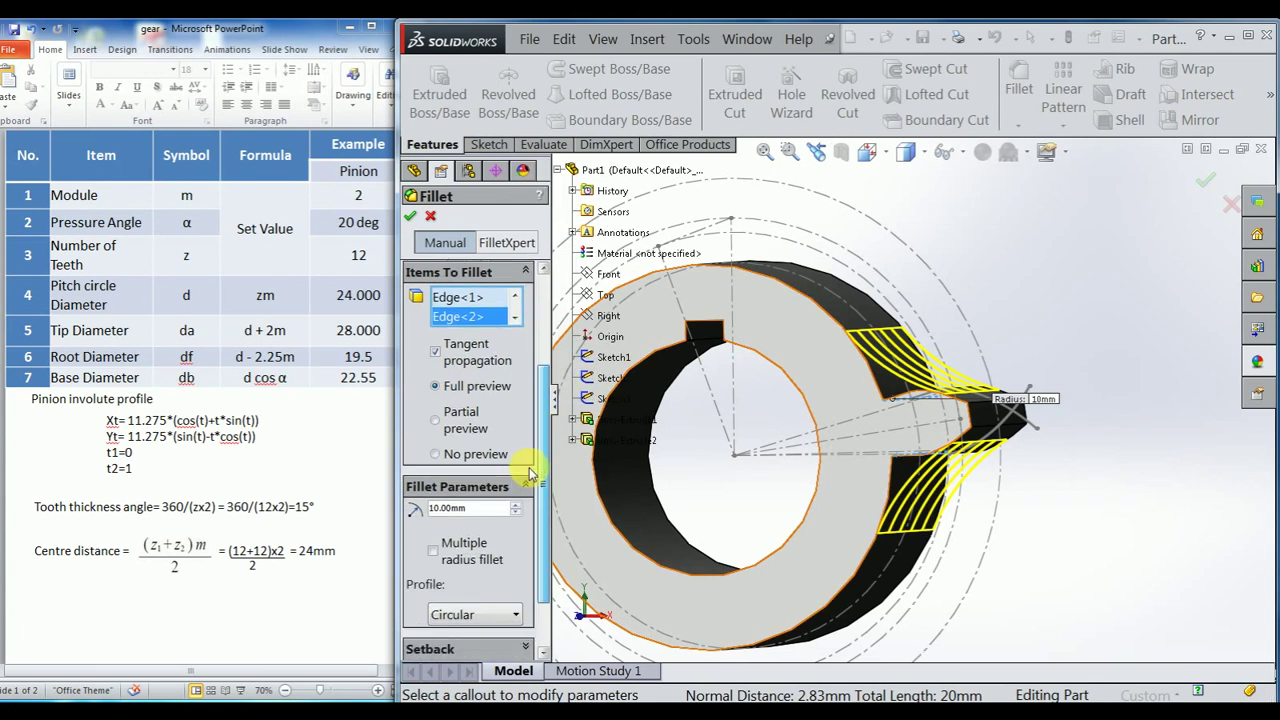
text(1)
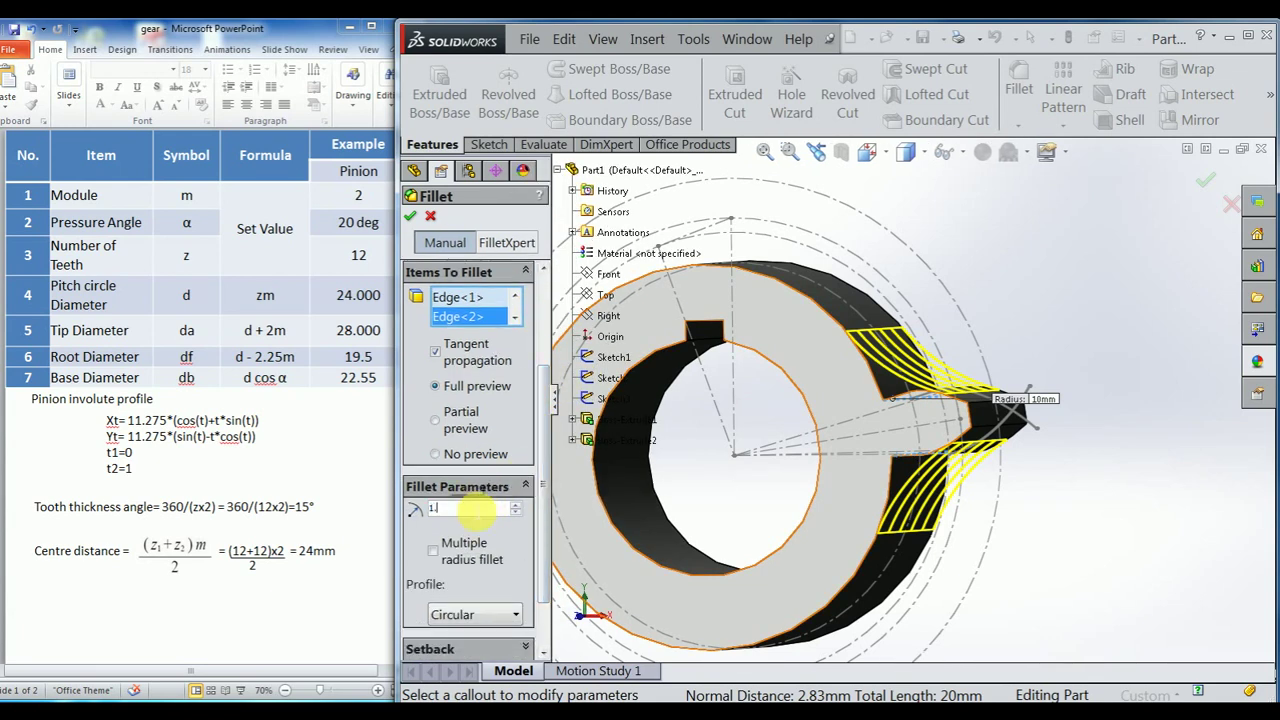
key(Return)
scroll(942, 450, down, 2)
scroll(942, 450, down, 3)
scroll(942, 450, down, 3)
scroll(942, 450, down, 2)
middle_drag(942, 450, 708, 467)
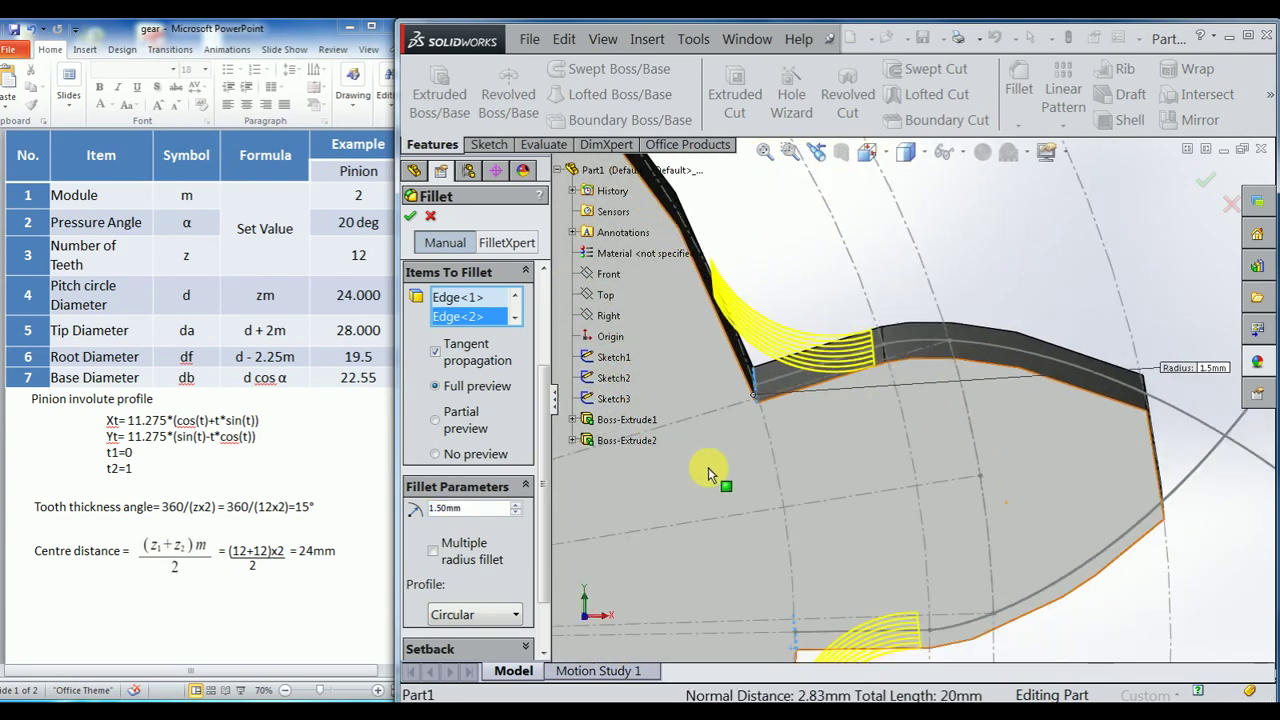
text(1.2)
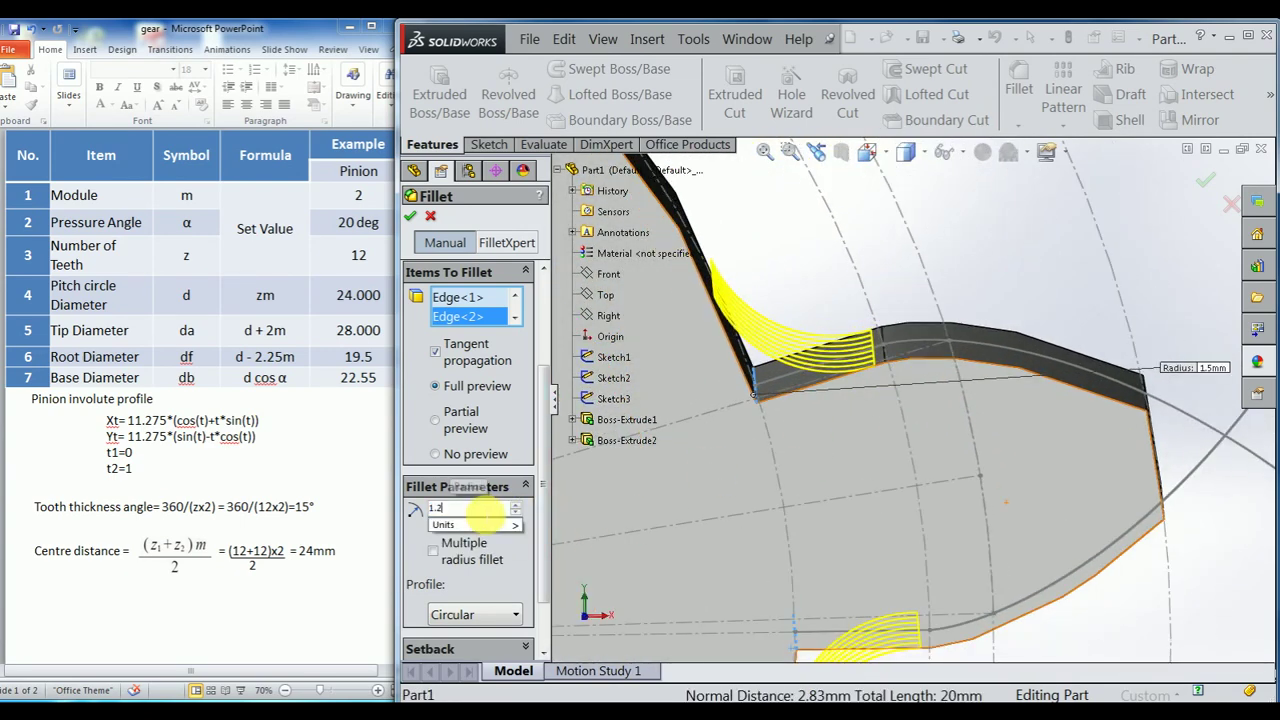
key(Return)
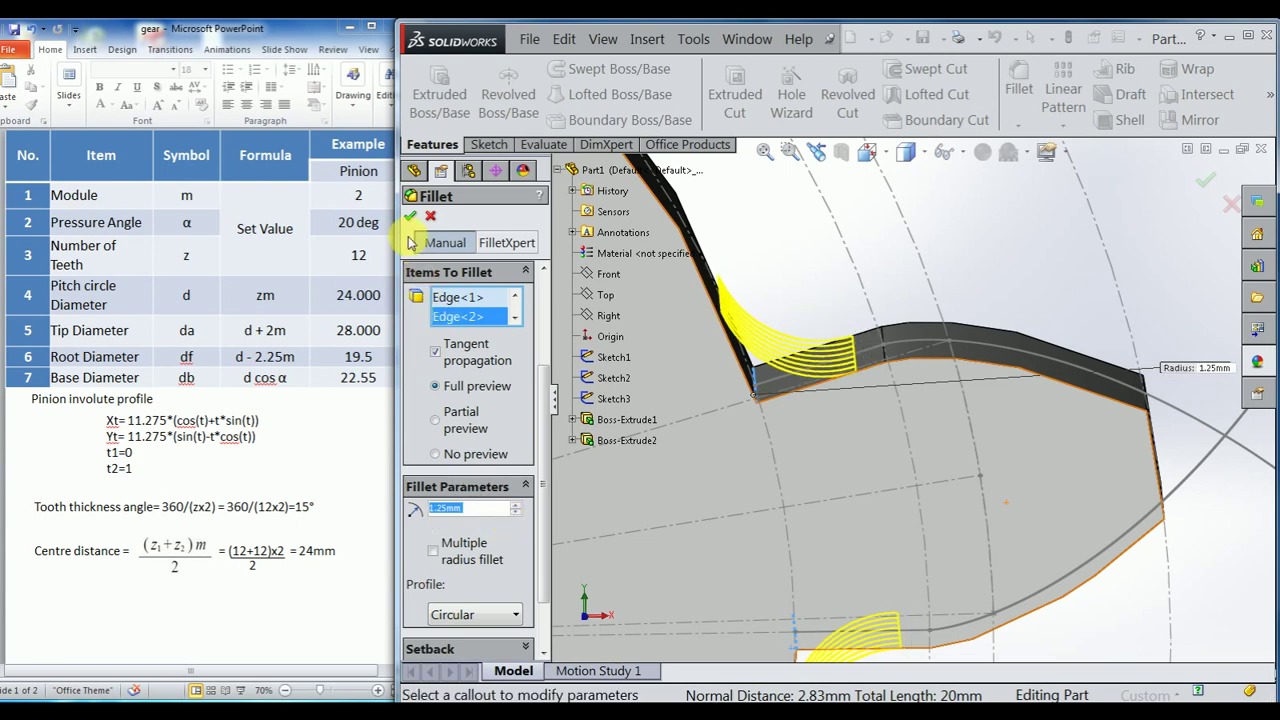
click(415, 218)
Start a circular pattern using the bore's cylindrical face as the rotation axis.
scroll(986, 260, up, 5)
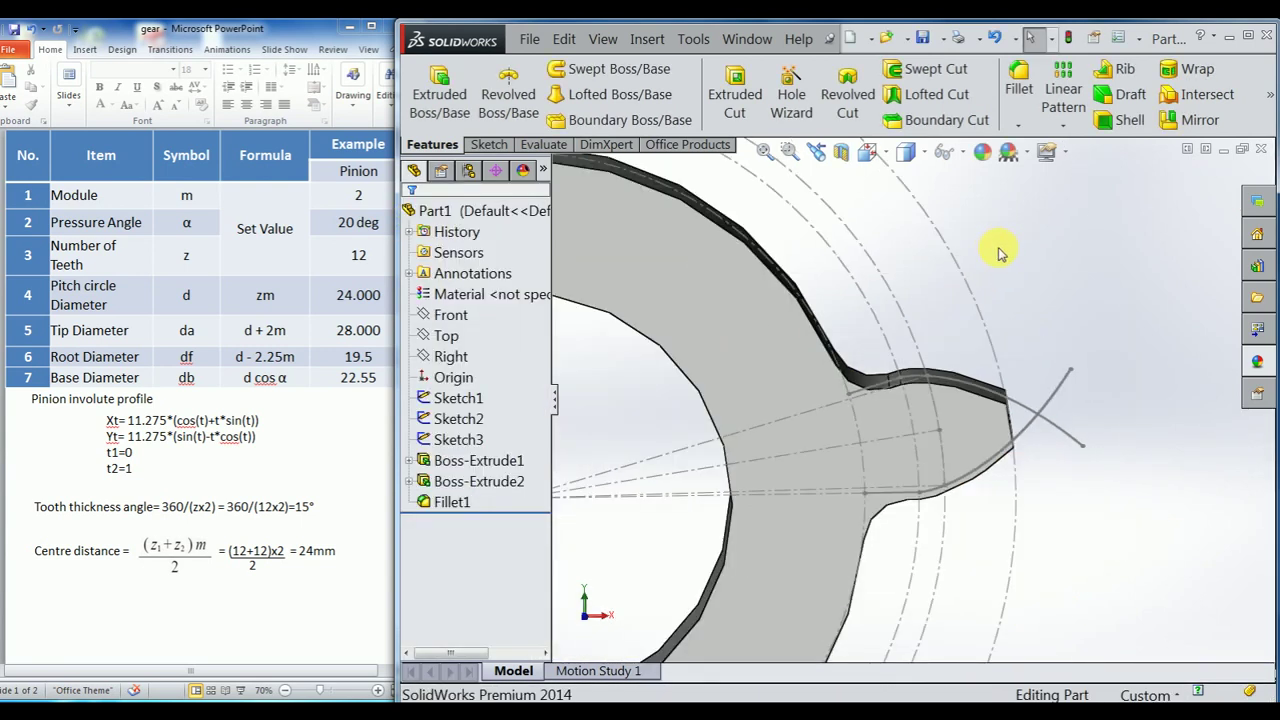
mouse_move(828, 430)
middle_down()
mouse_move(766, 471)
mouse_move(663, 466)
middle_up()
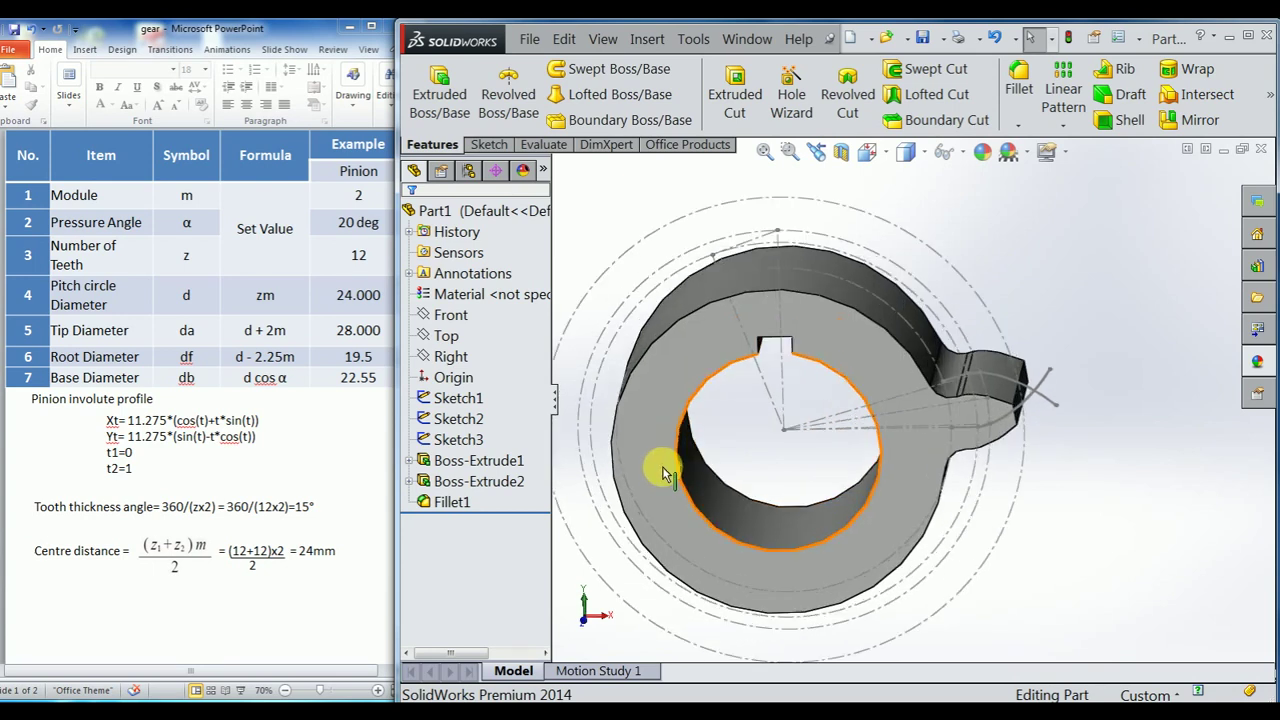
key(f)
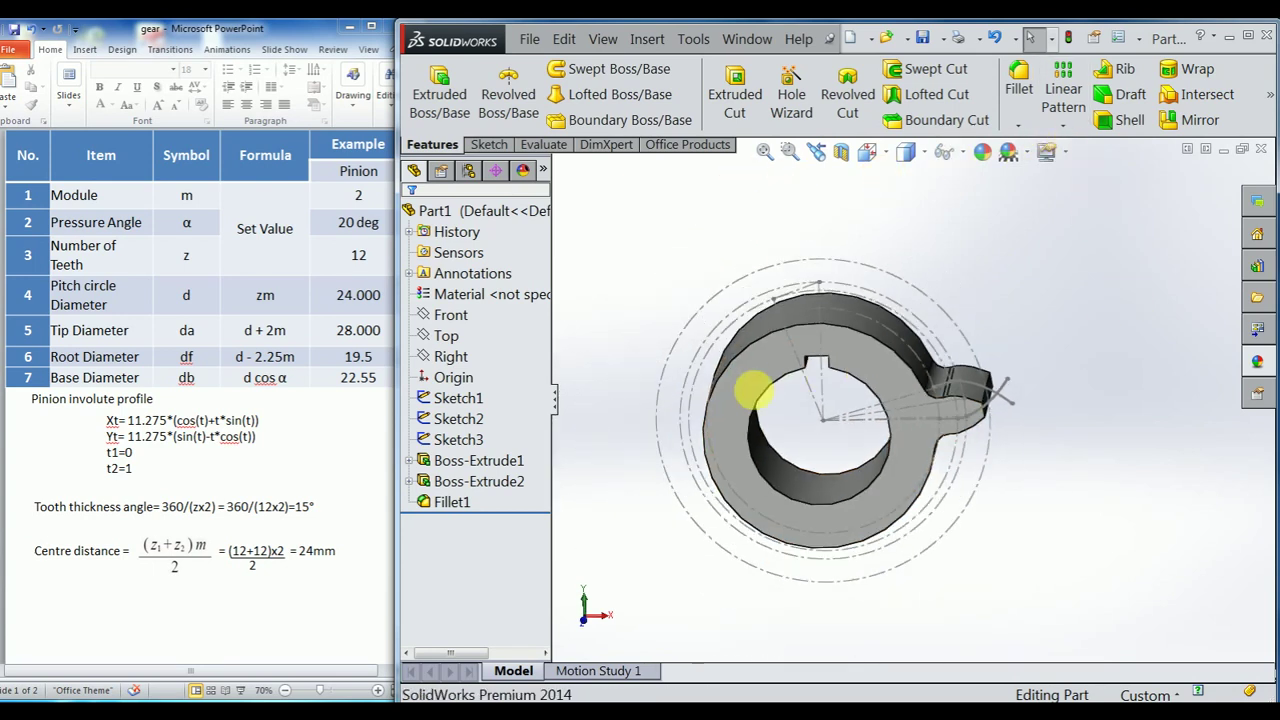
click(1066, 126)
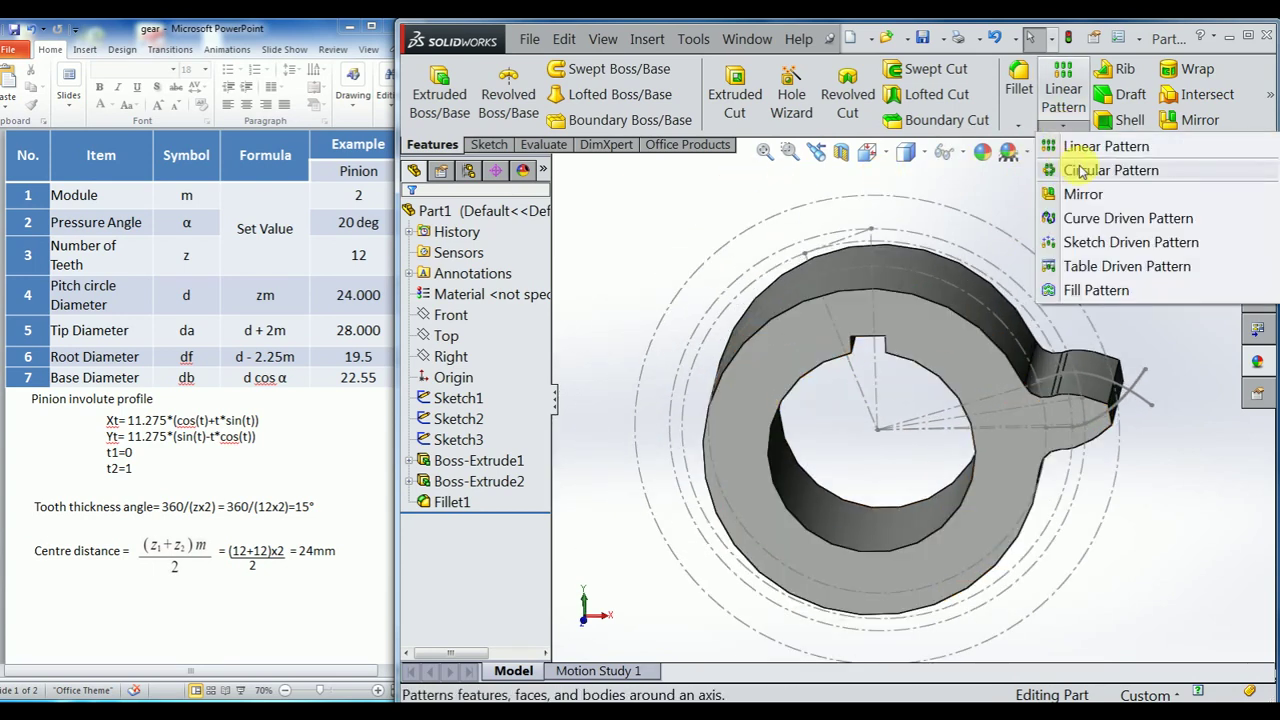
click(1080, 172)
click(475, 267)
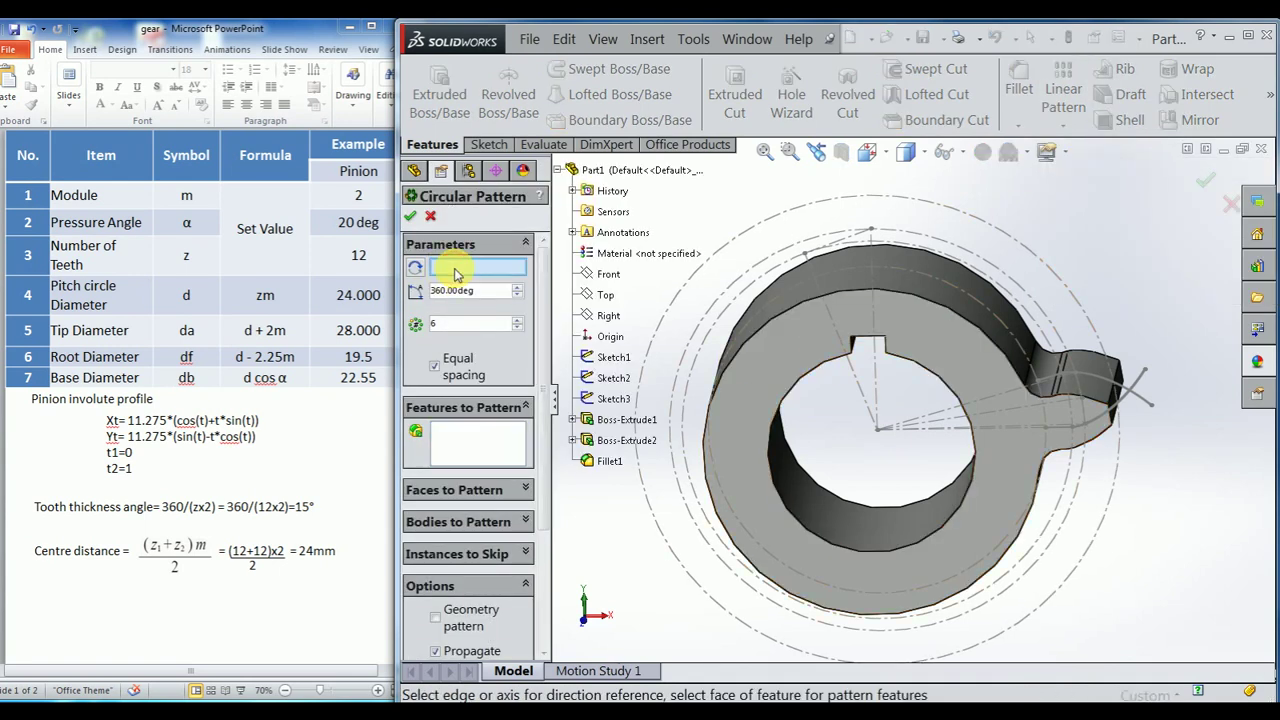
click(826, 513)
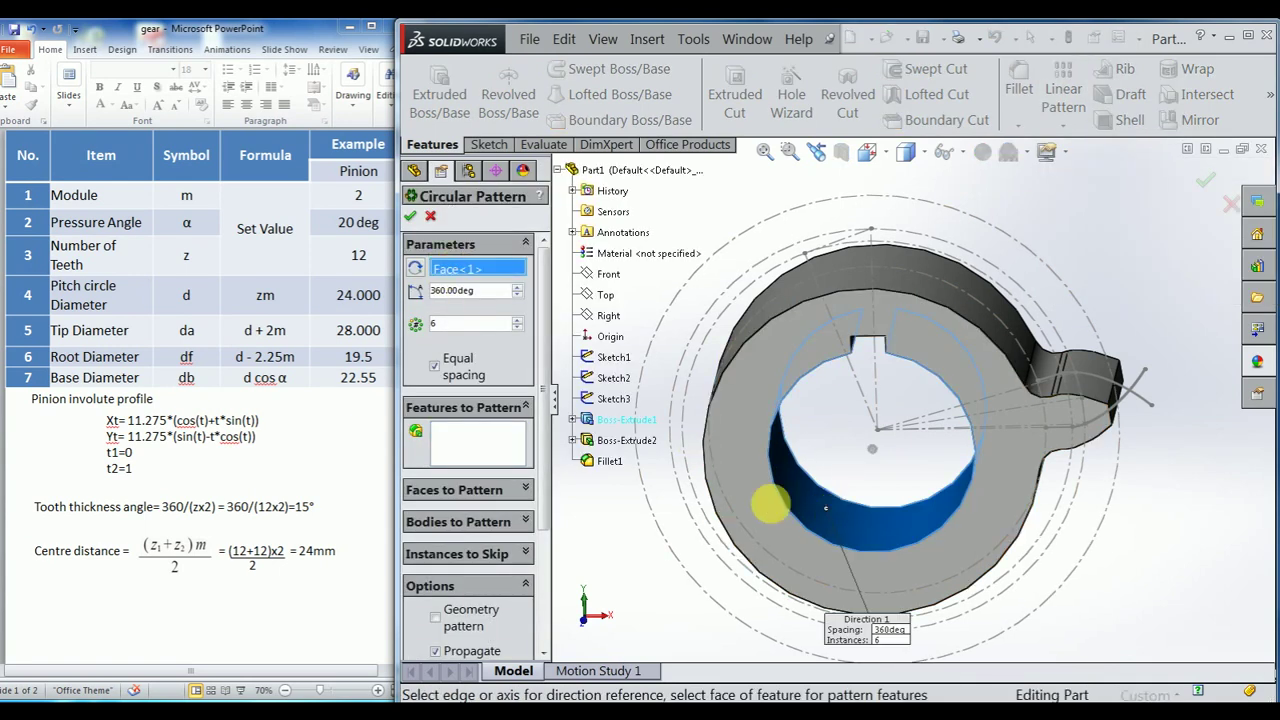
Pattern Boss-Extrude2 and Fillet1 as 12 instances over 360° to create CirPattern1.
click(474, 441)
scroll(1063, 400, down, 5)
click(1080, 343)
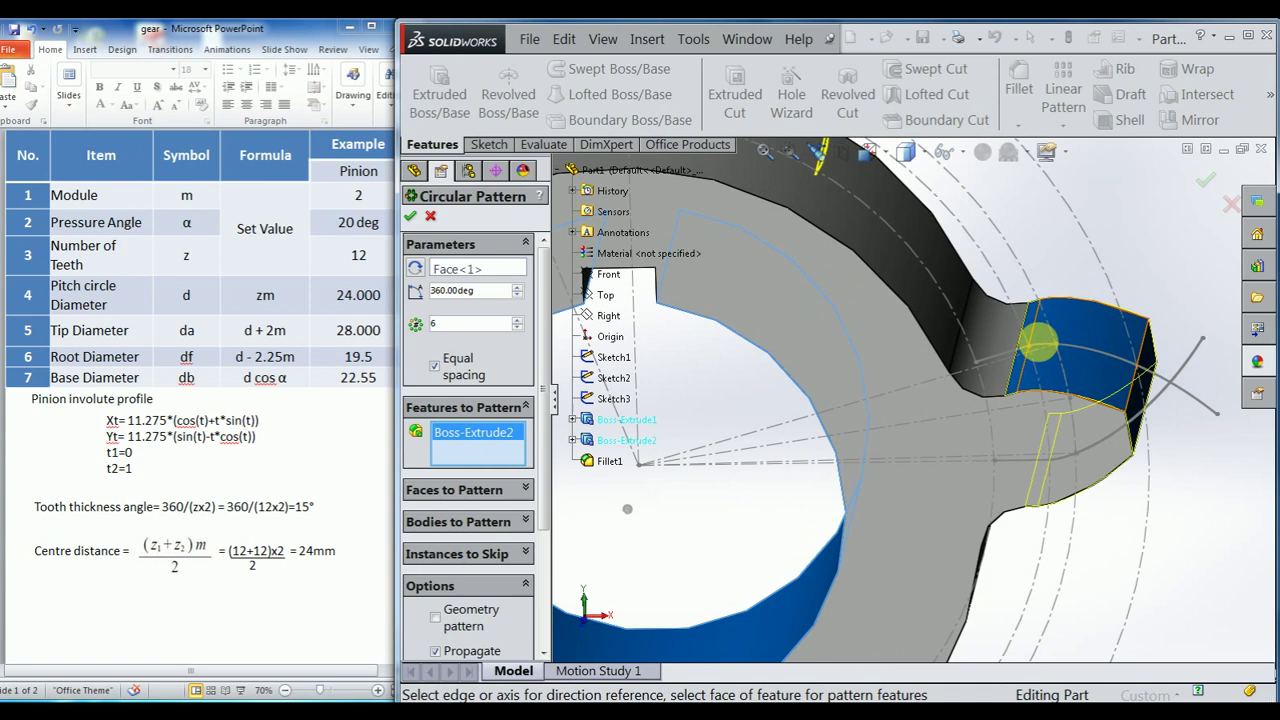
click(997, 335)
scroll(912, 399, up, 3)
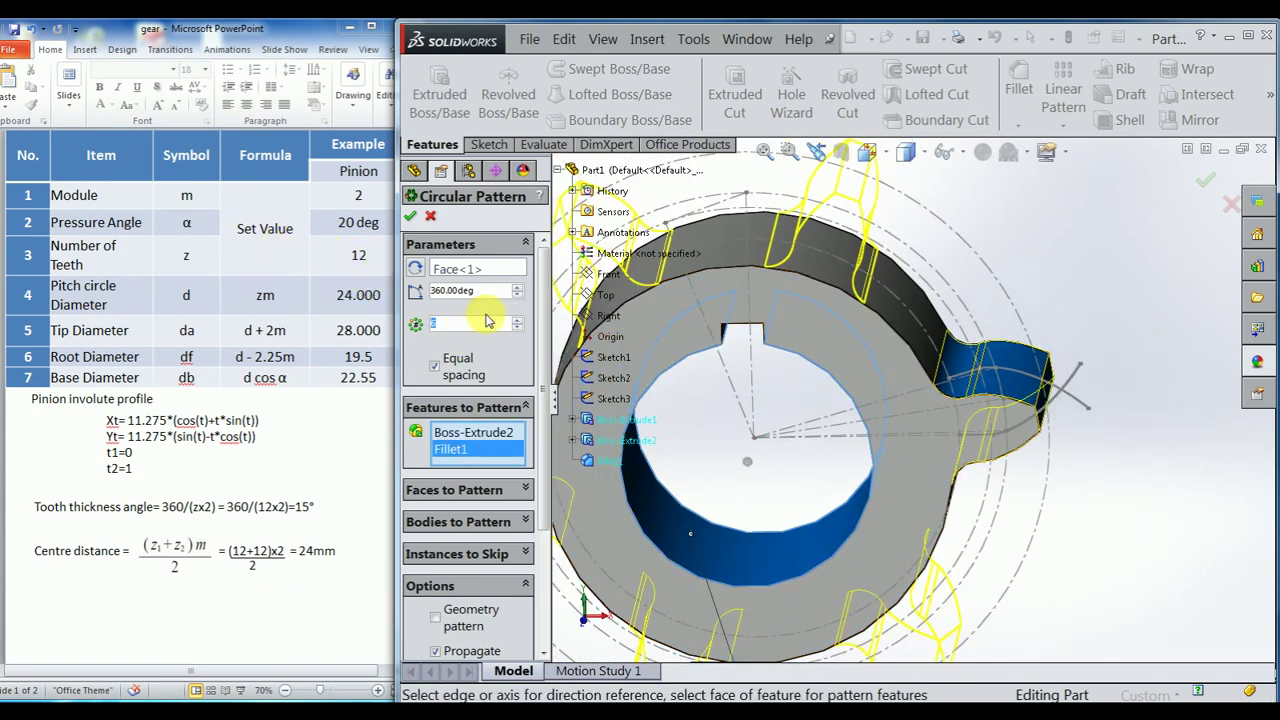
scroll(795, 404, up, 4)
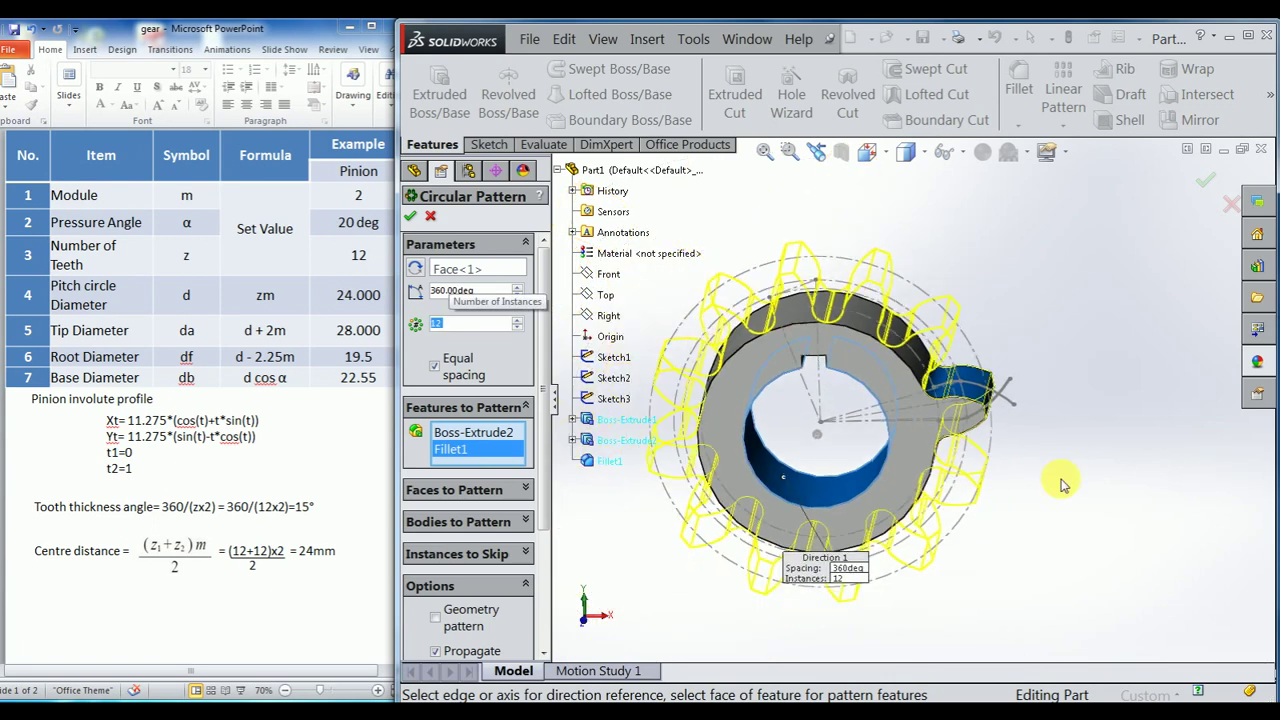
click(410, 216)
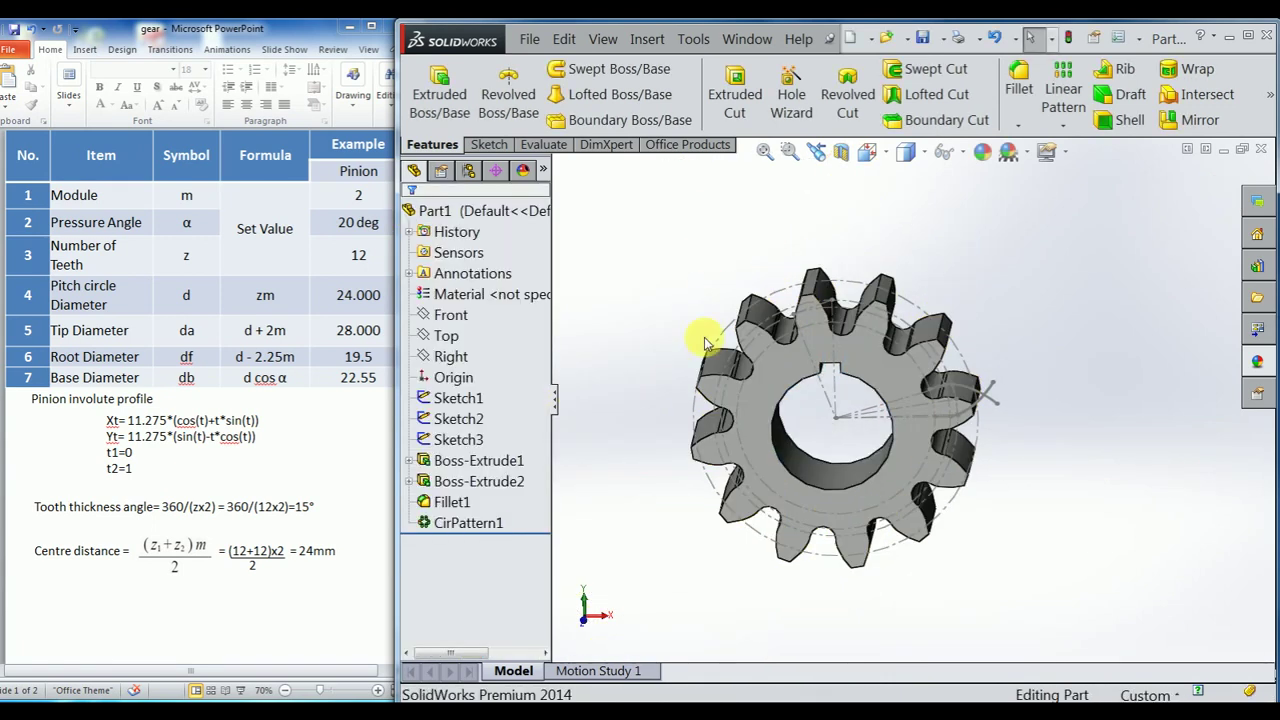
click(962, 155)
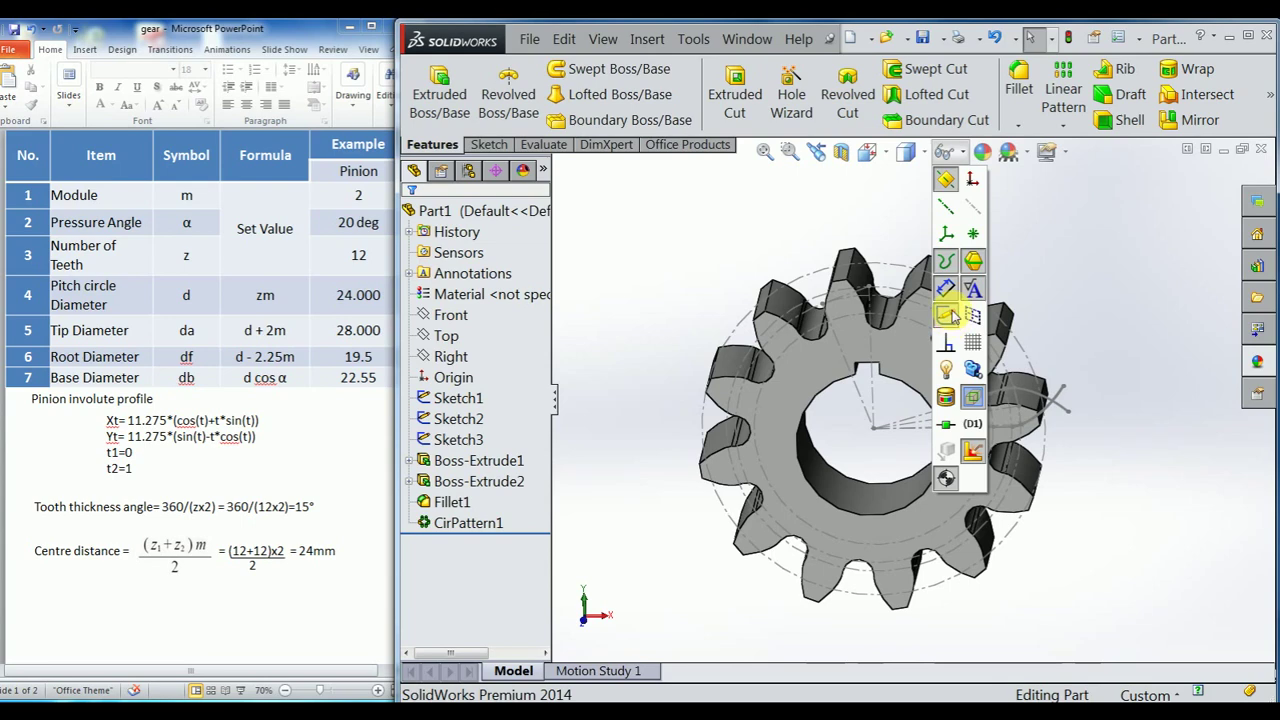
Hide the construction sketches and axes, then save the part as 'gear 12 2m'.
click(952, 316)
key(z)
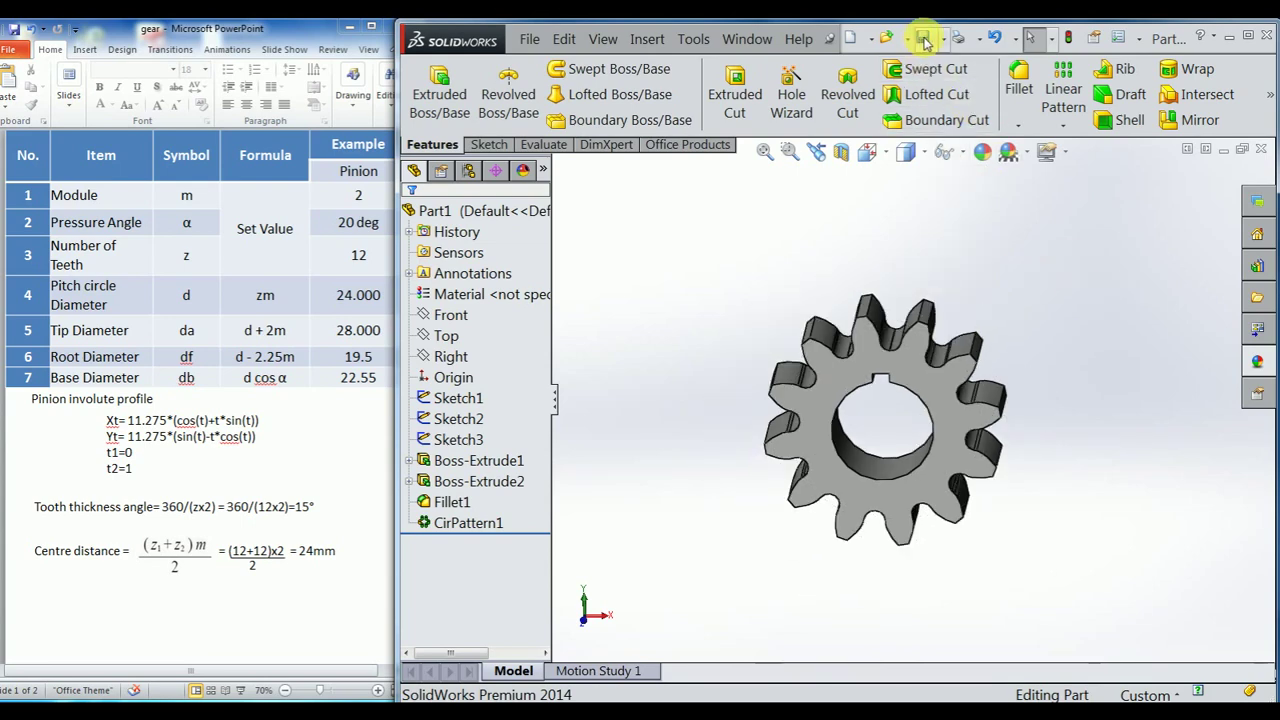
click(922, 38)
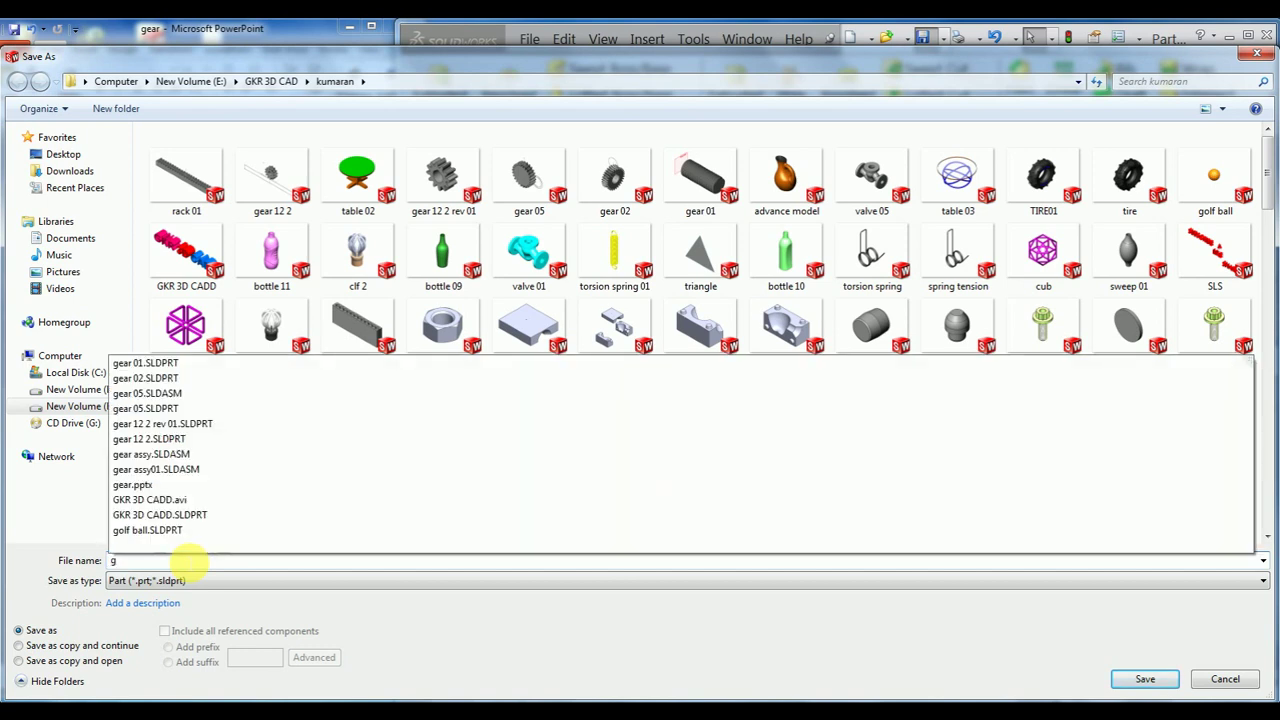
text(ear)
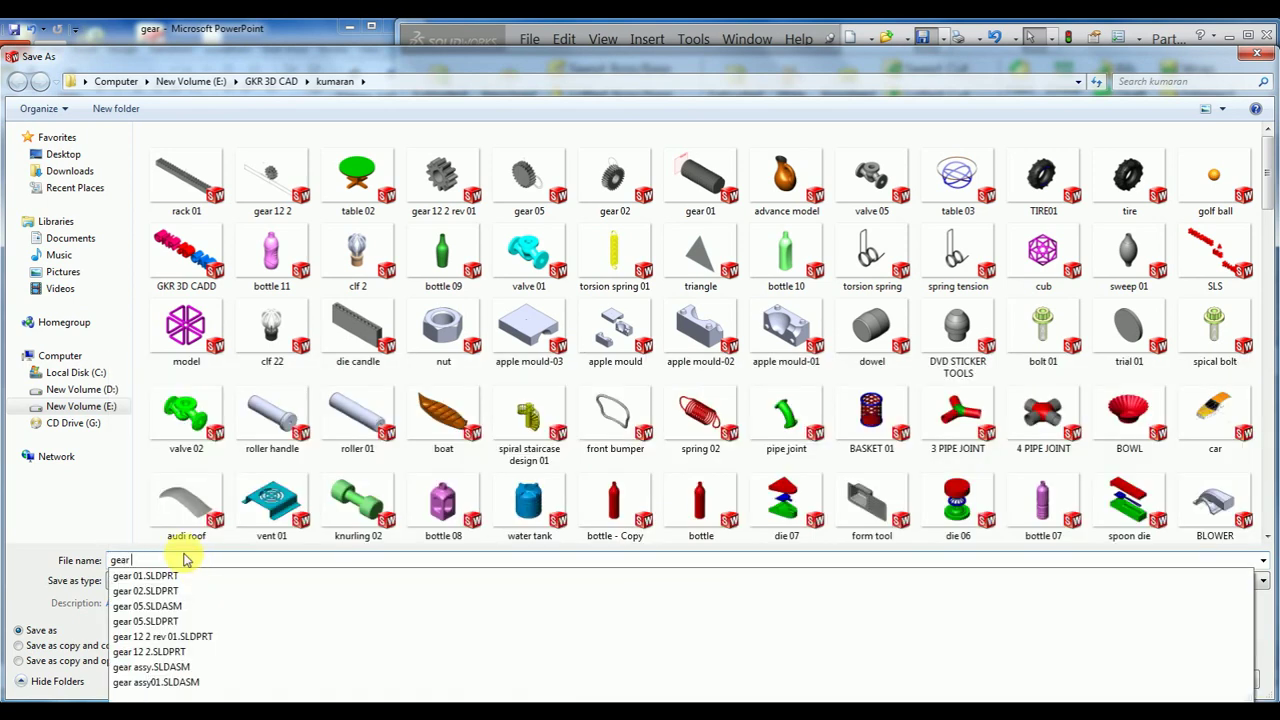
text( 10)
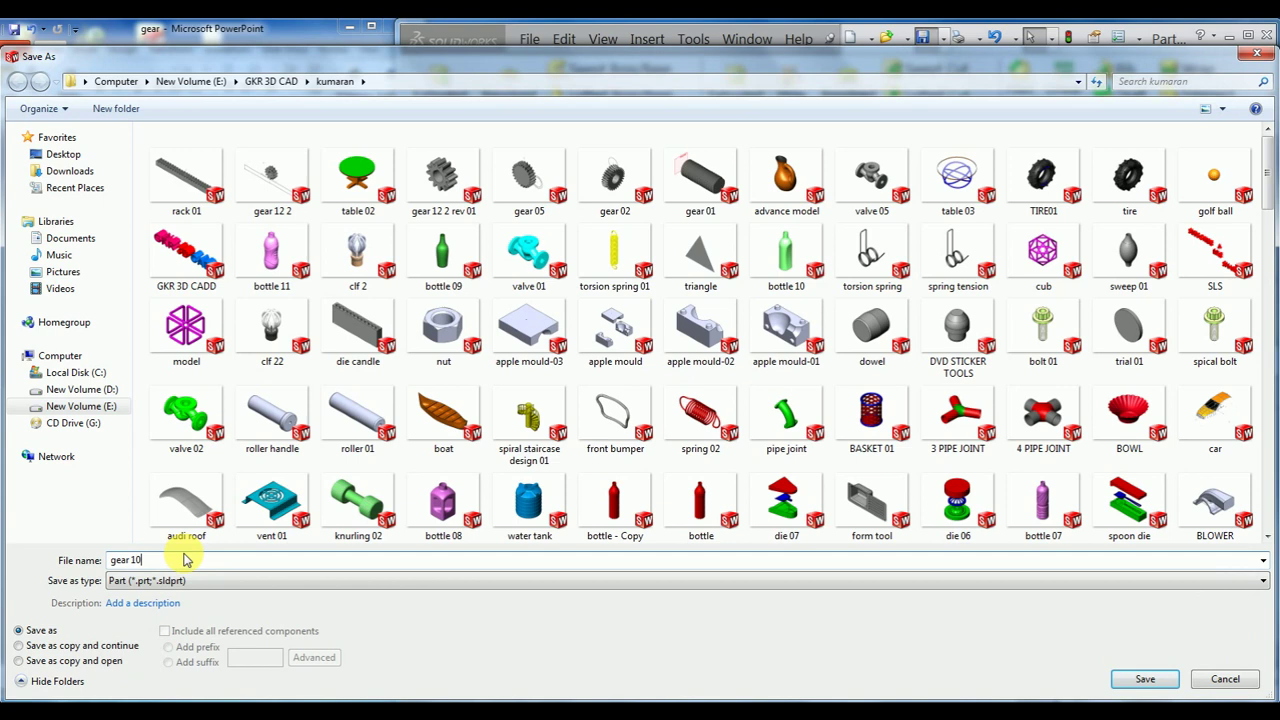
key(BackSpace)
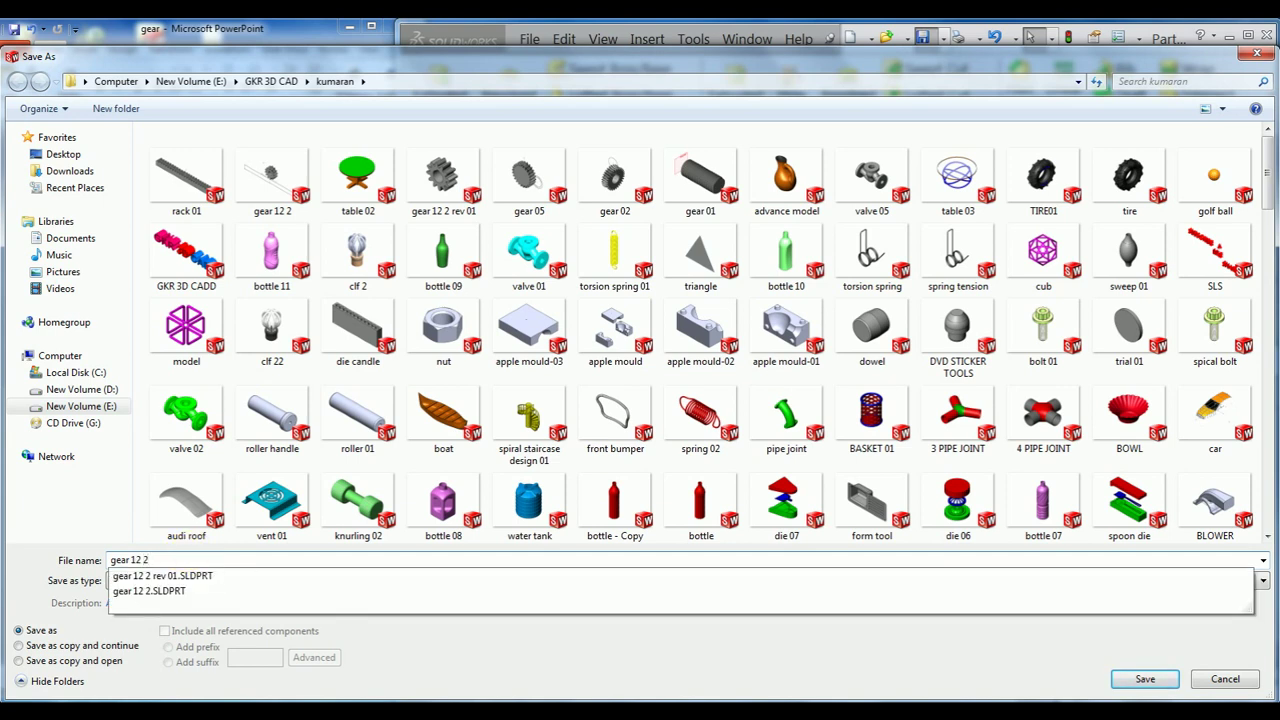
text(m)
key(Return)
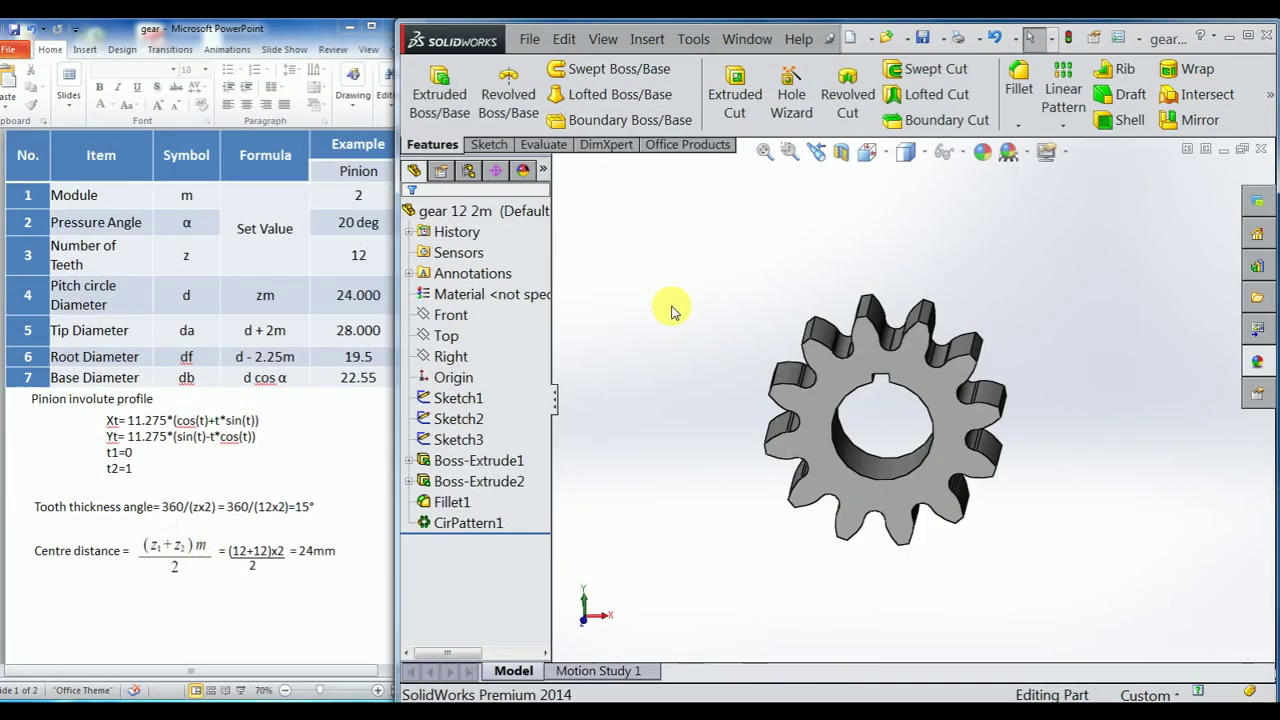
Create a new assembly document from the assembly template.
click(524, 46)
click(790, 87)
click(385, 185)
click(660, 560)
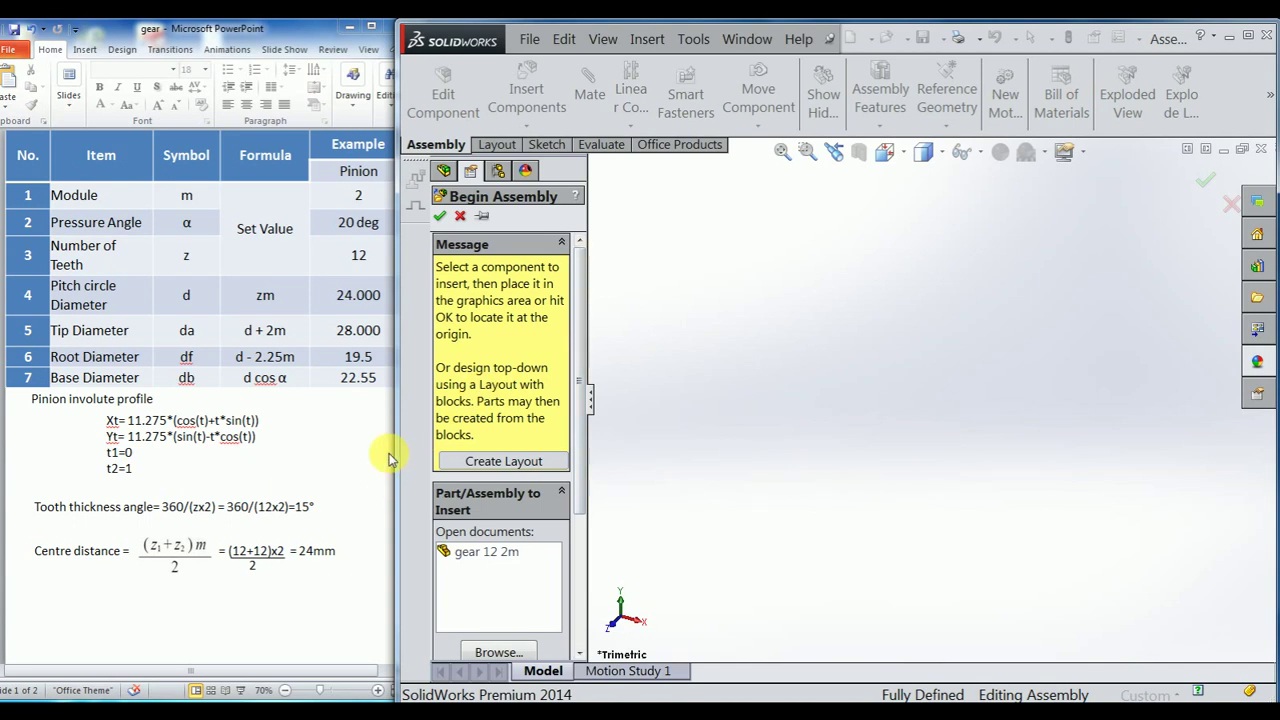
drag(404, 441, 348, 442)
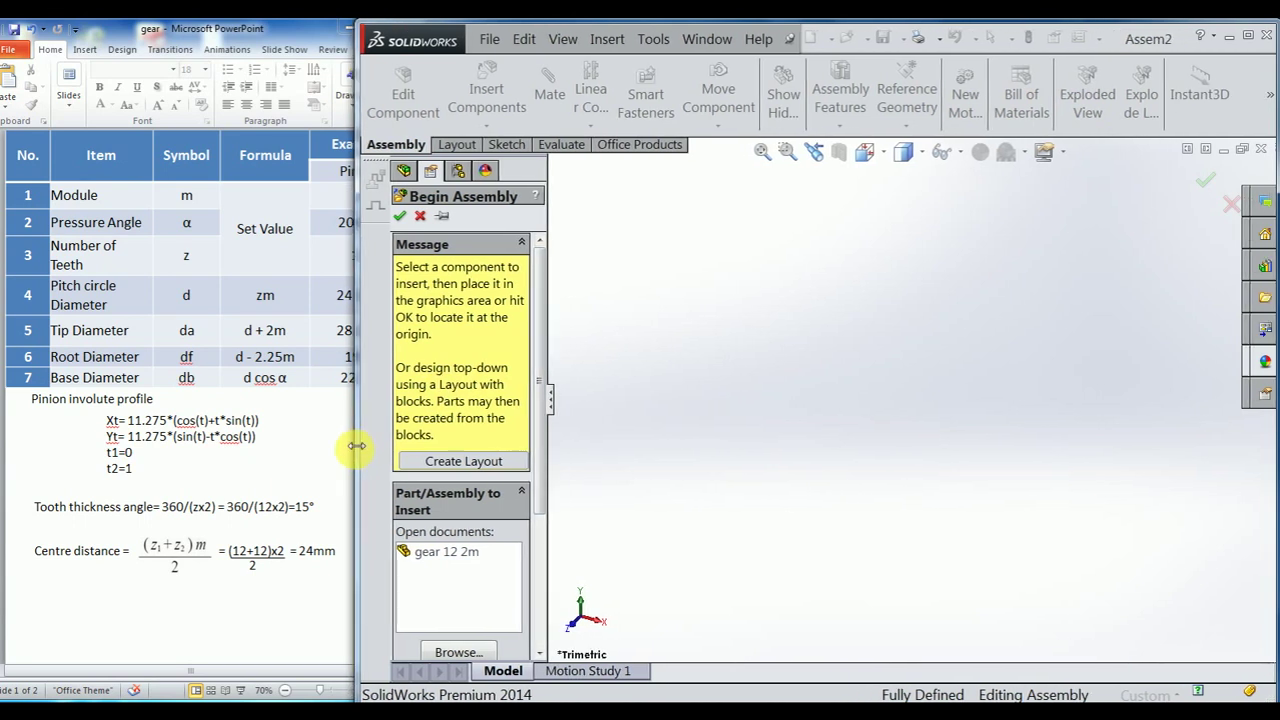
Place the gear 12 2m part in the assembly and switch it from fixed to Float.
click(452, 557)
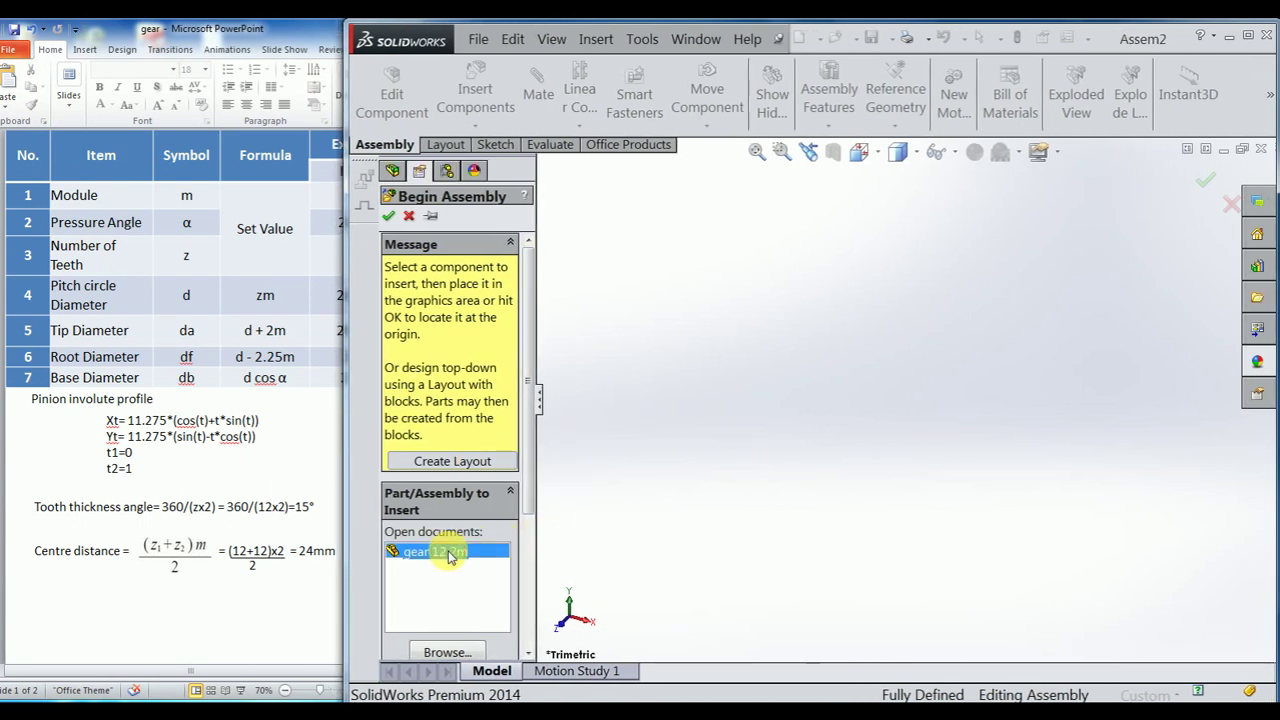
click(918, 458)
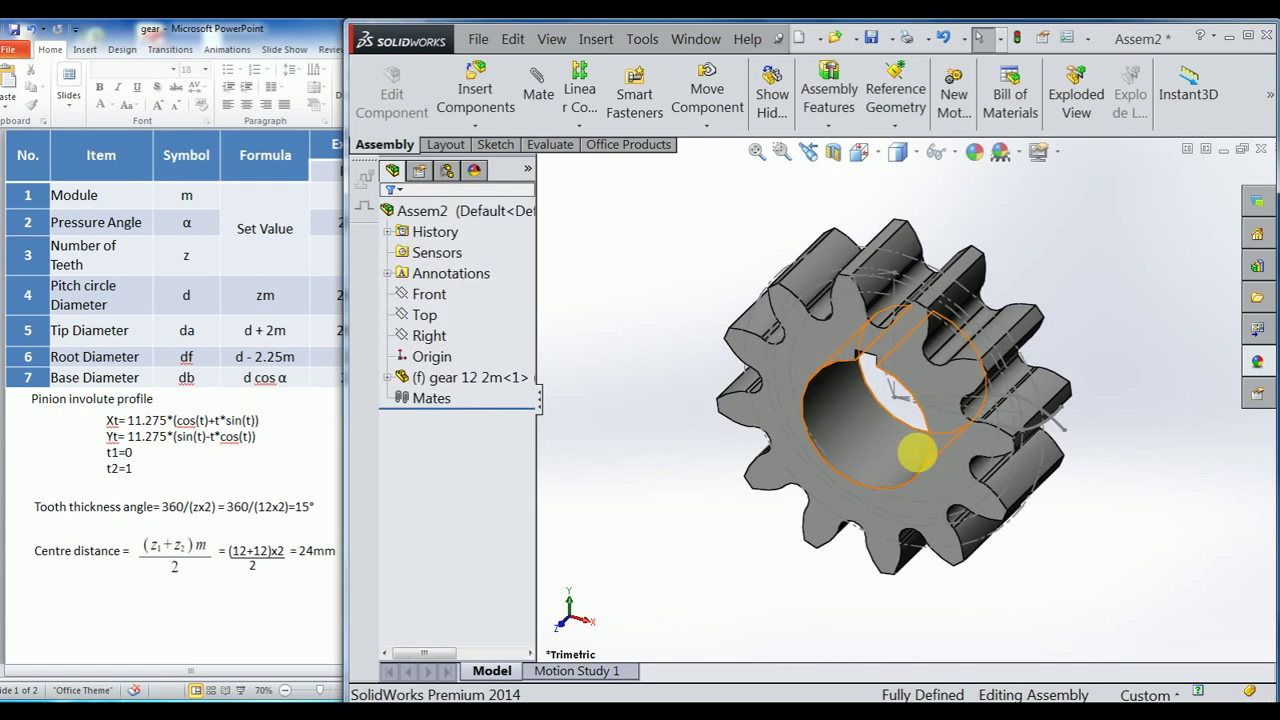
right_click(430, 377)
click(506, 437)
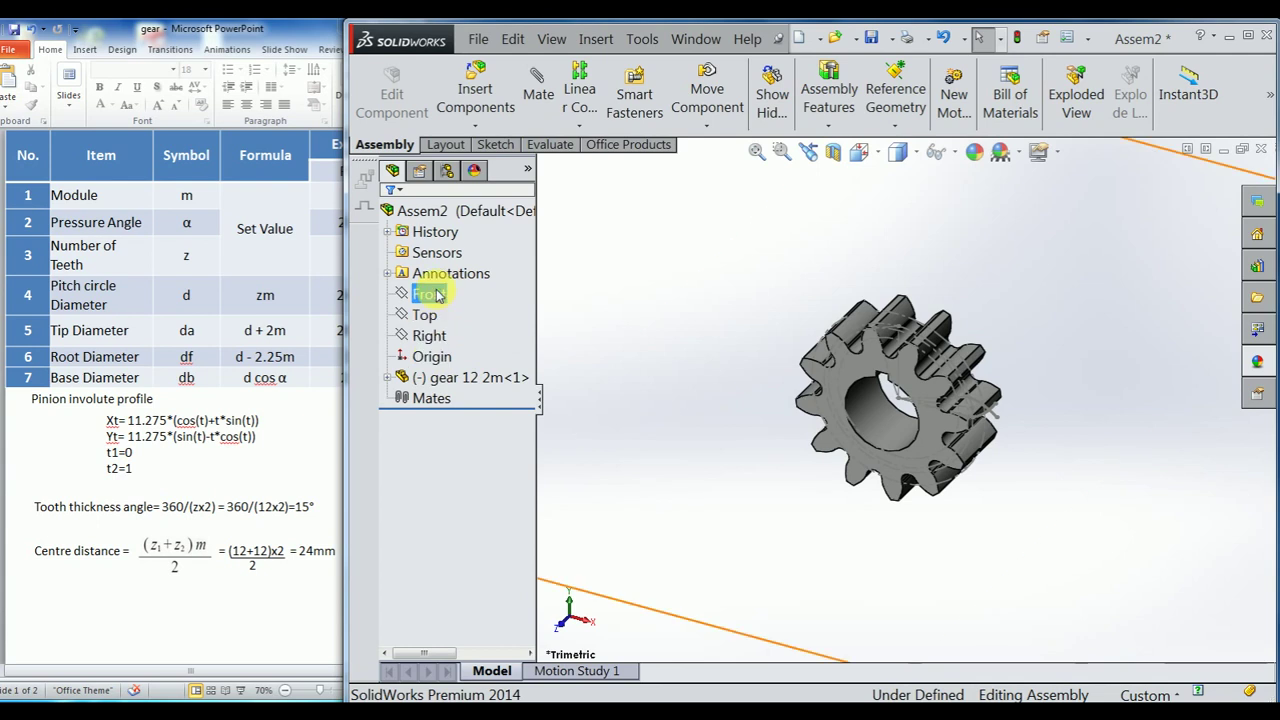
Mate the gear's face Coincident with the Front plane.
ctrl+click(820, 385)
click(538, 93)
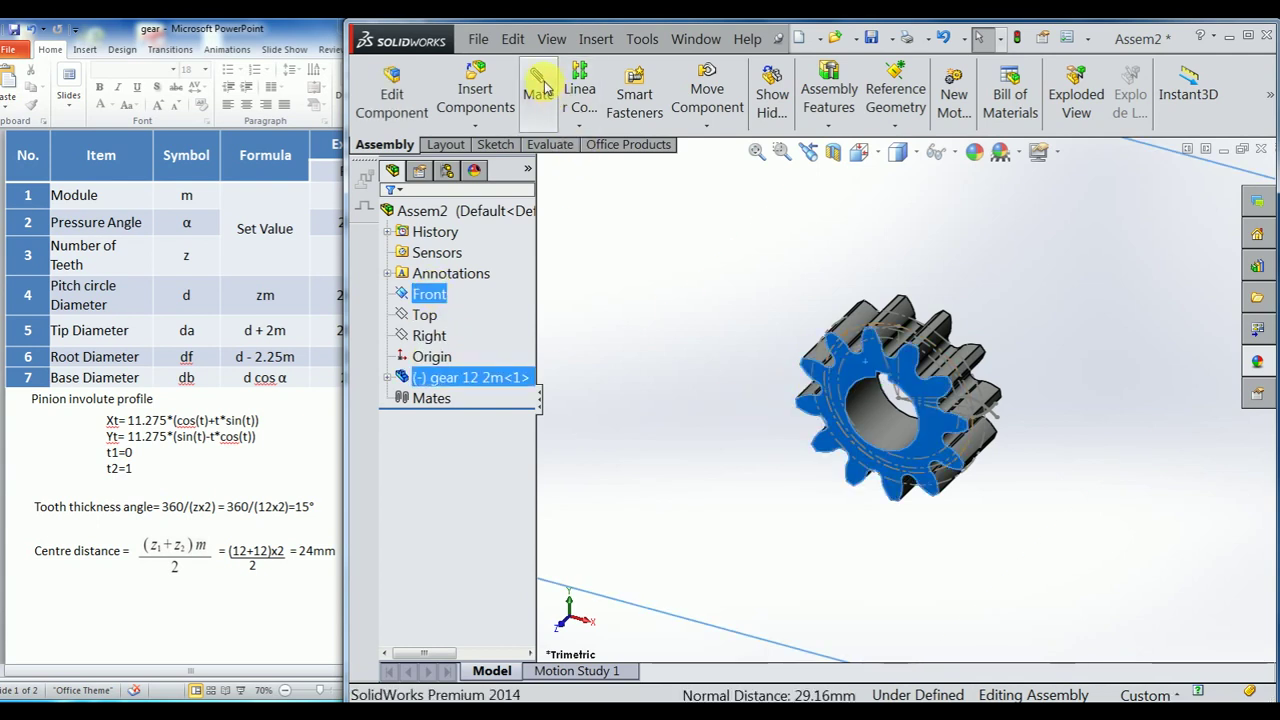
click(600, 252)
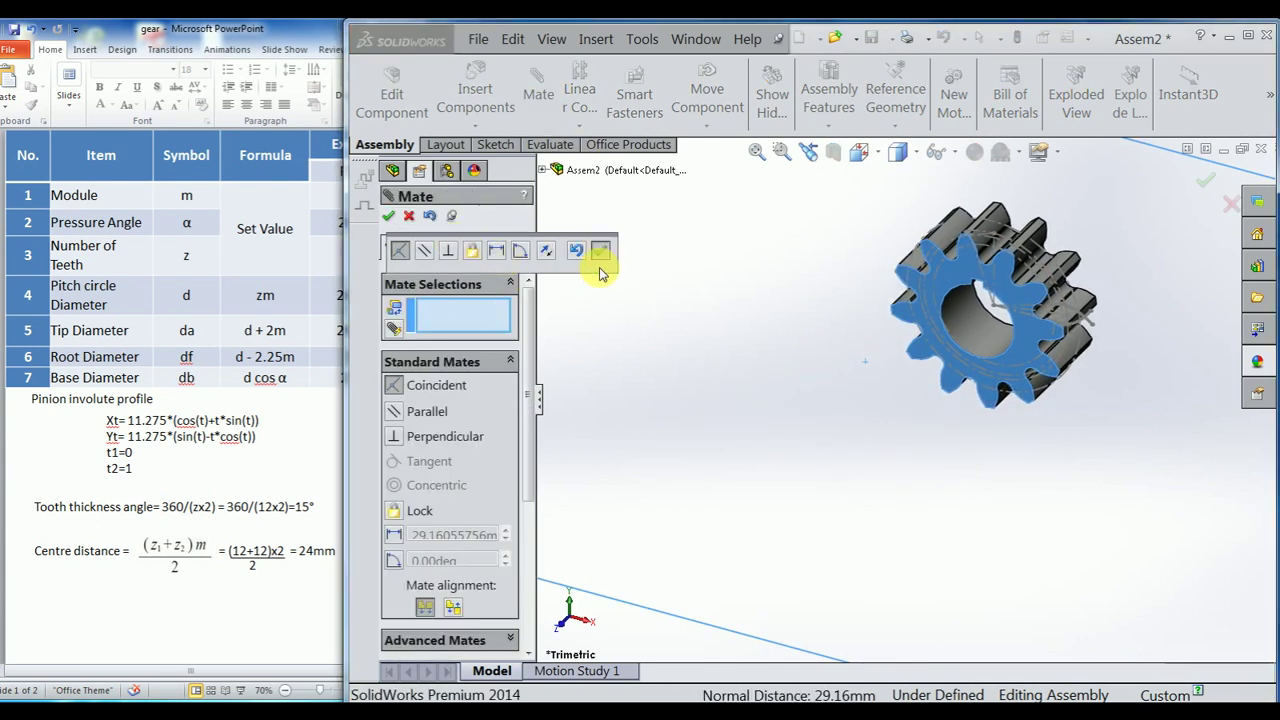
key(f)
click(410, 217)
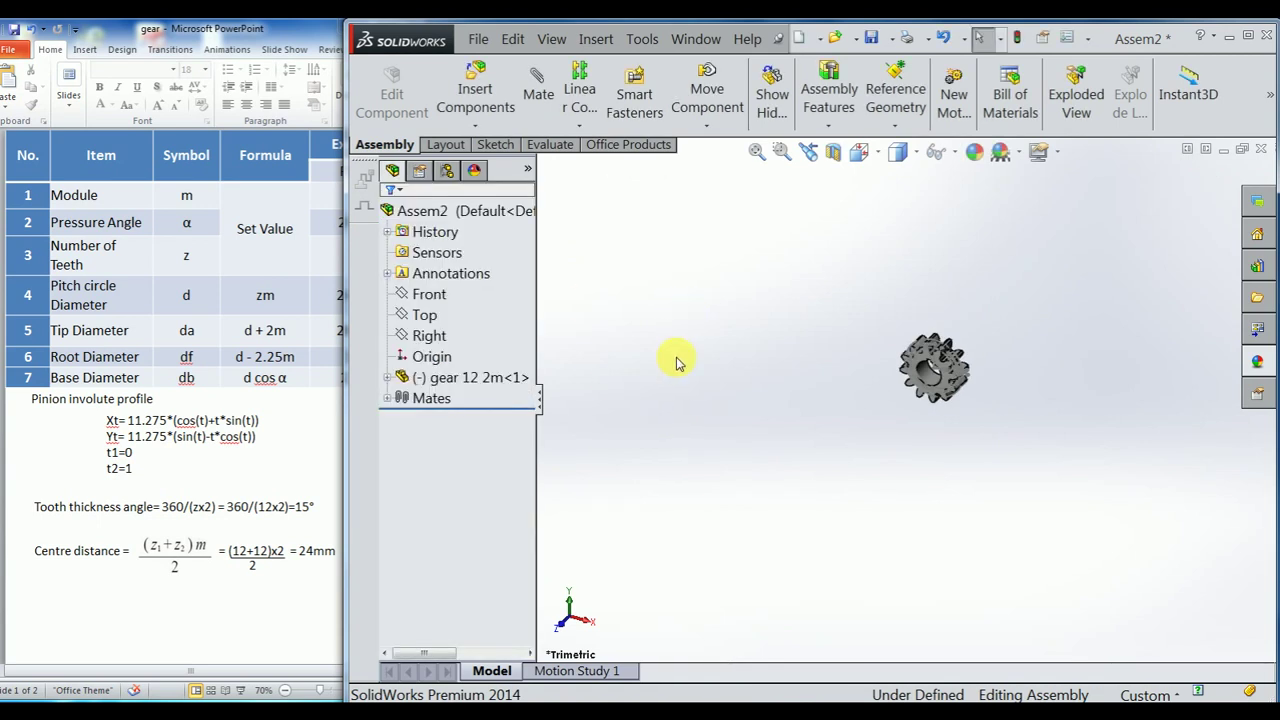
Select the Top and Right planes in the feature tree.
click(430, 296)
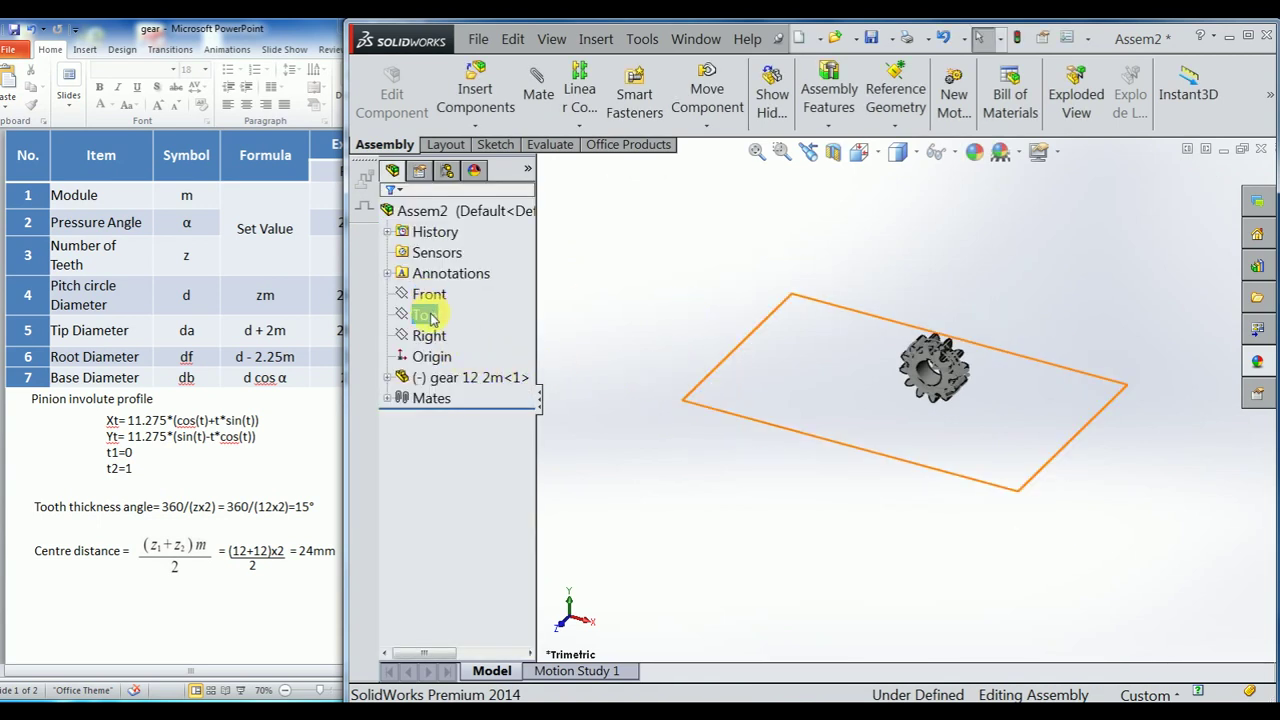
click(425, 315)
ctrl+click(430, 336)
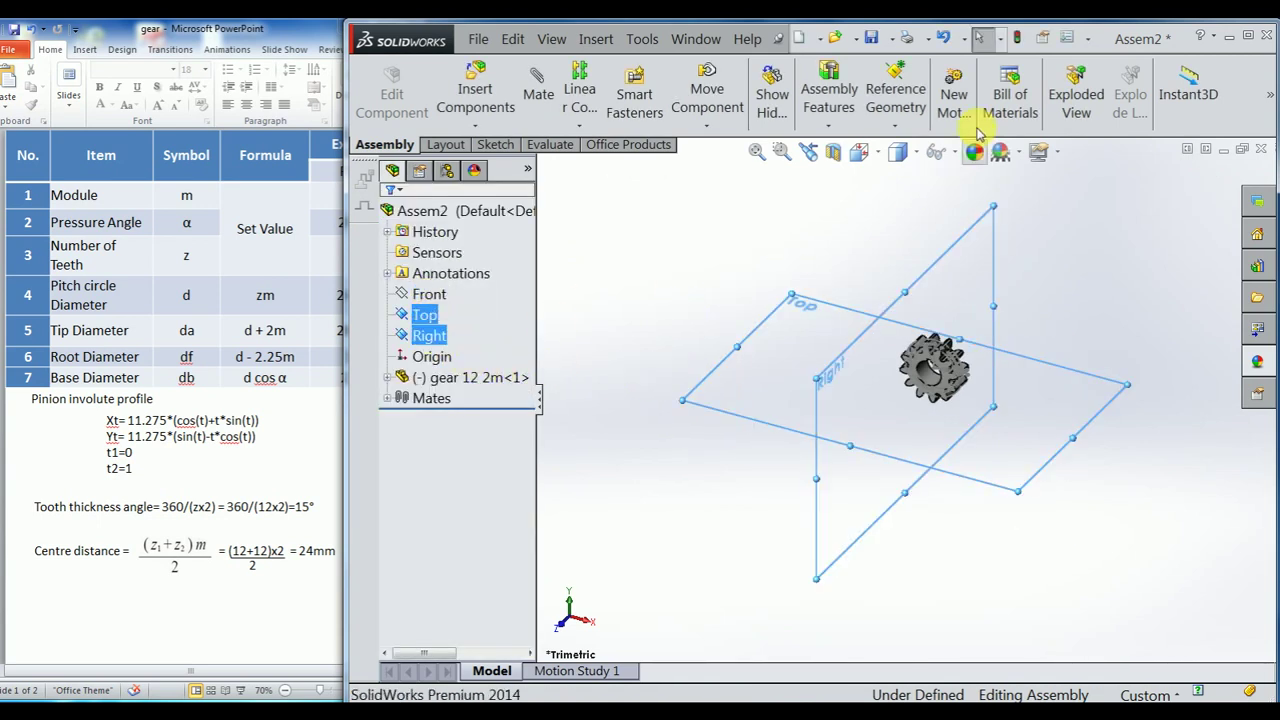
Create Axis1 from the Top and Right planes and show reference axes.
click(896, 126)
click(904, 171)
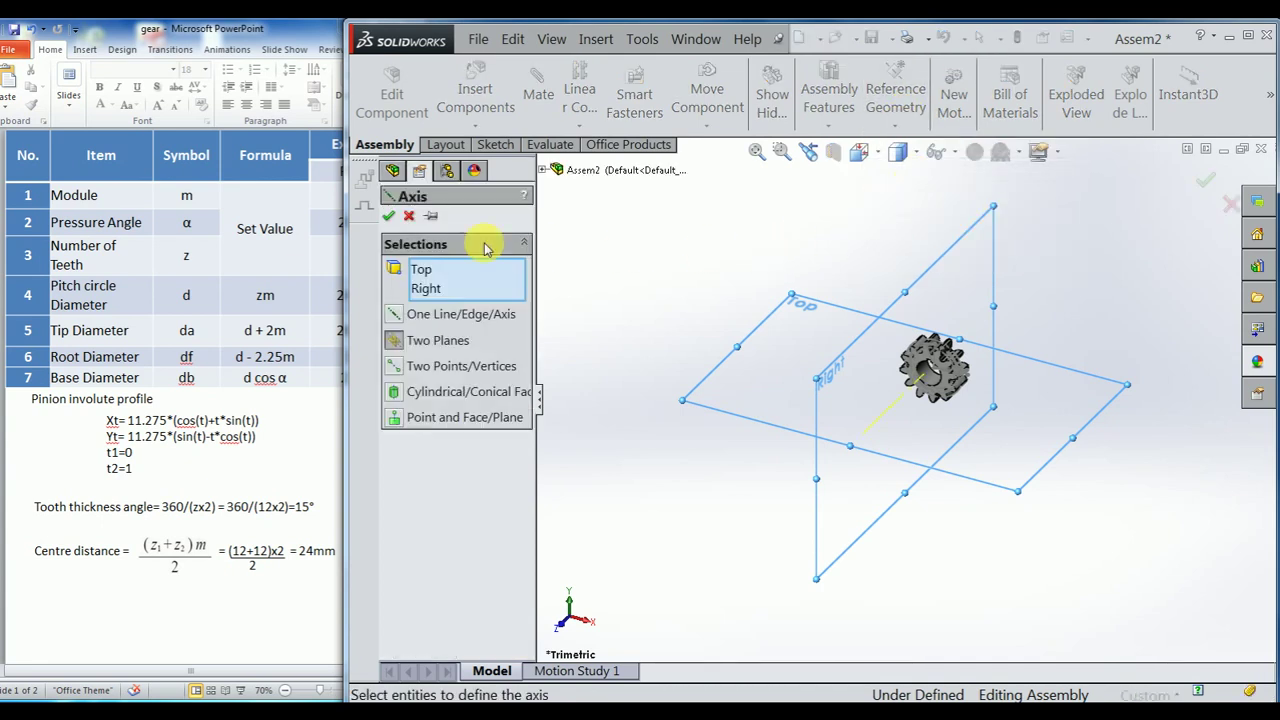
click(388, 216)
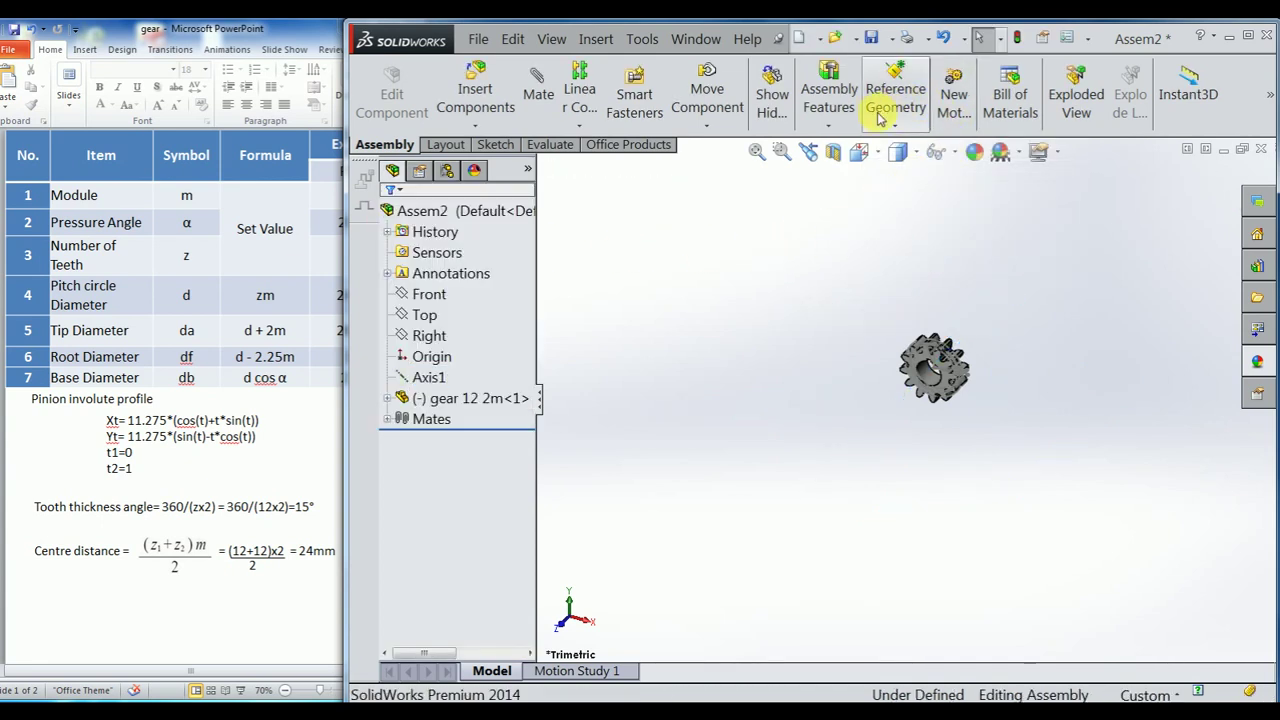
key(f)
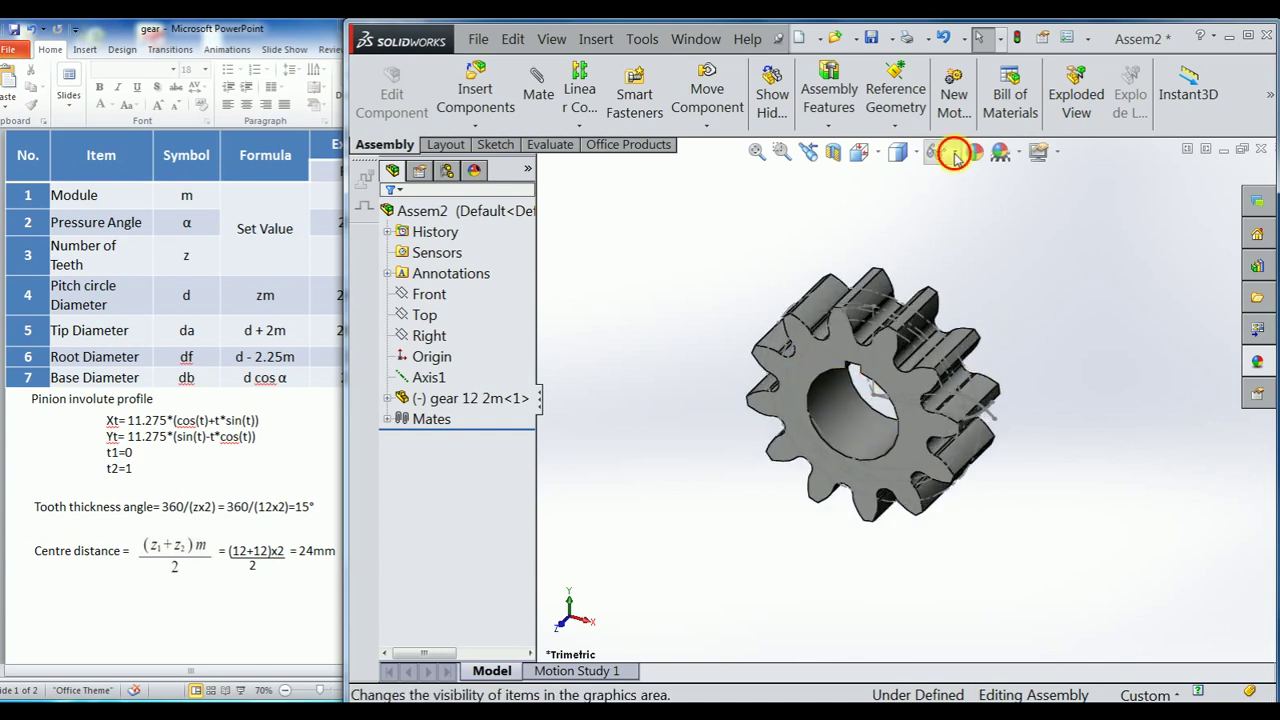
click(953, 152)
click(776, 218)
Mate Axis1 with the gear's bore face to center the gear on it.
click(425, 376)
scroll(875, 392, down, 3)
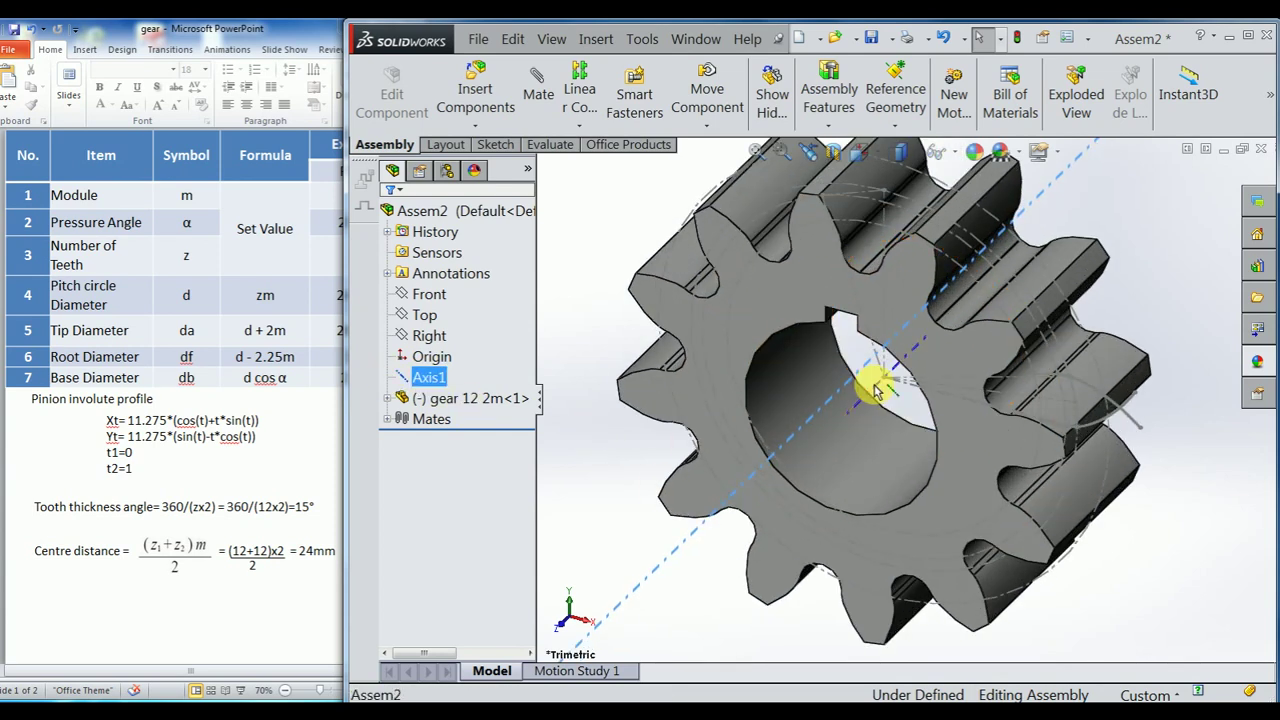
ctrl+click(875, 392)
click(538, 82)
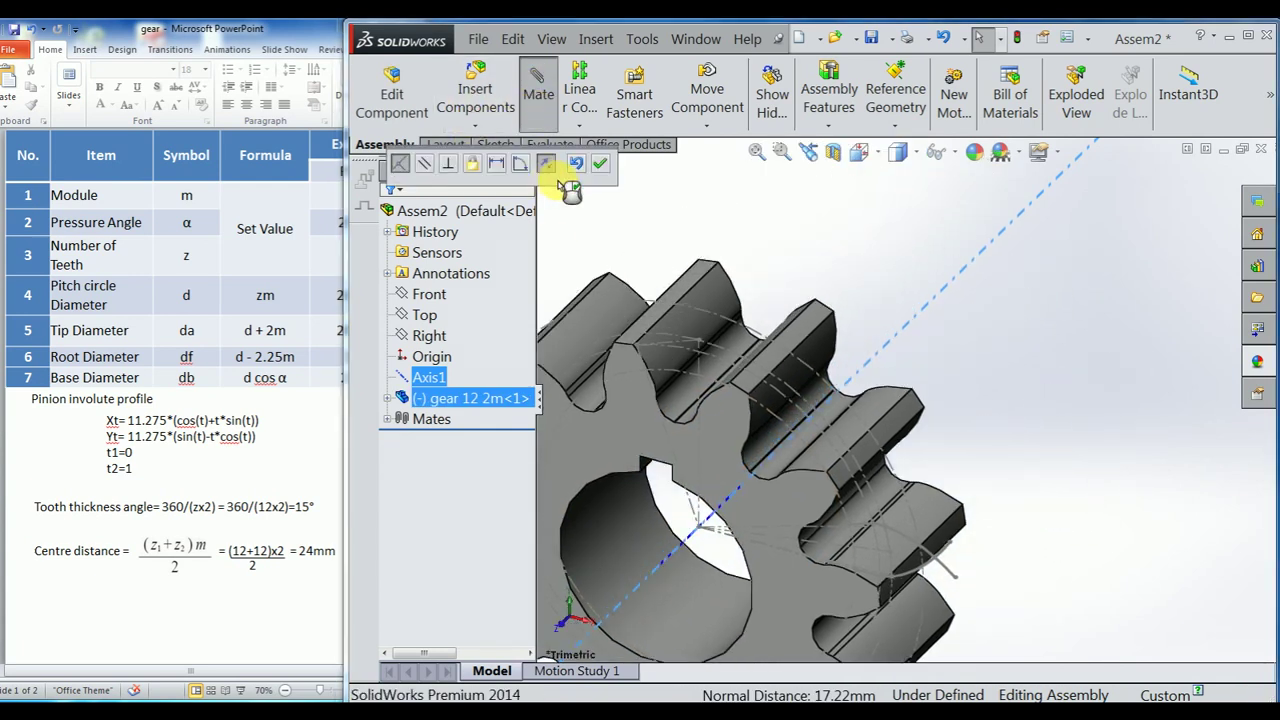
click(601, 168)
scroll(1062, 358, up, 3)
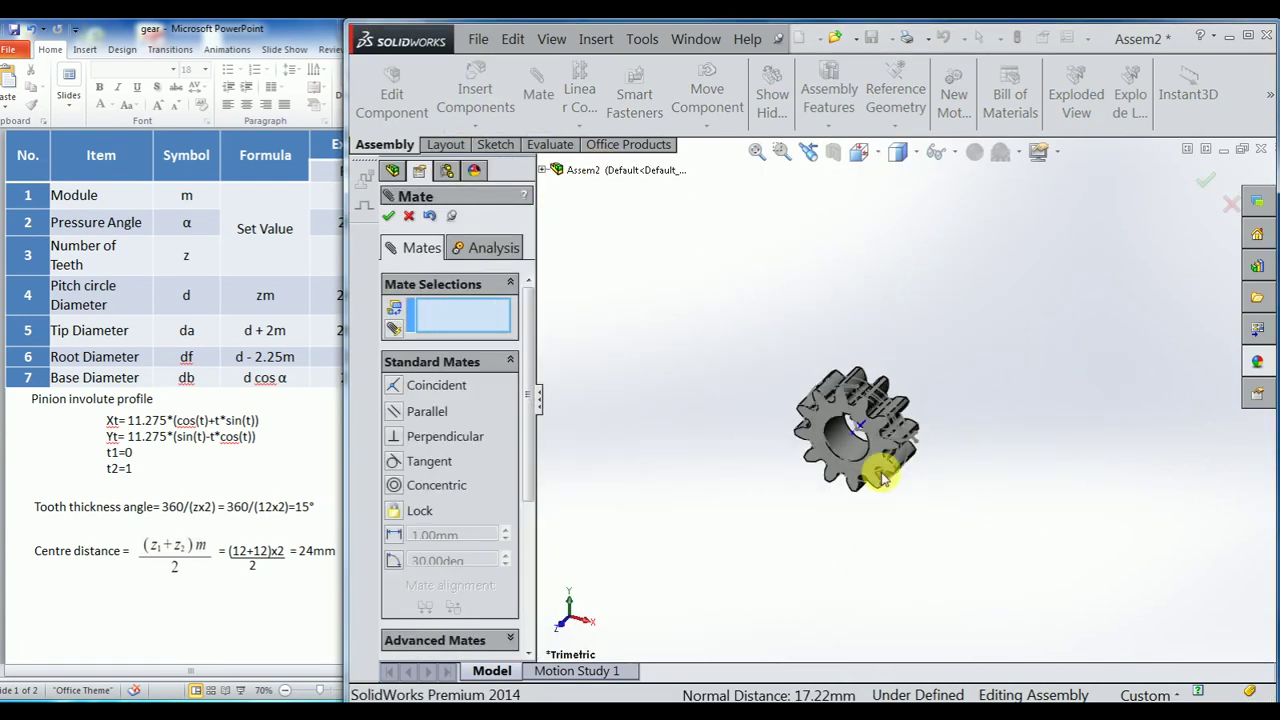
click(390, 216)
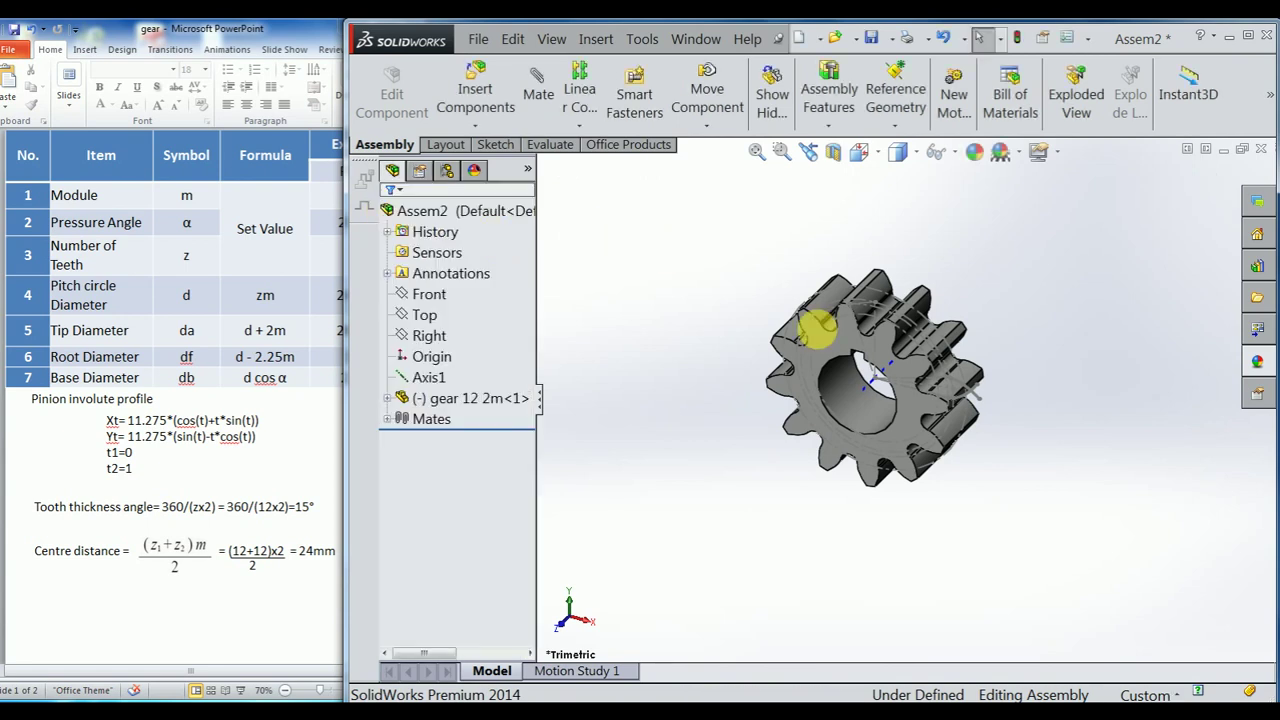
Select the first gear component in the tree.
scroll(814, 320, down, 3)
click(930, 372)
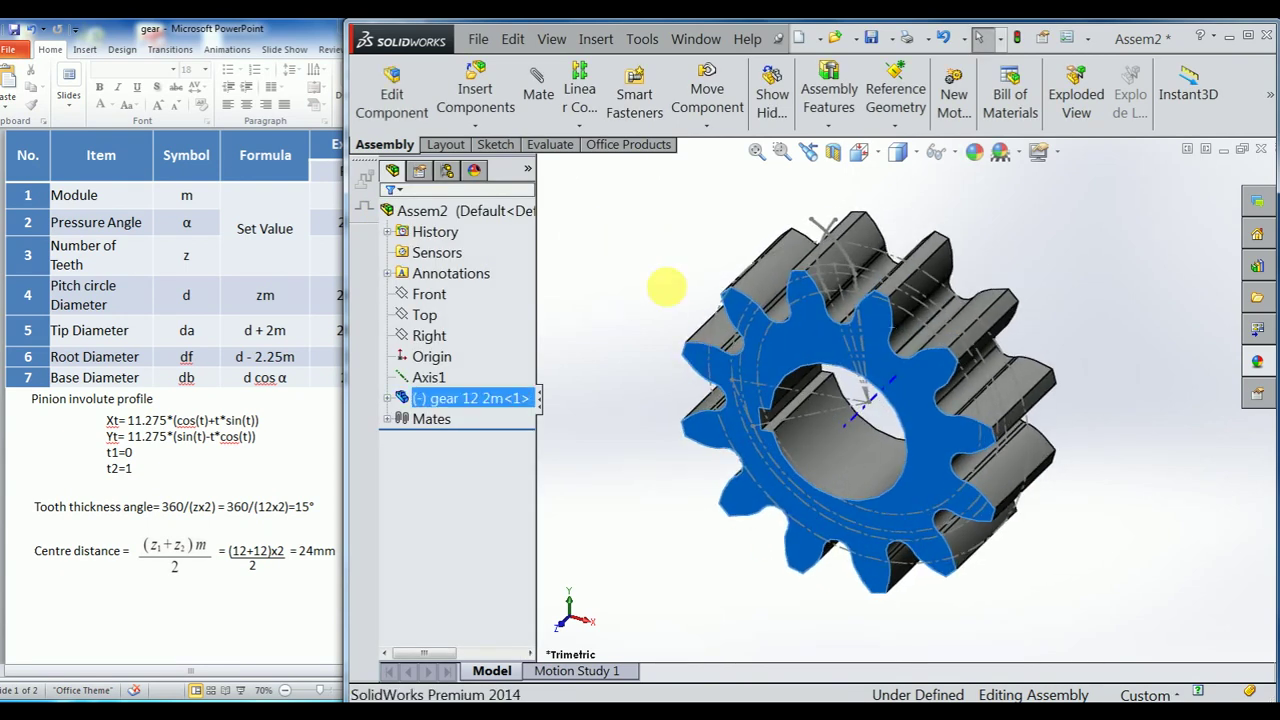
click(651, 246)
scroll(700, 255, up, 2)
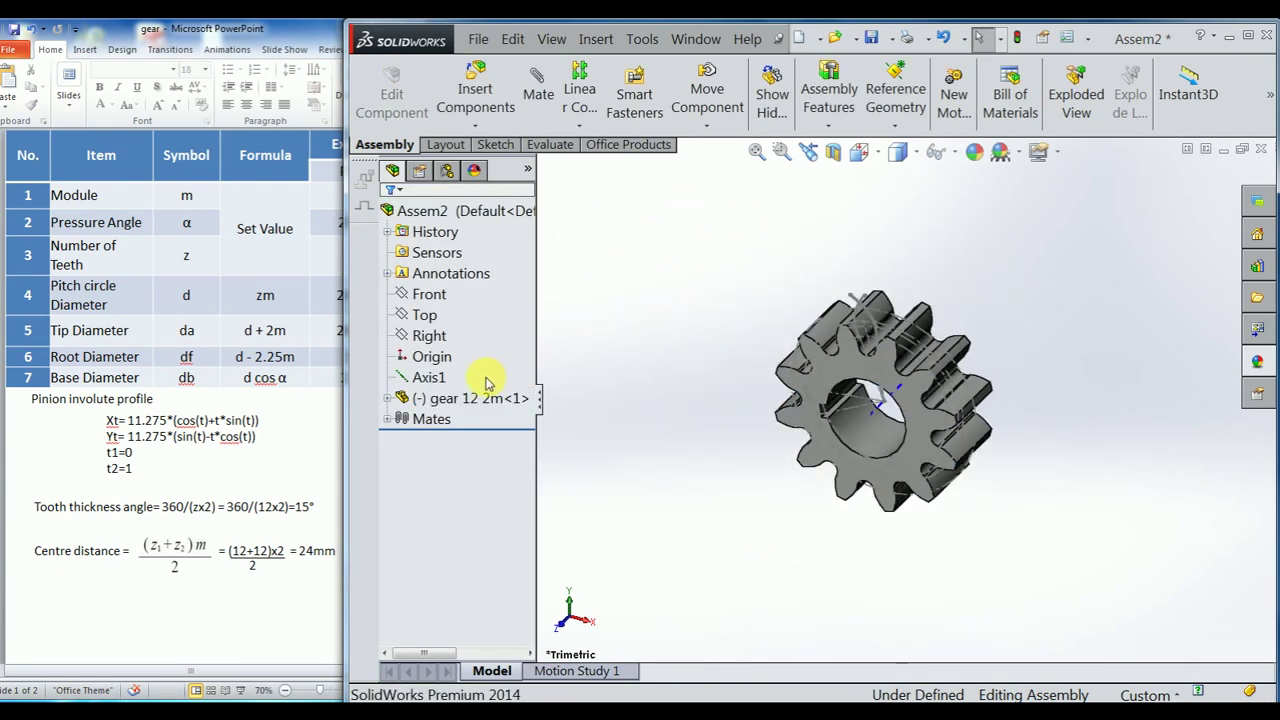
click(461, 400)
click(543, 186)
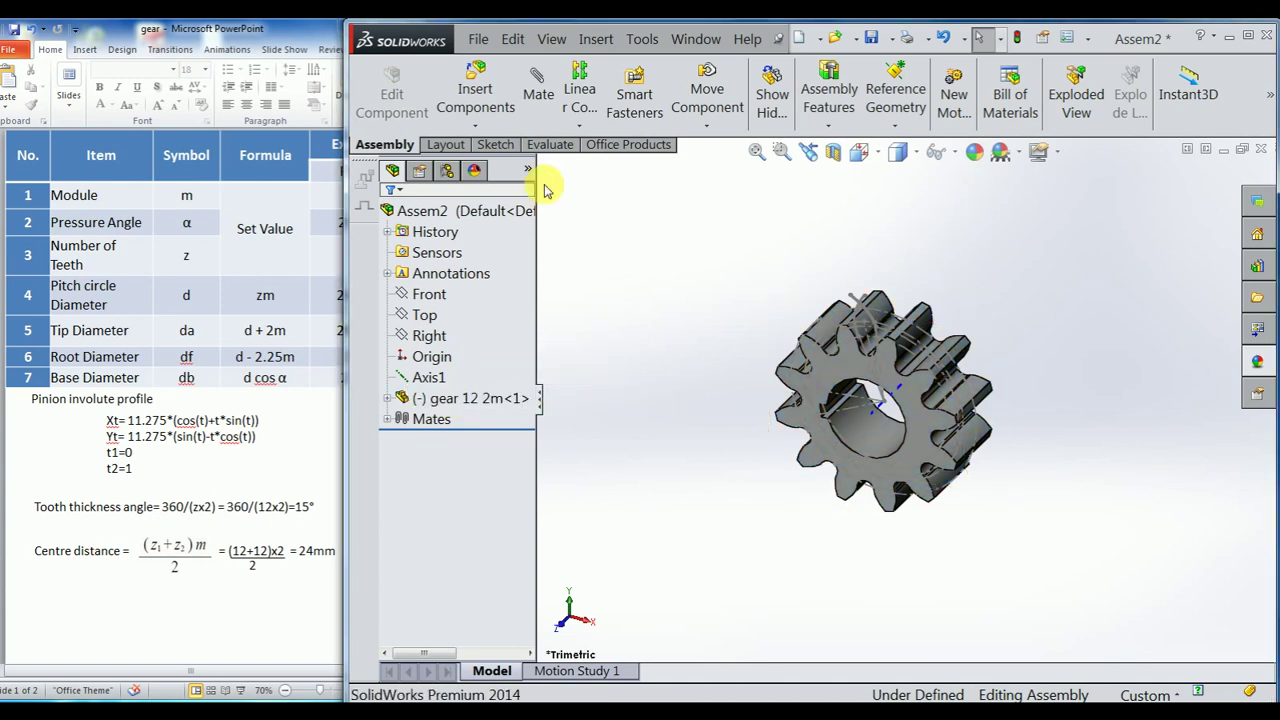
Insert a second gear 12 2m to the right of the first and fit both in view.
click(475, 88)
click(445, 561)
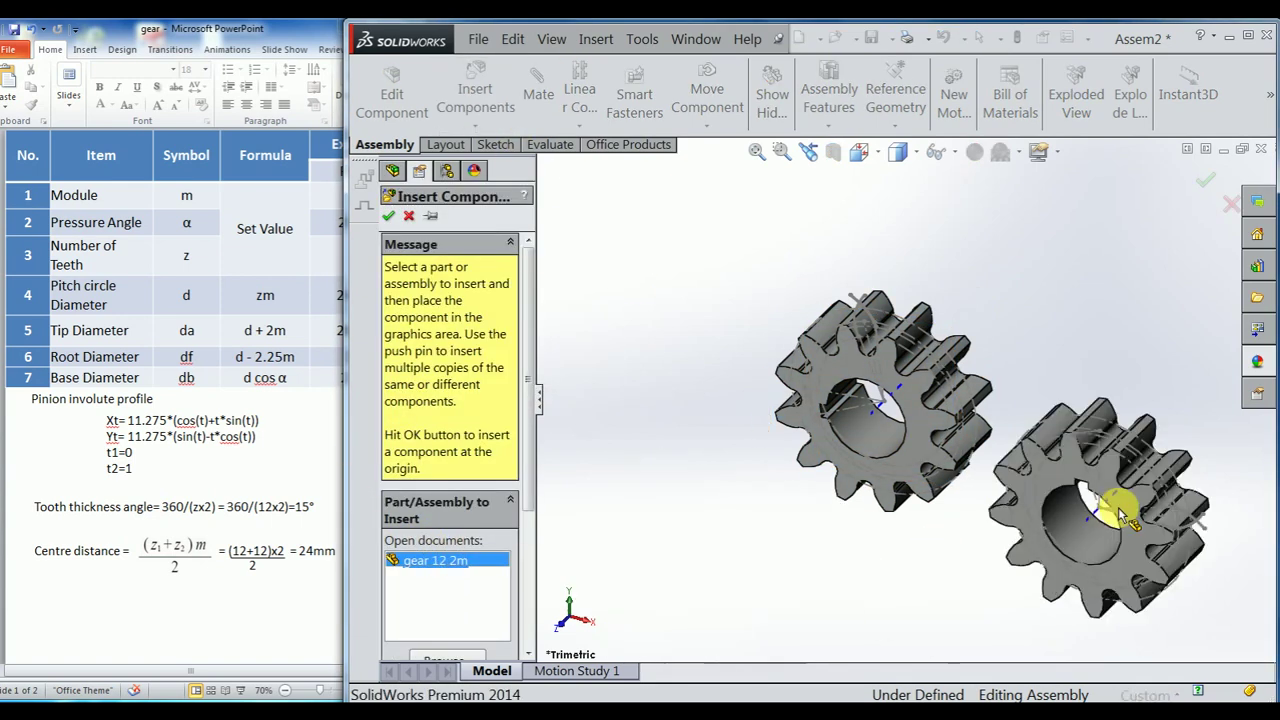
click(1167, 506)
scroll(1167, 506, down, 2)
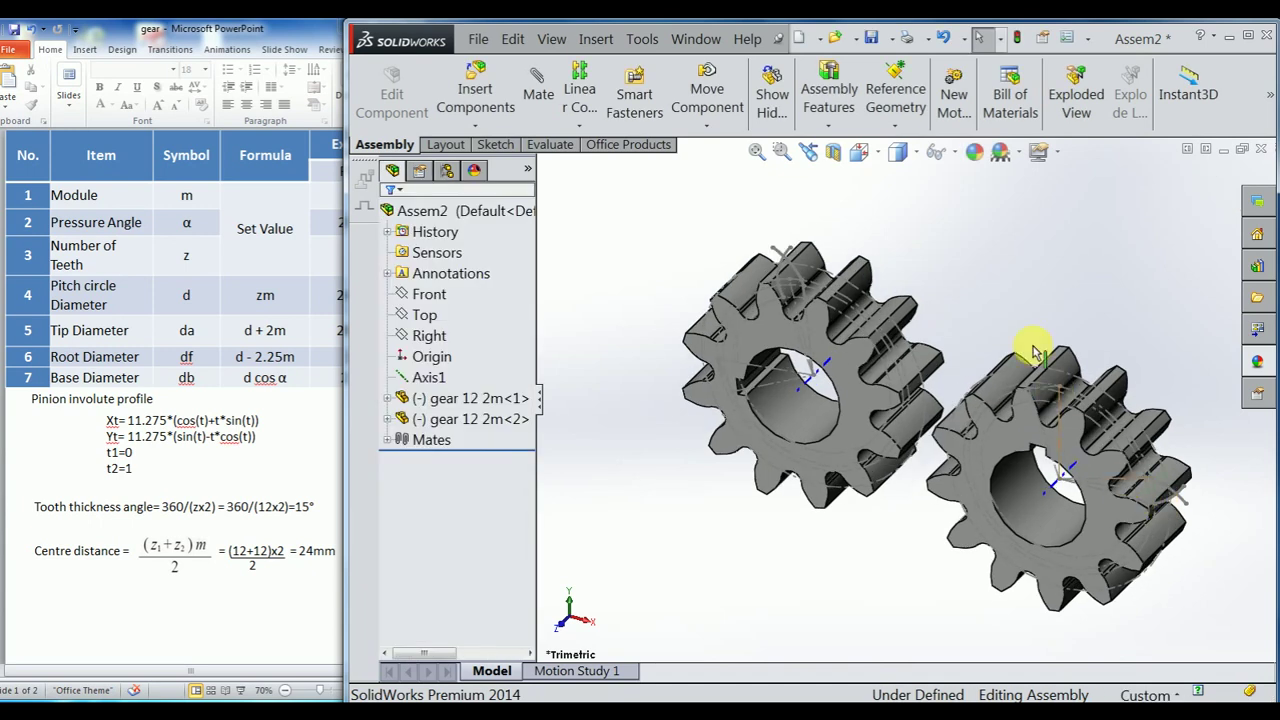
key(f)
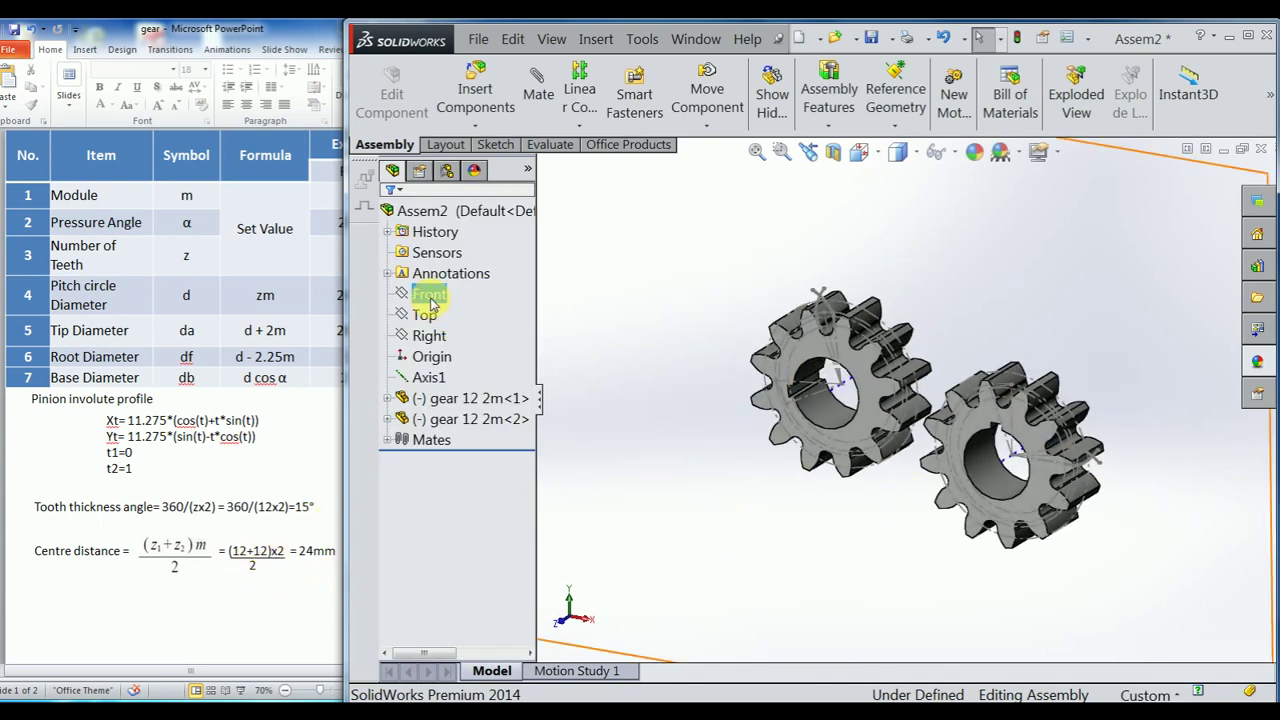
Create PLANE1 offset 24 mm from the Right plane.
click(429, 335)
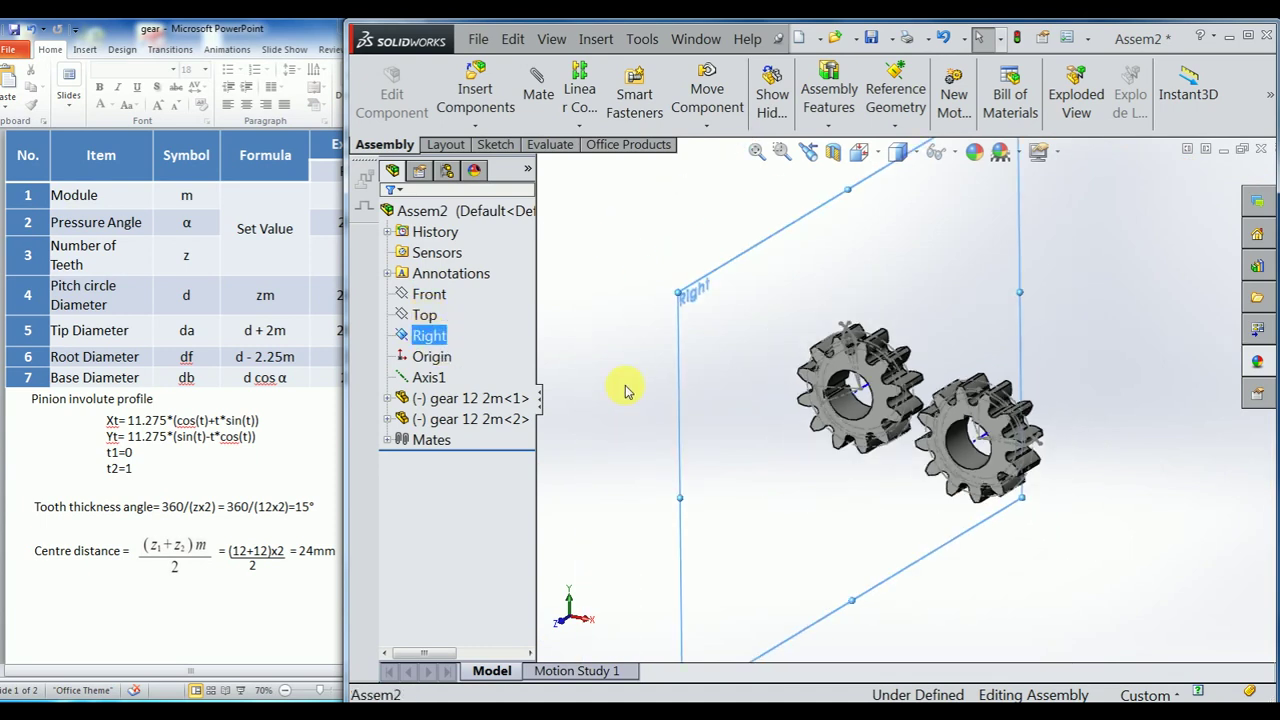
click(890, 130)
click(905, 150)
double_click(460, 416)
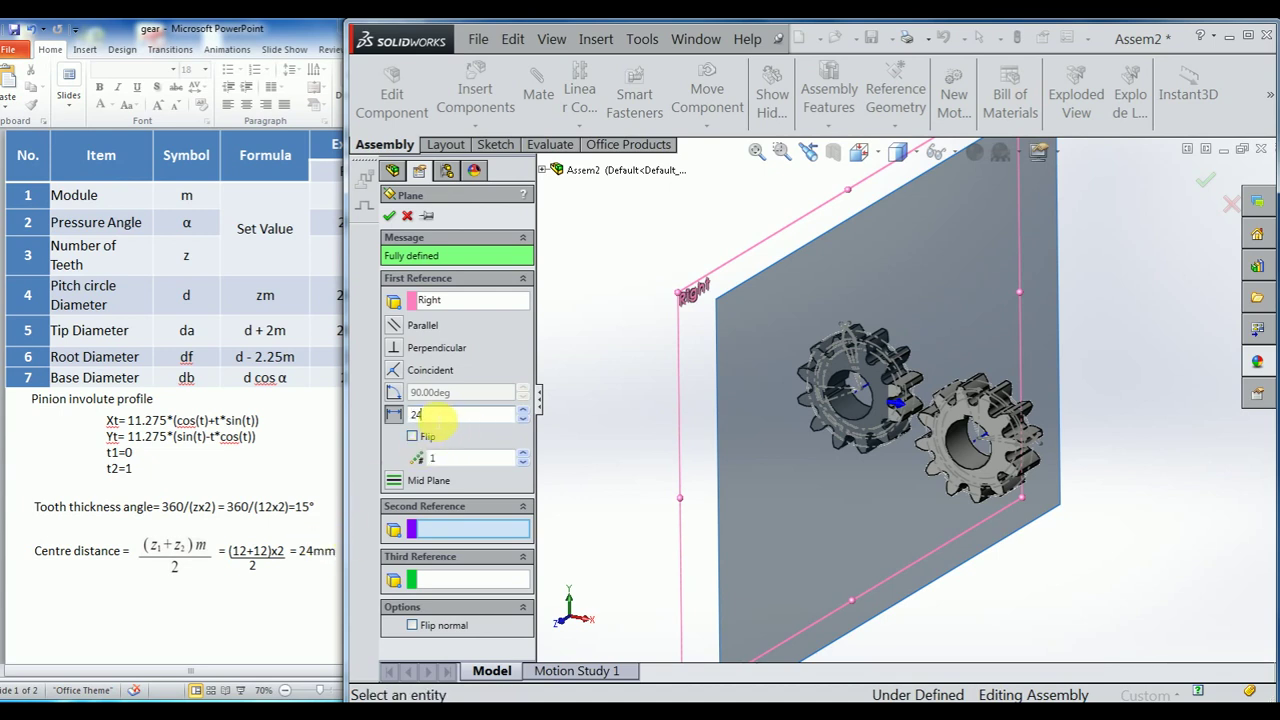
key(Return)
click(390, 216)
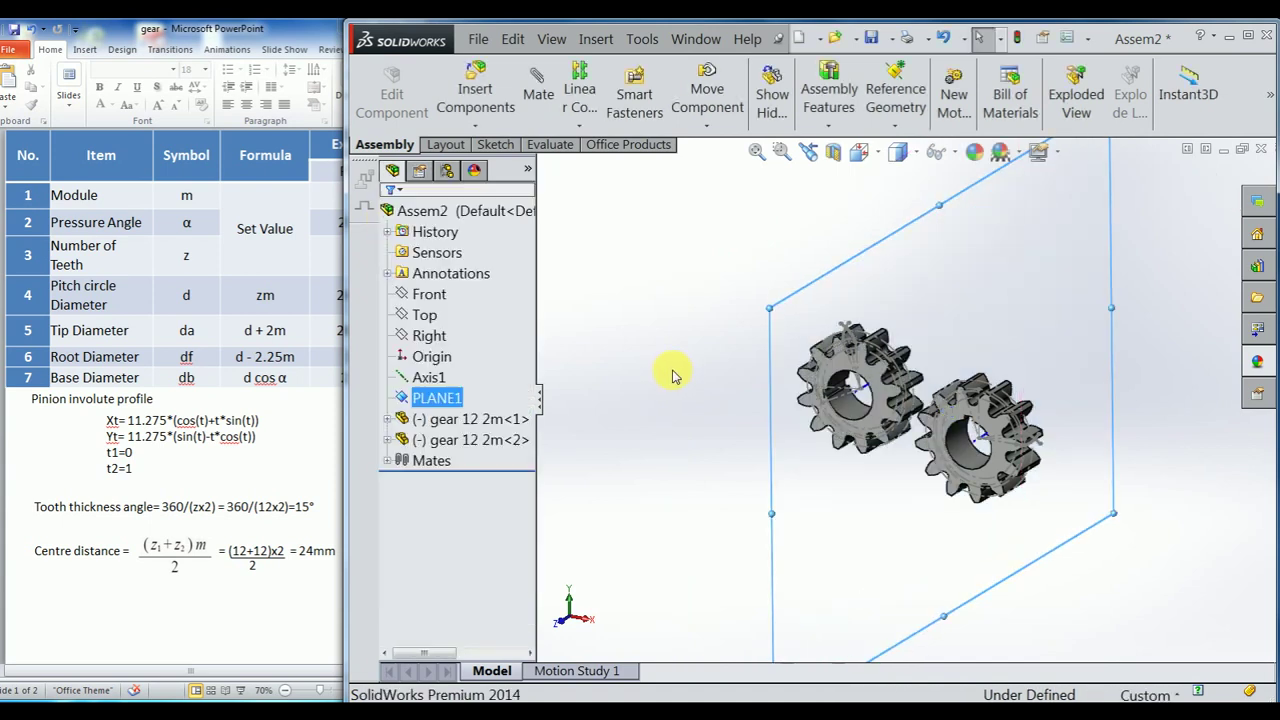
Create Axis2 where PLANE1 meets the Top plane and show the axes.
click(432, 398)
mouse_move(686, 486)
middle_down()
mouse_move(737, 466)
mouse_move(674, 466)
middle_up()
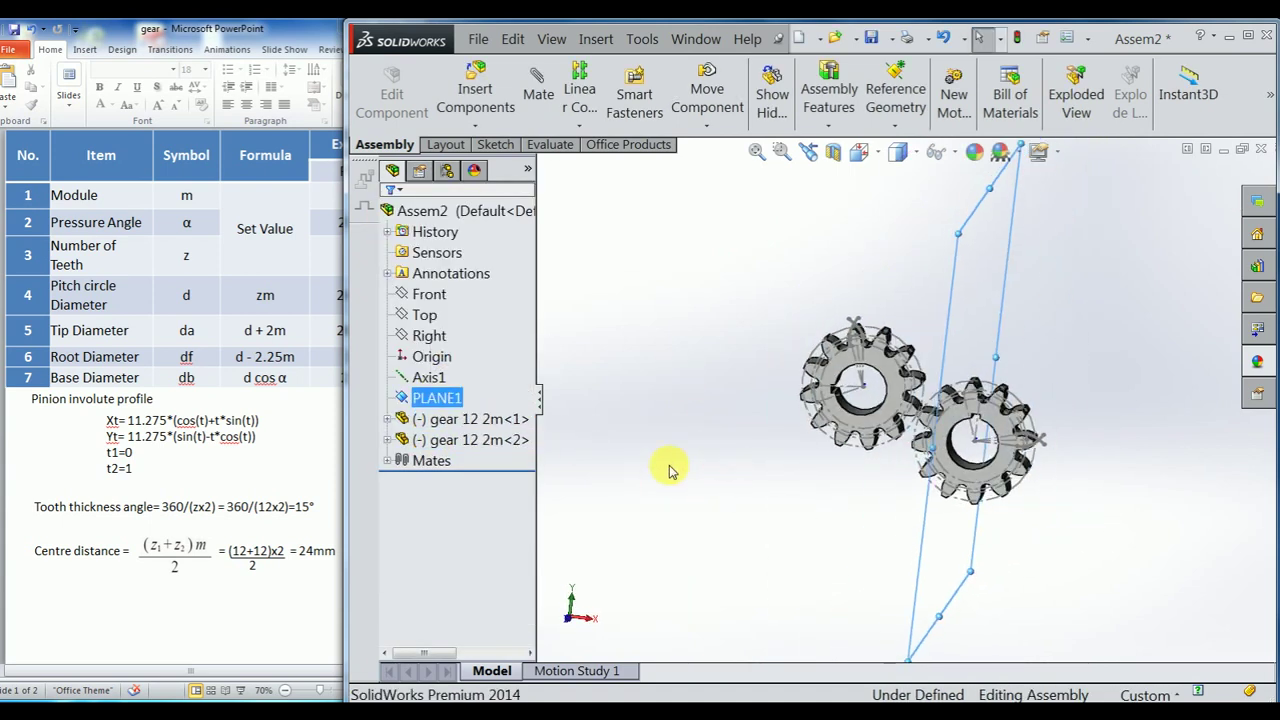
ctrl+click(422, 316)
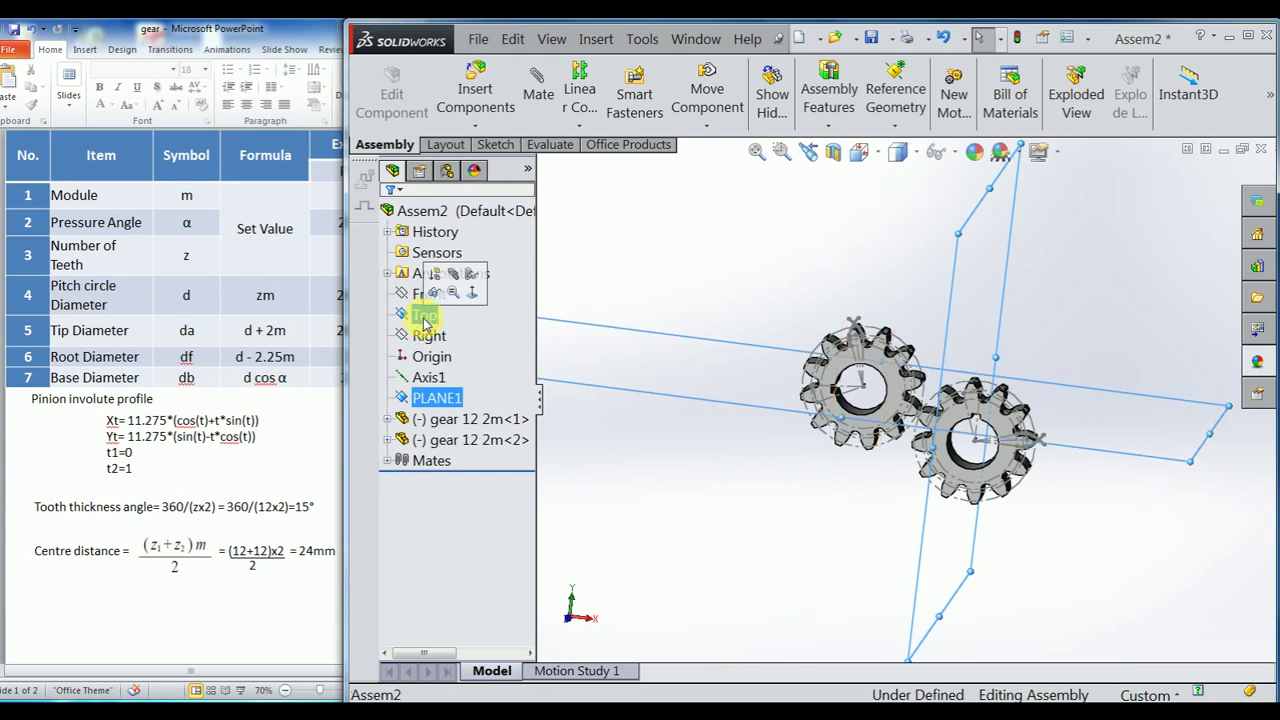
click(897, 129)
click(910, 170)
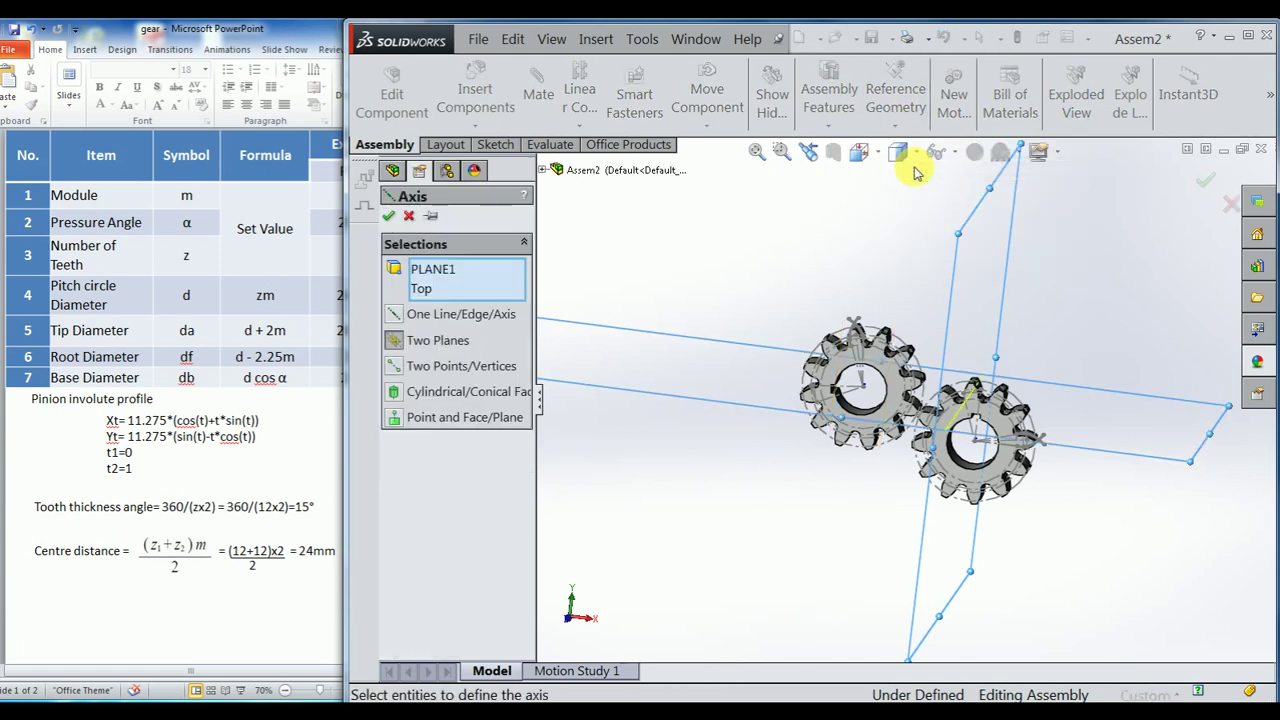
click(390, 216)
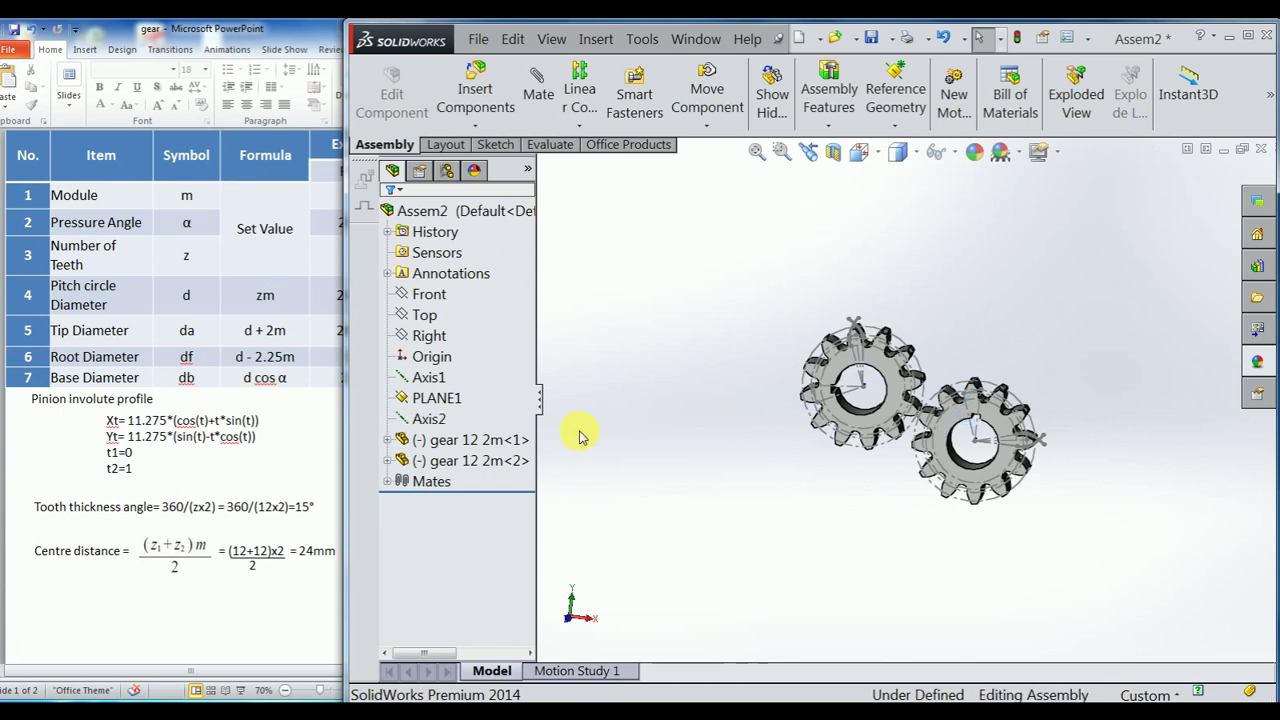
scroll(920, 435, down, 2)
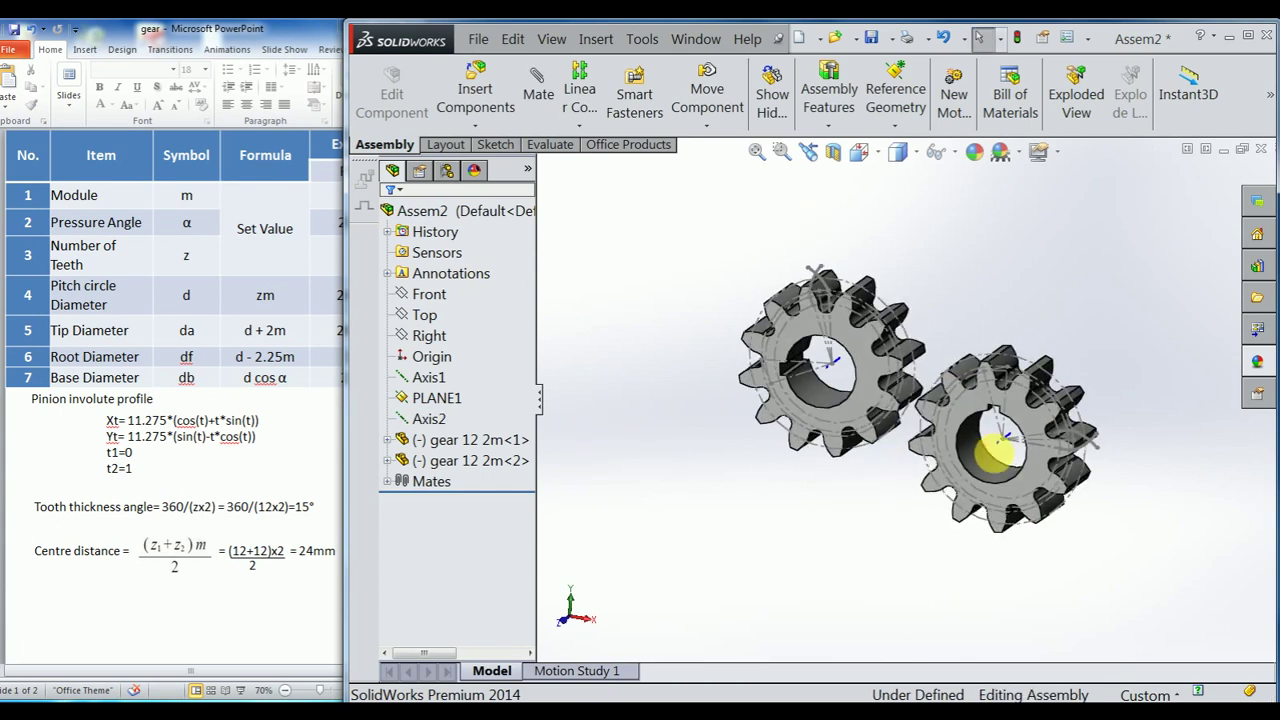
scroll(914, 463, down, 3)
click(952, 151)
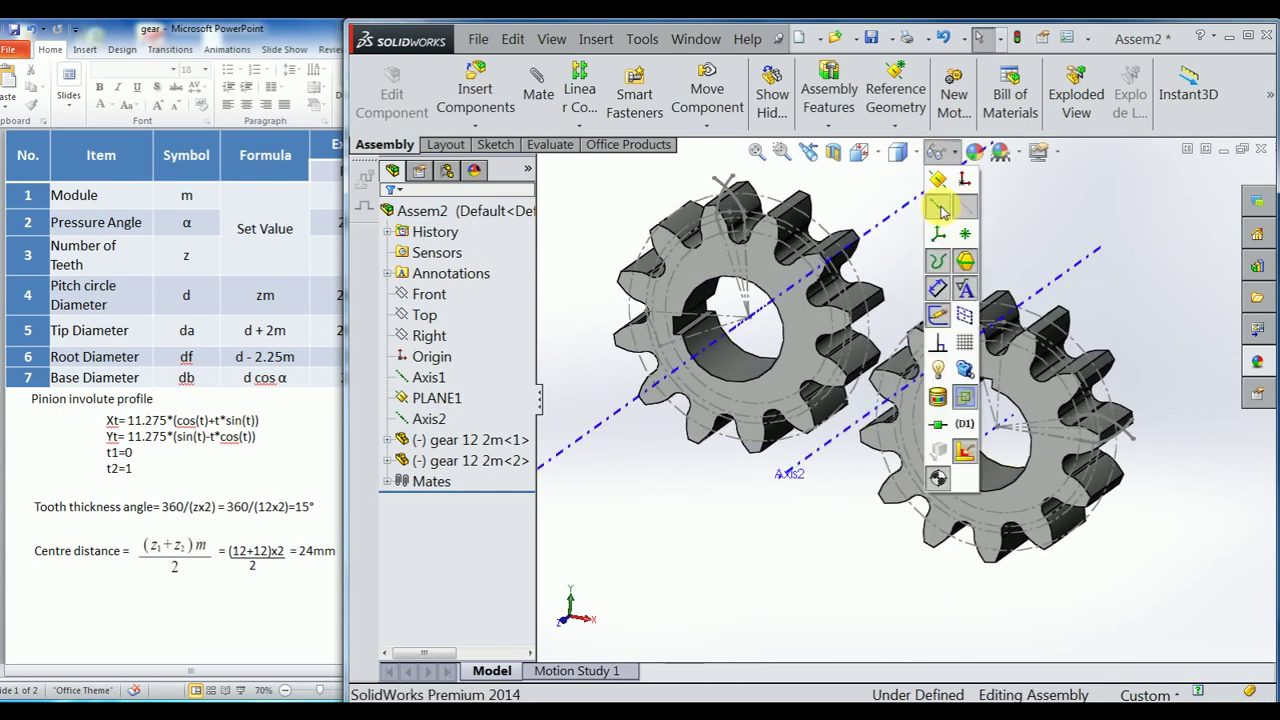
Mate the second gear's axis coincident with Axis2.
click(538, 88)
click(1058, 276)
scroll(1000, 450, down, 4)
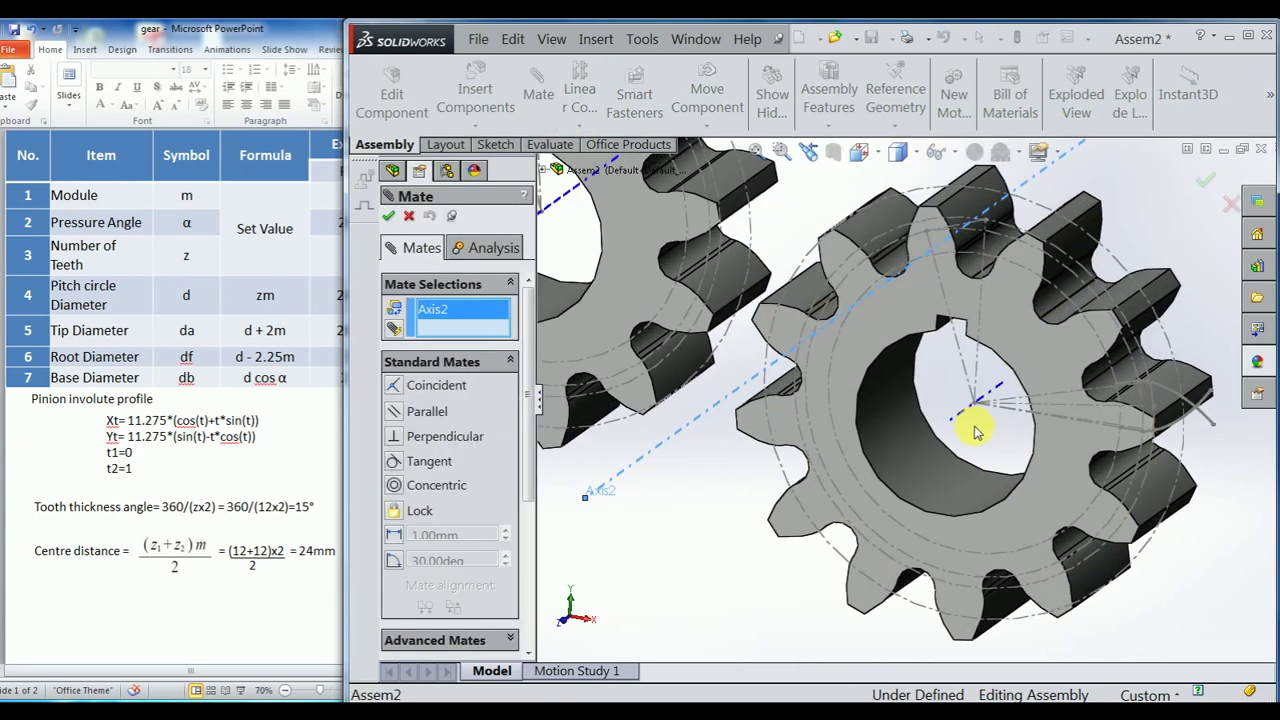
click(965, 415)
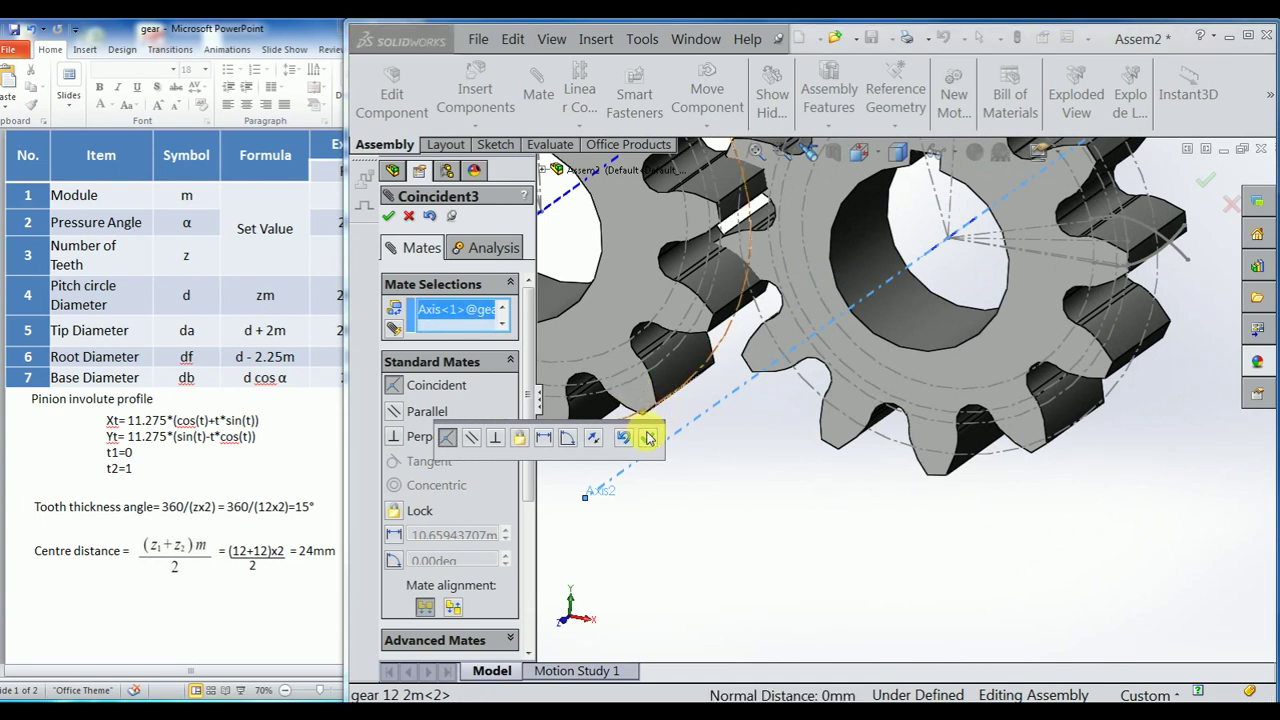
click(651, 434)
Mate the two gears' front faces coincident so they sit flush.
scroll(934, 551, up, 5)
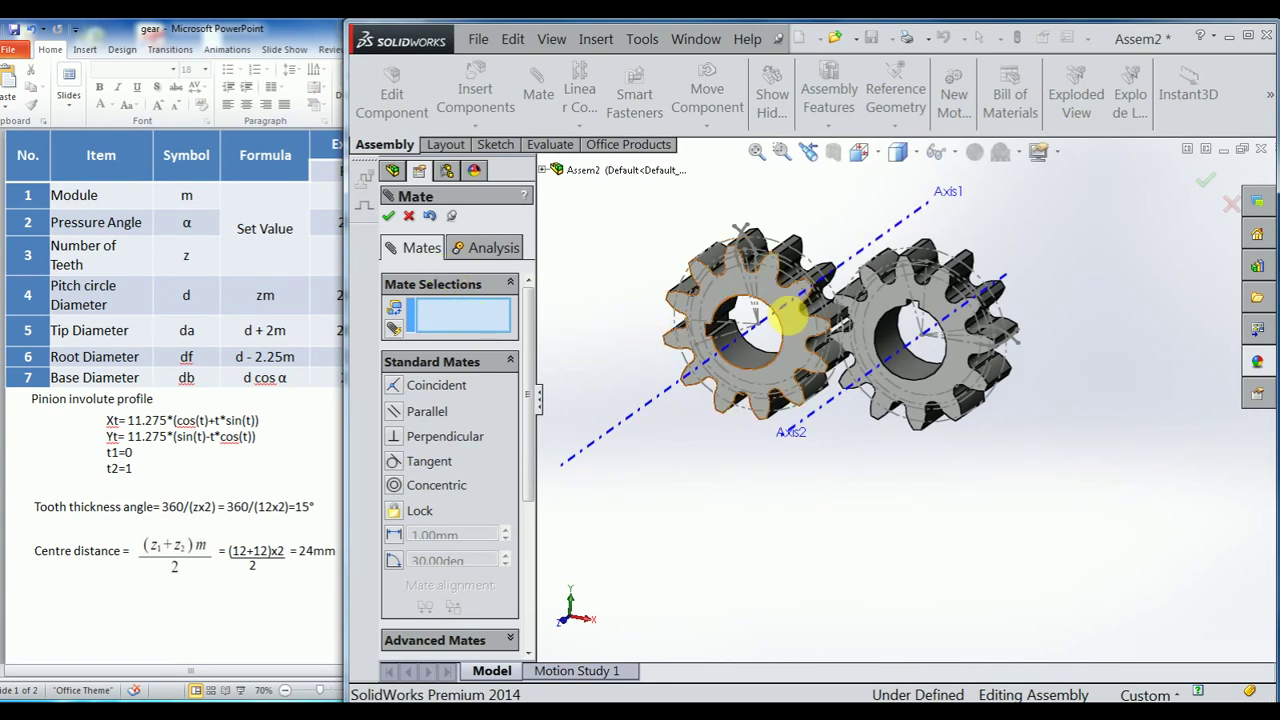
scroll(790, 312, down, 4)
click(822, 344)
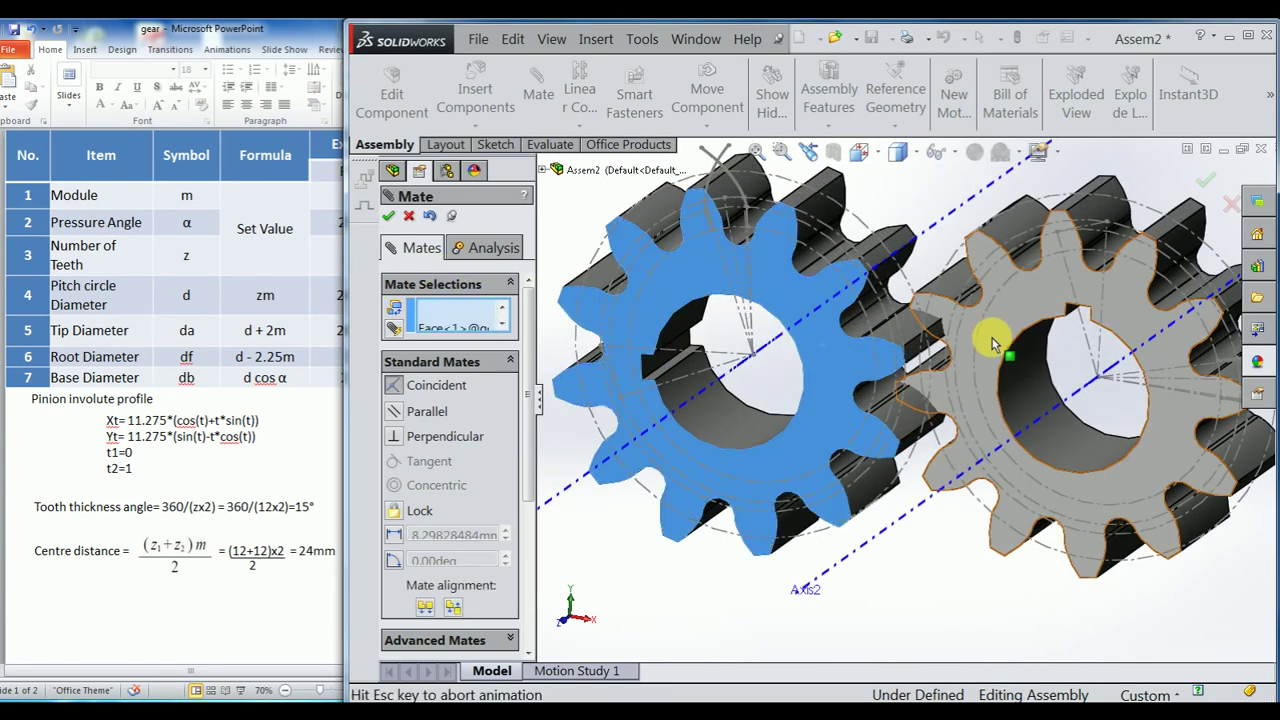
click(990, 344)
click(1221, 279)
click(1214, 310)
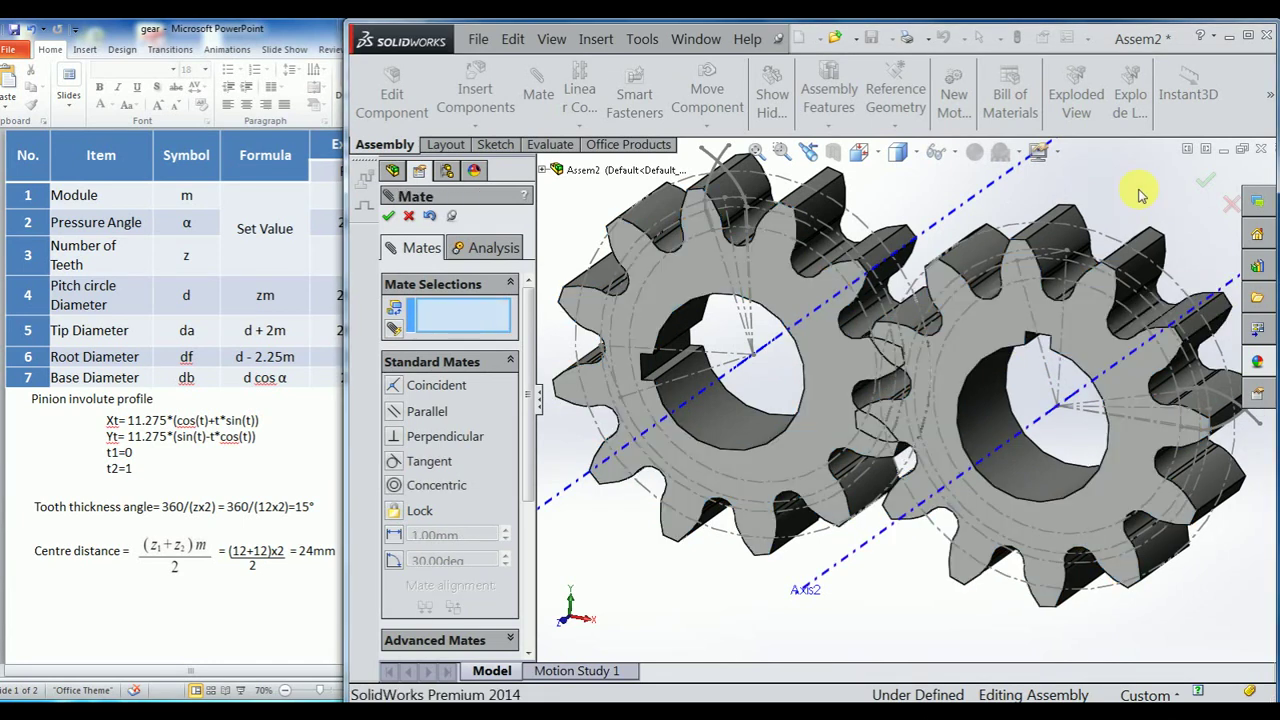
Hide the sketches and close the Mate tool.
click(940, 152)
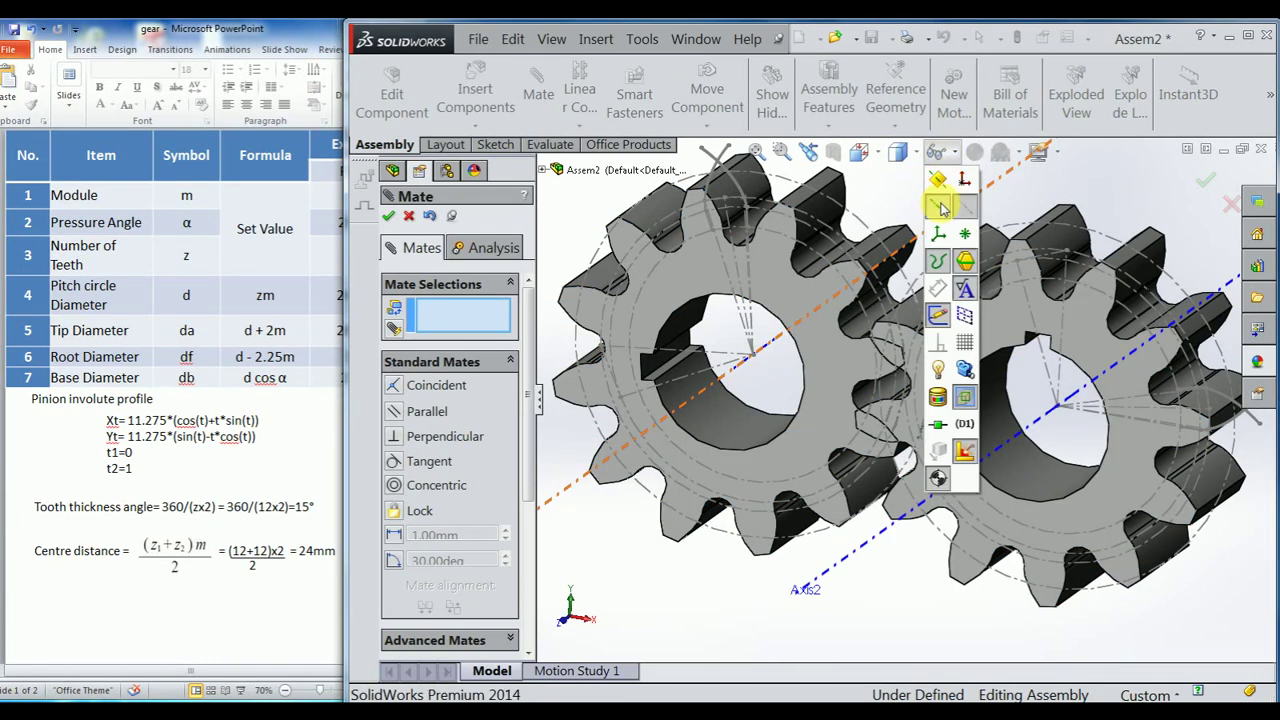
click(938, 316)
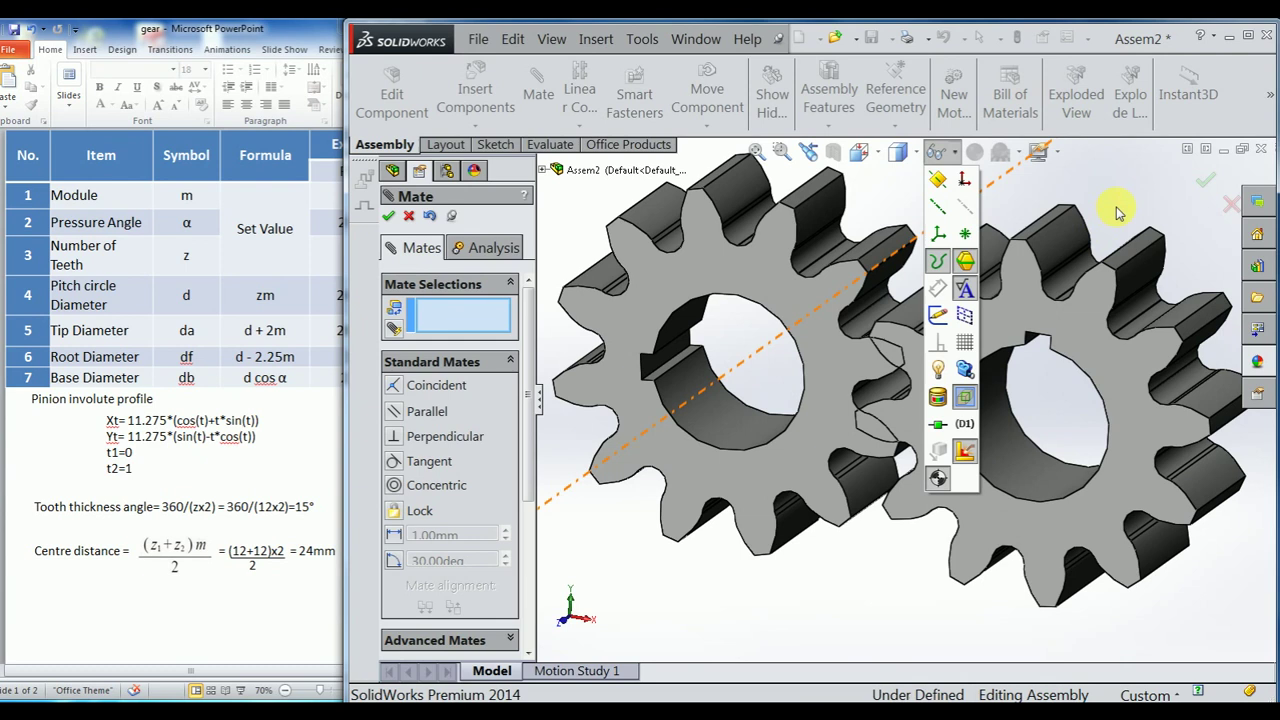
click(1205, 180)
scroll(747, 383, down, 3)
scroll(747, 383, down, 2)
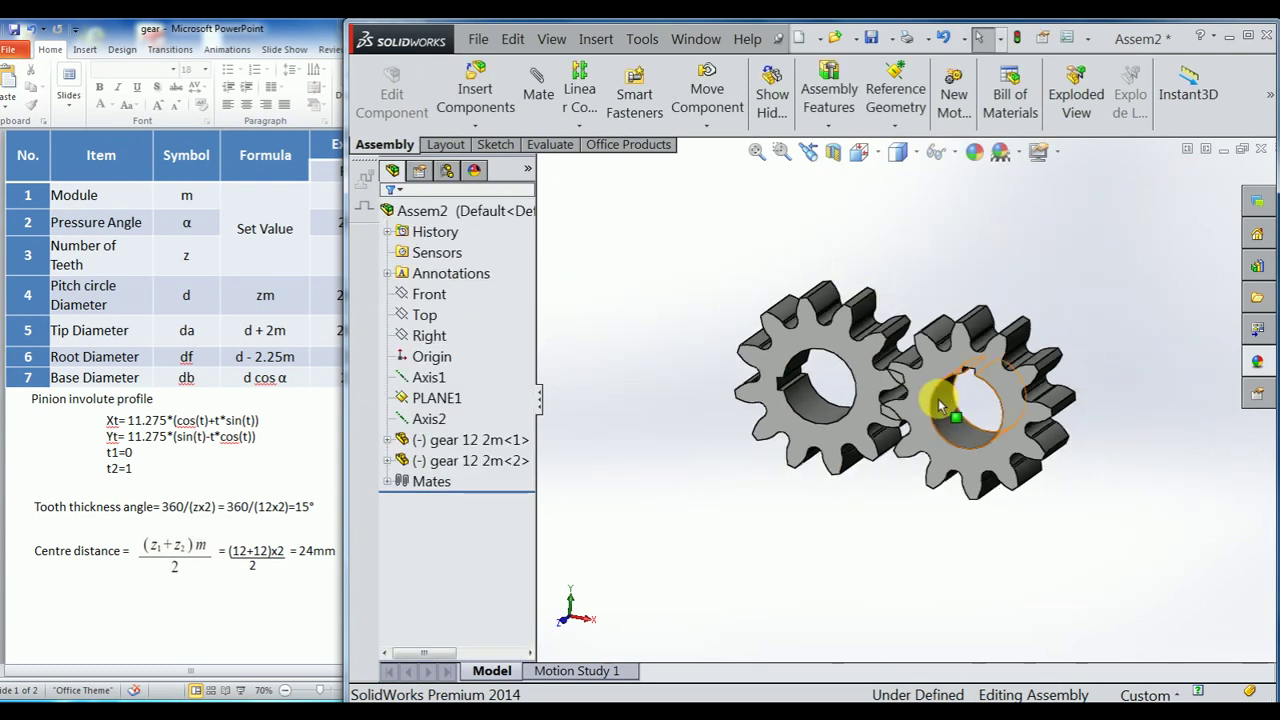
In Front view, rotate gear 12 2m<2> until its teeth sit between the left gear's teeth.
click(922, 415)
key(ctrl+1)
scroll(894, 414, up, 3)
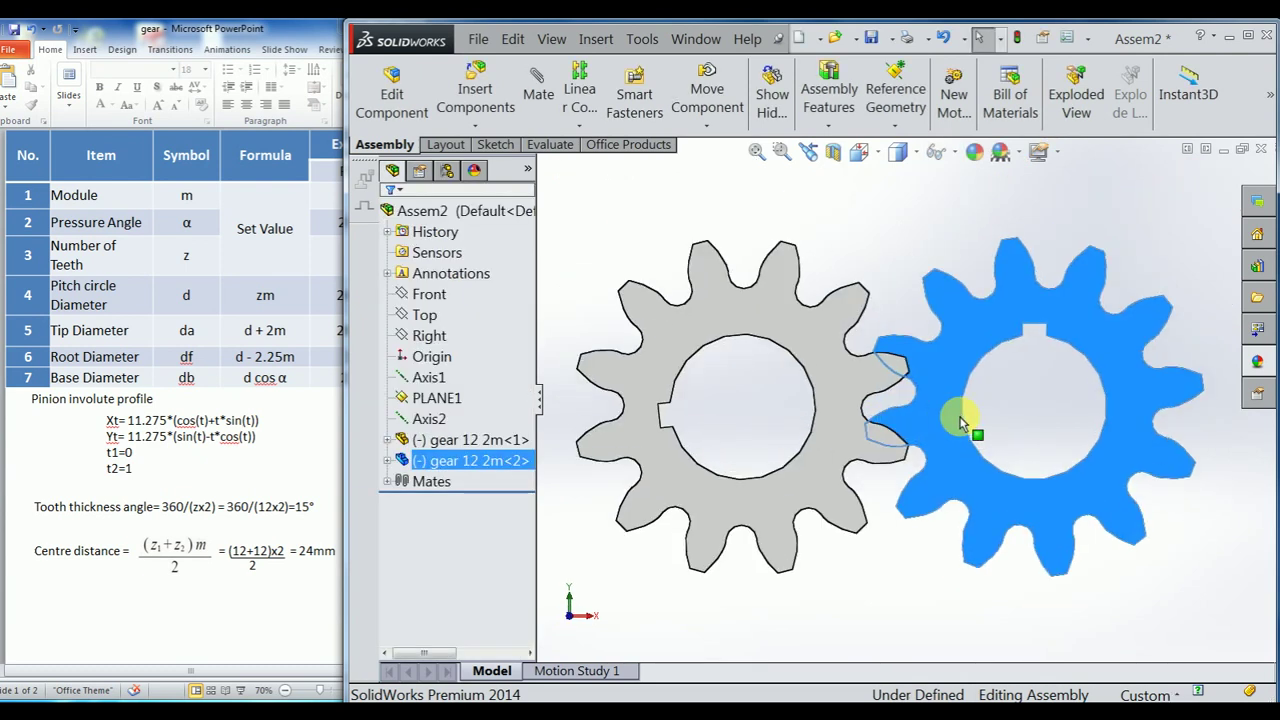
scroll(971, 428, up, 3)
click(851, 214)
scroll(935, 453, up, 3)
drag(934, 529, 876, 505)
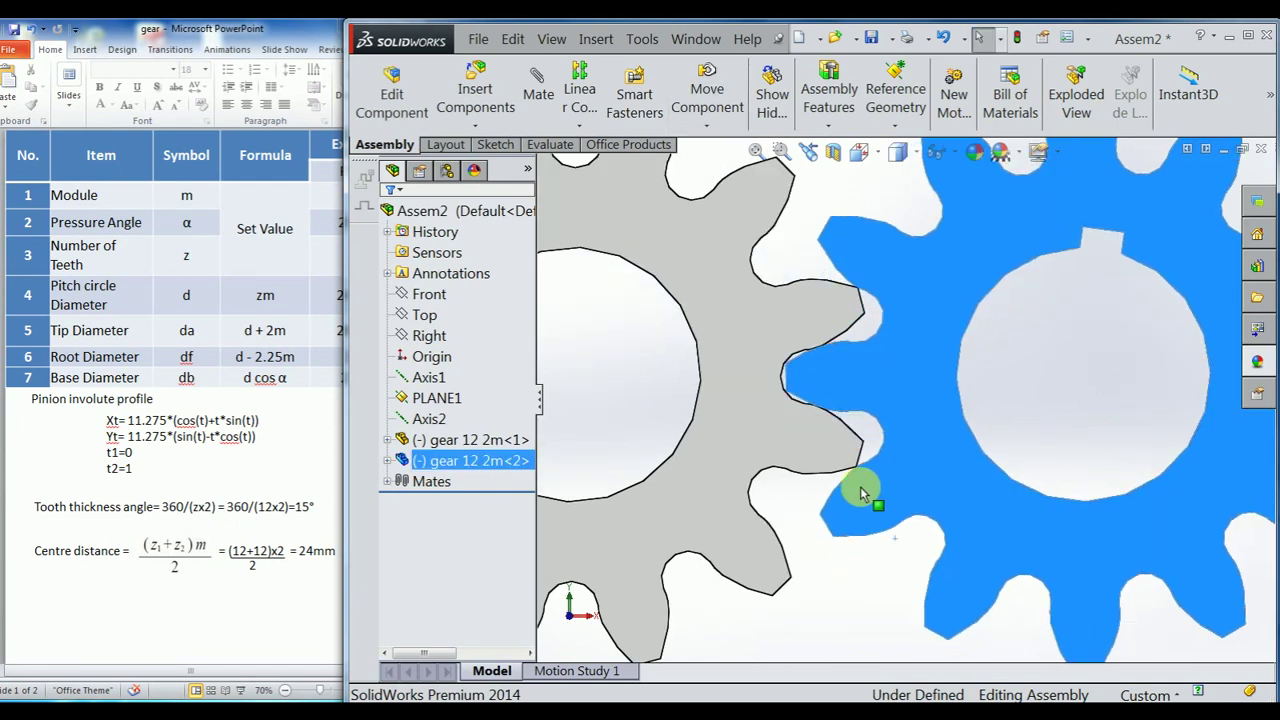
scroll(857, 508, up, 3)
scroll(829, 331, up, 2)
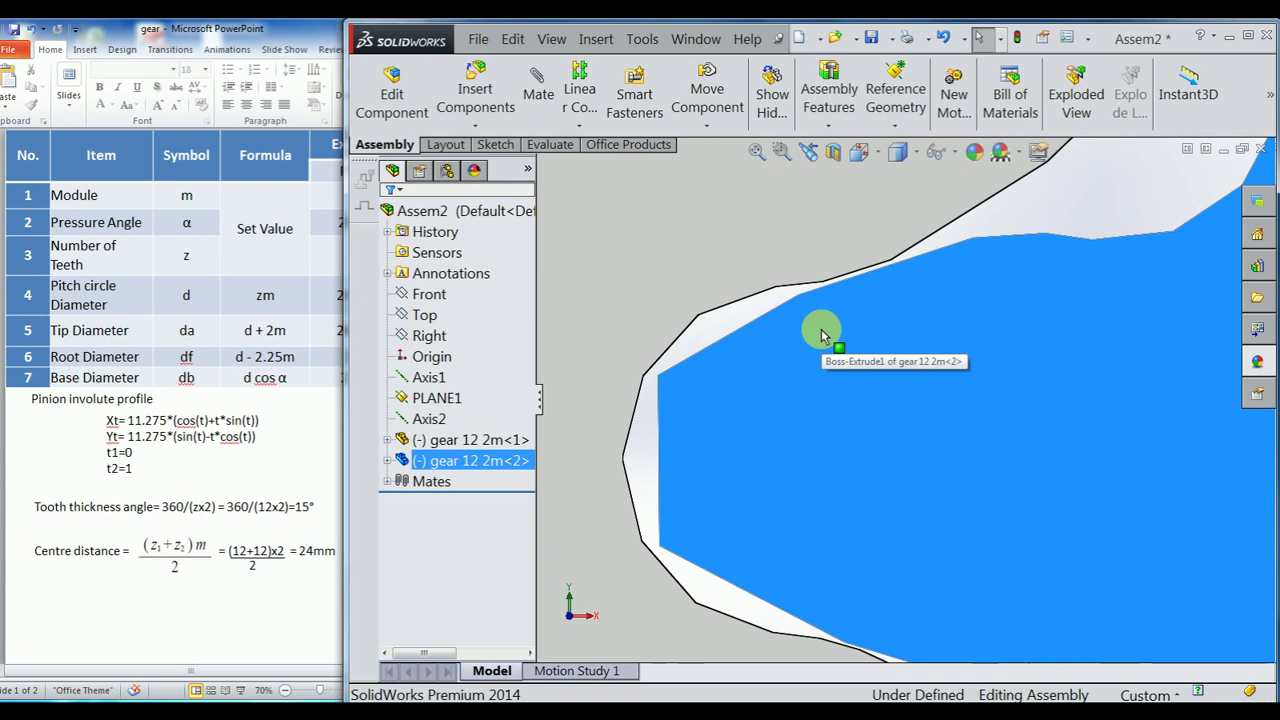
scroll(822, 336, down, 1)
scroll(826, 345, down, 3)
scroll(957, 294, up, 3)
scroll(897, 342, up, 3)
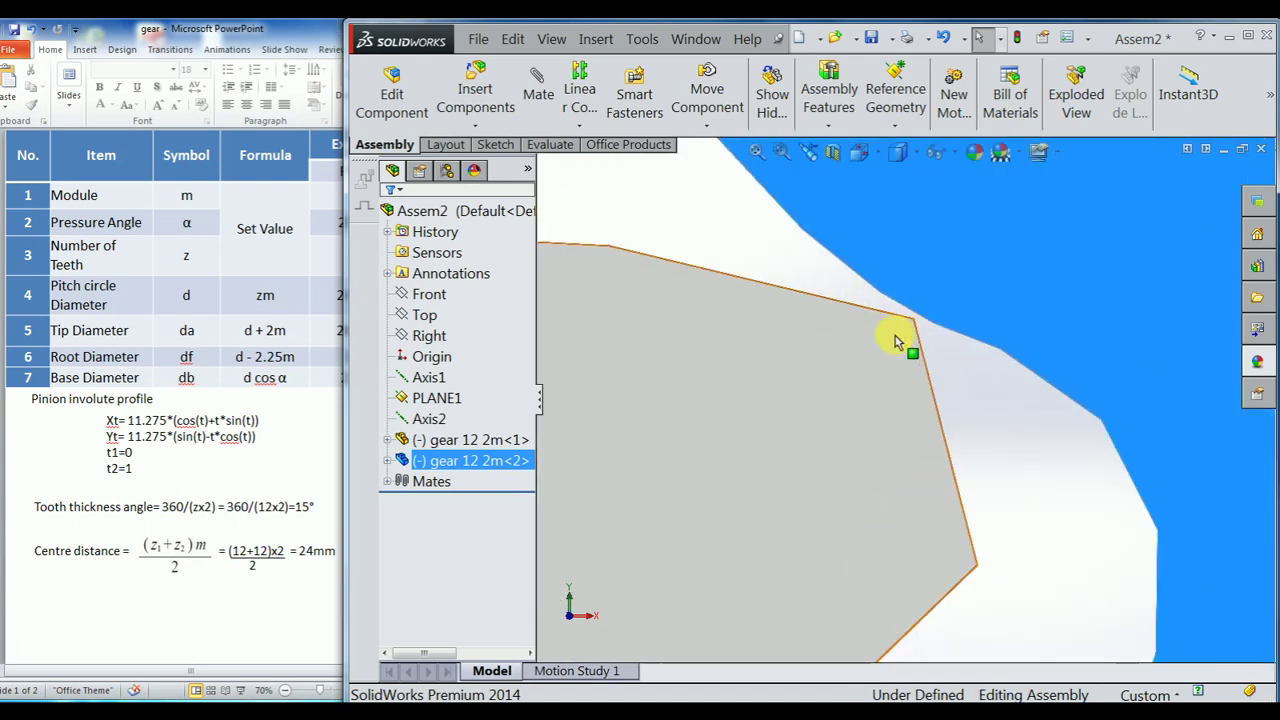
scroll(897, 342, down, 2)
scroll(931, 531, down, 2)
scroll(909, 603, down, 1)
scroll(908, 568, up, 1)
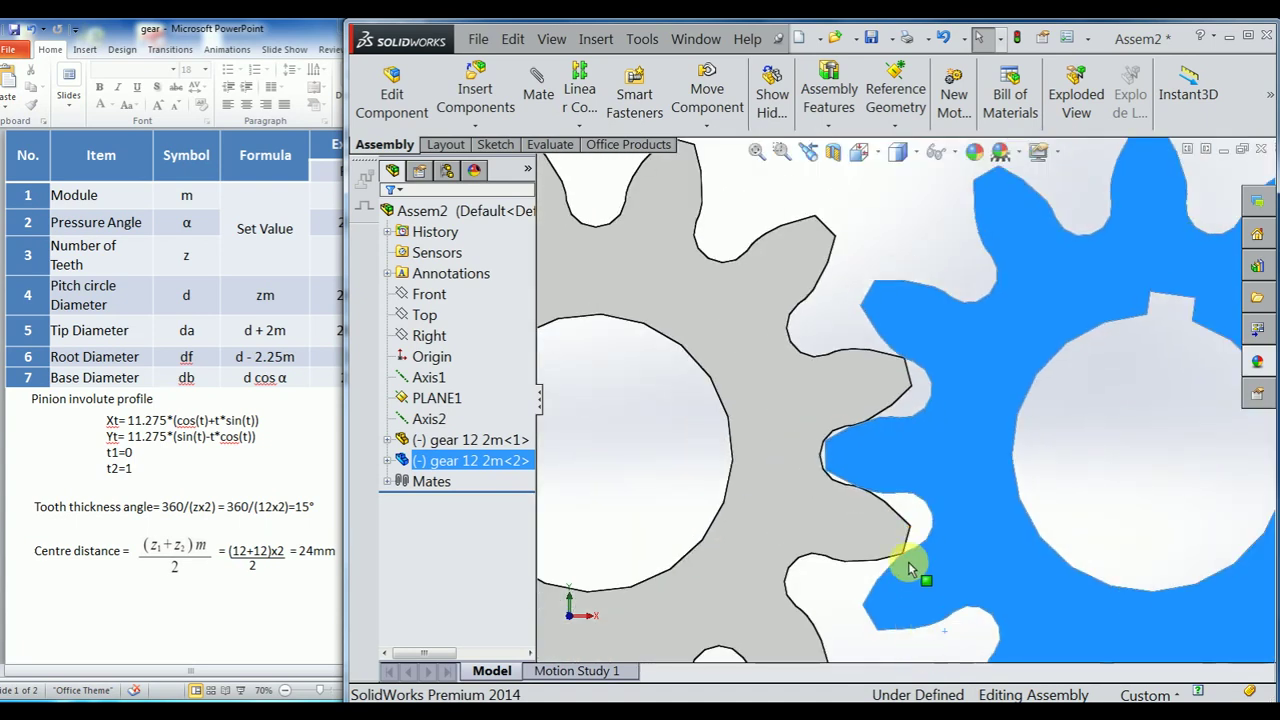
scroll(908, 568, up, 3)
scroll(900, 491, down, 3)
scroll(908, 508, down, 3)
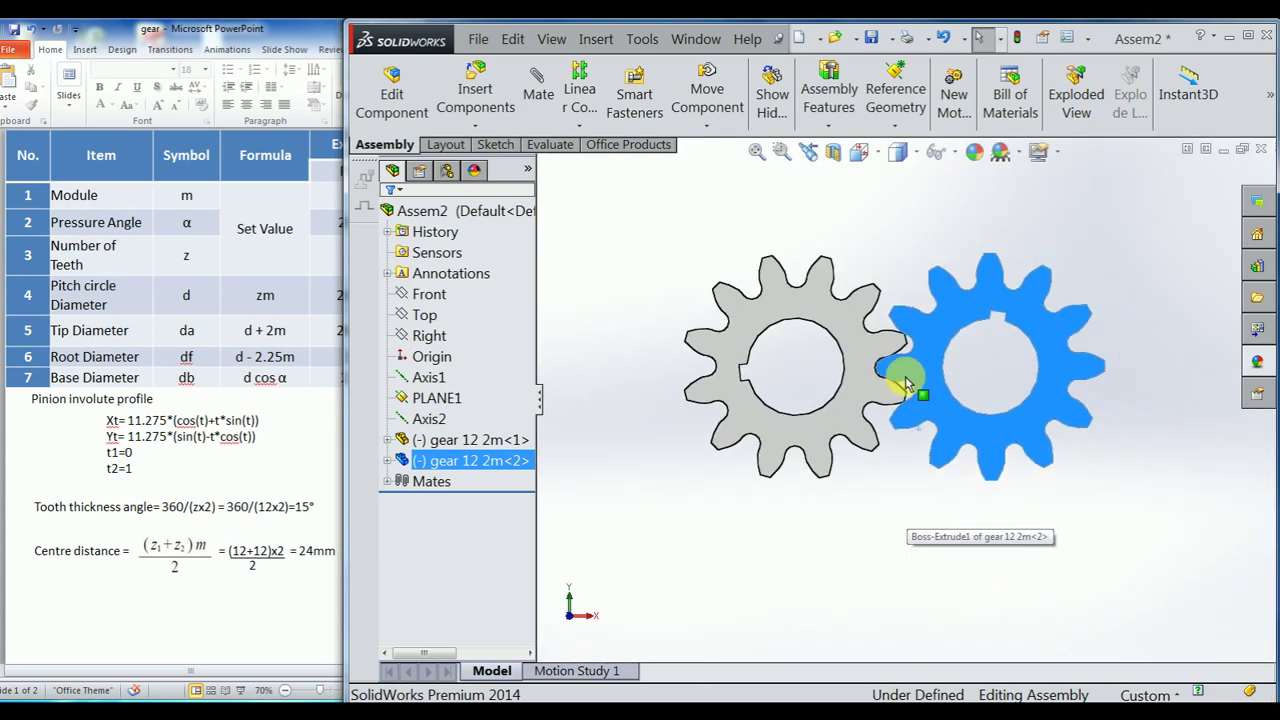
click(886, 223)
Show the sketch circles again and orbit to see the gear thickness.
click(940, 152)
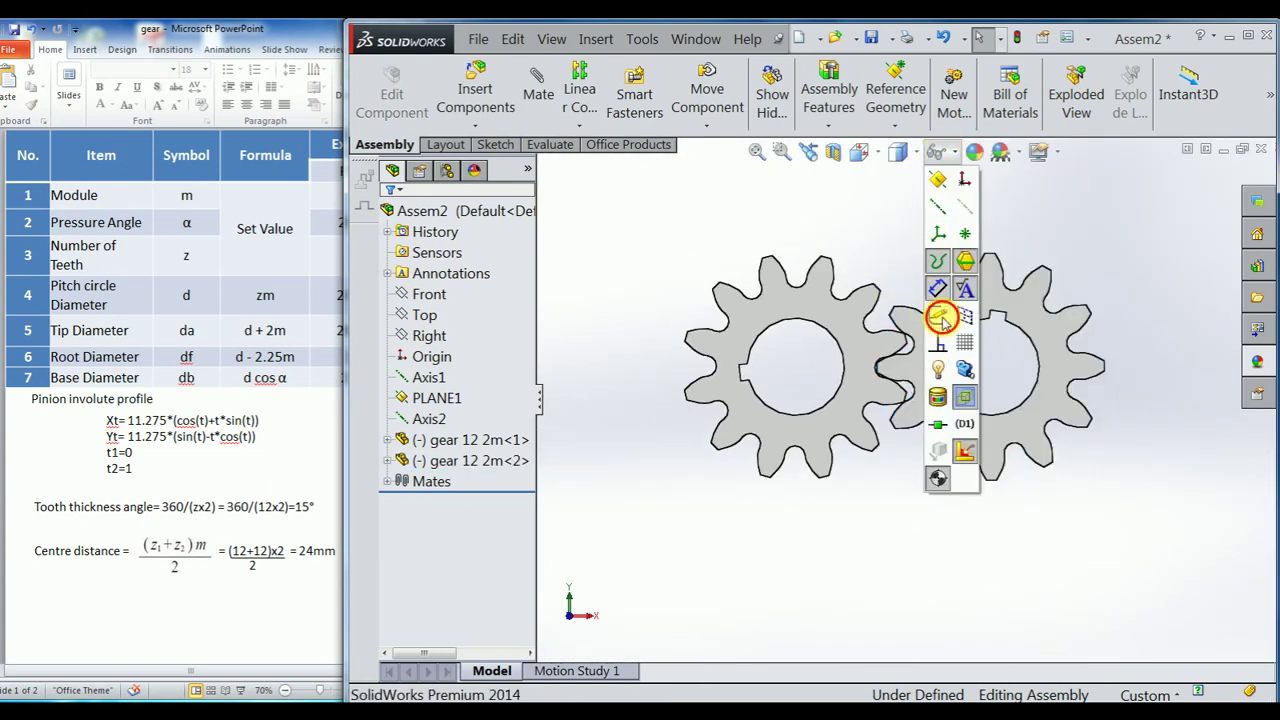
click(941, 318)
middle_drag(871, 206, 824, 232)
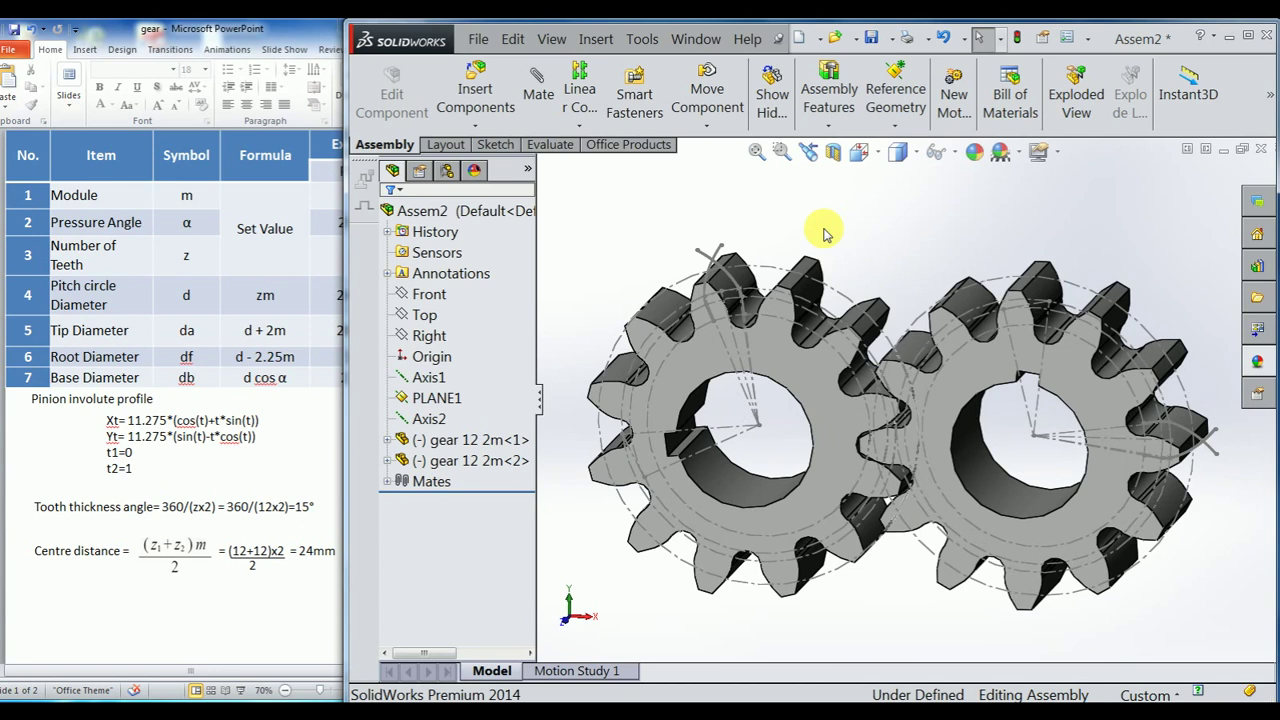
Start a new mate and choose the Gear type under Mechanical Mates.
click(537, 85)
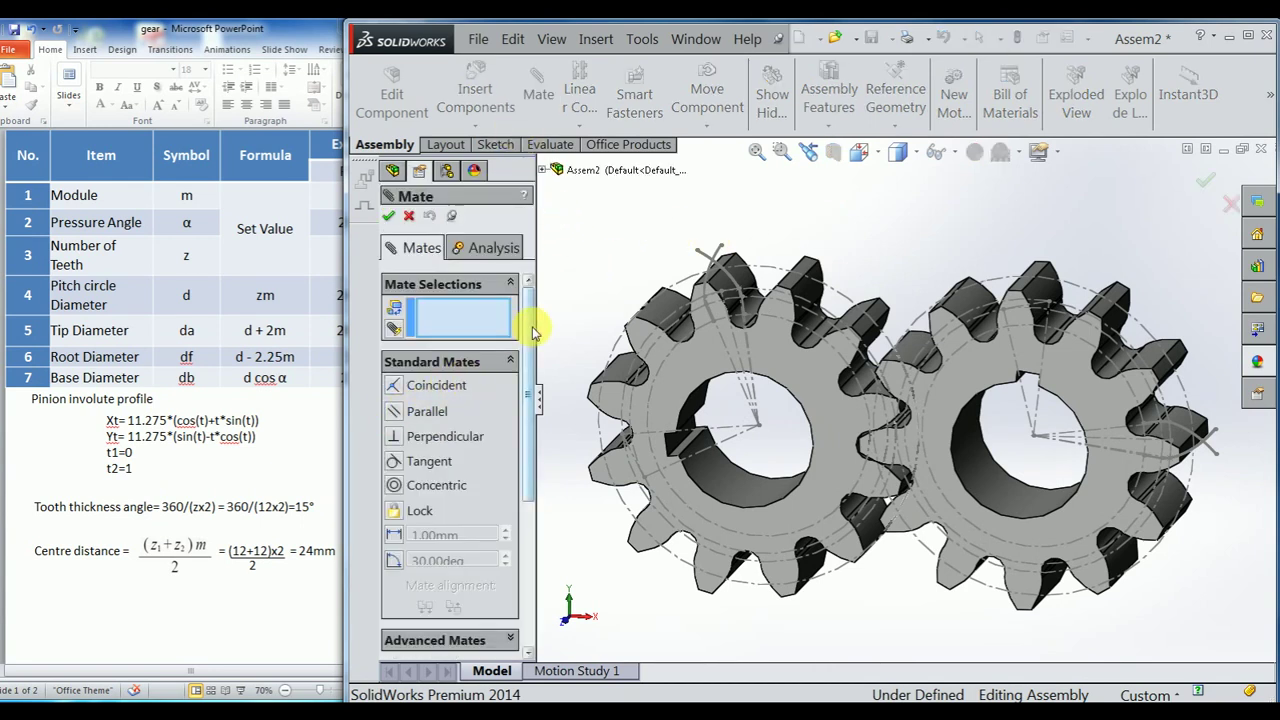
scroll(533, 332, down, 1)
click(453, 642)
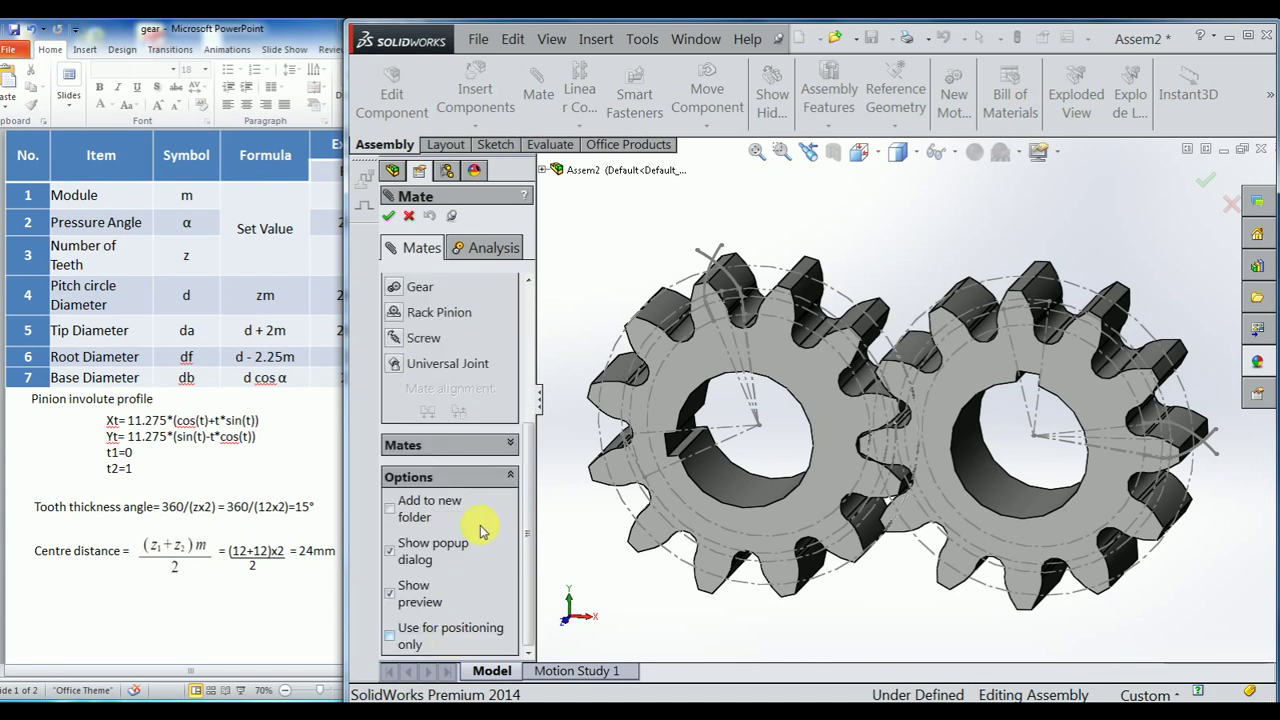
scroll(521, 457, up, 3)
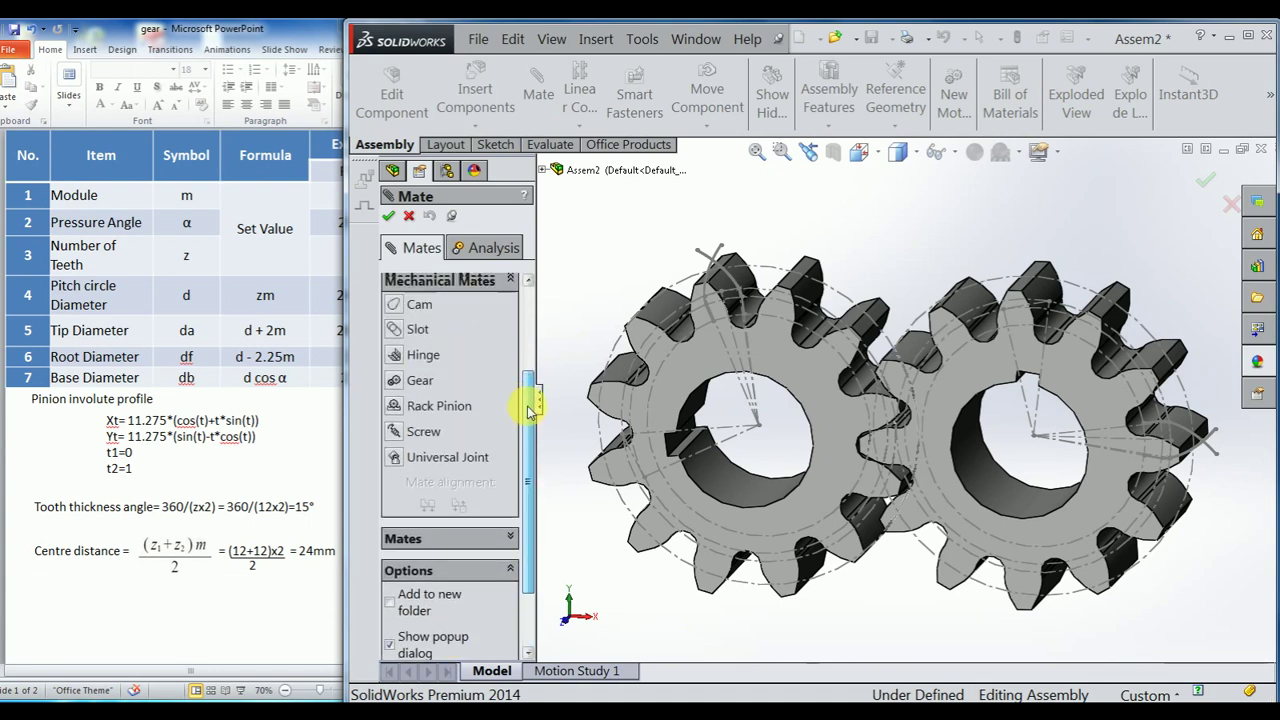
click(396, 388)
scroll(514, 378, up, 4)
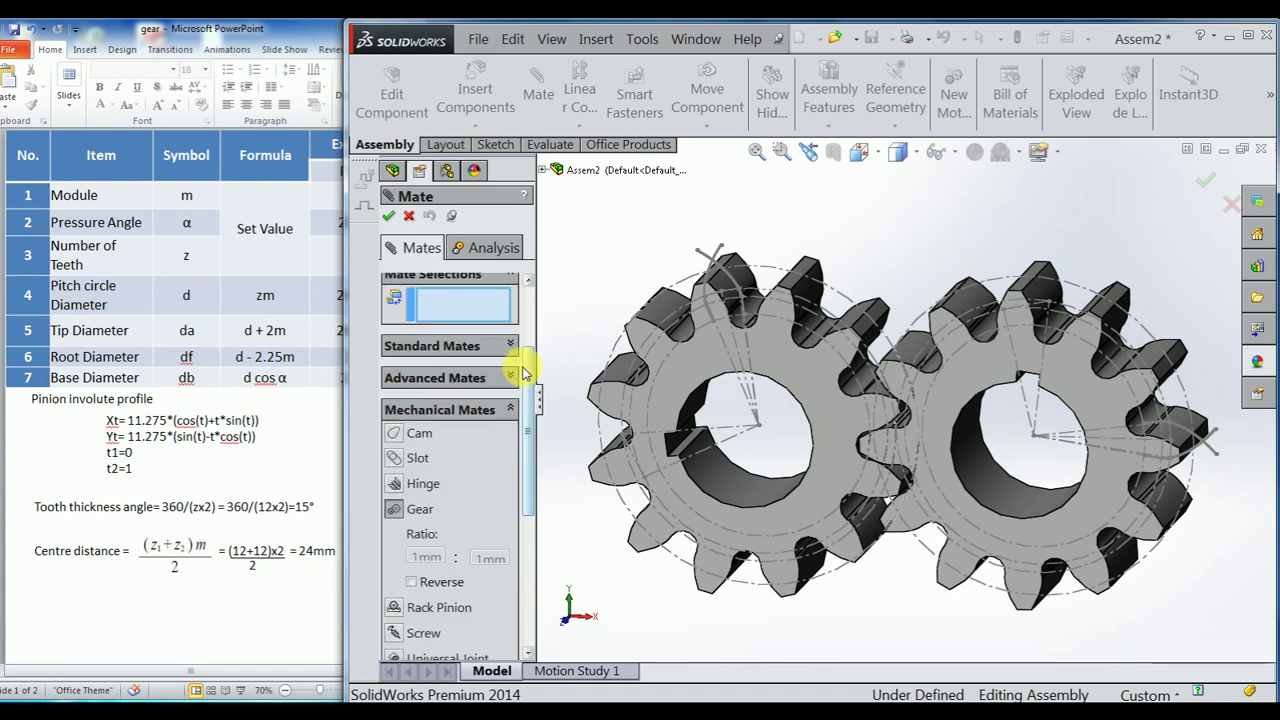
scroll(524, 372, down, 5)
scroll(794, 370, down, 1)
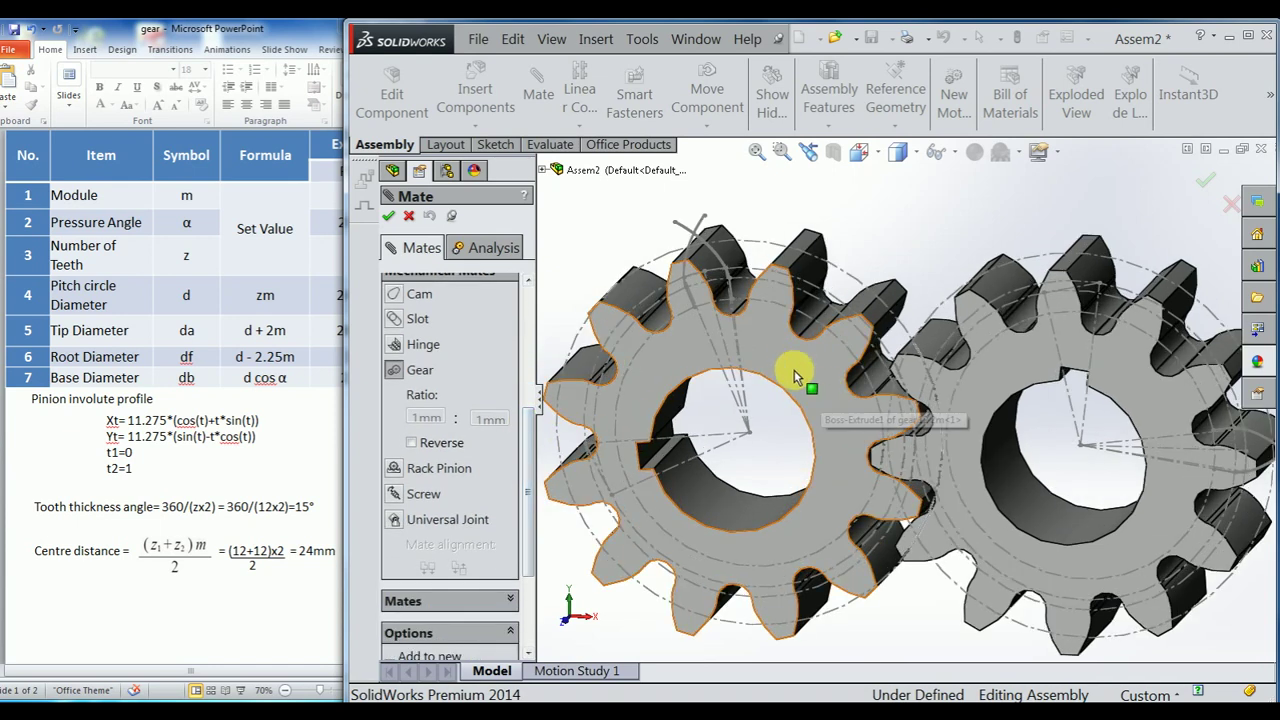
middle_drag(848, 272, 862, 262)
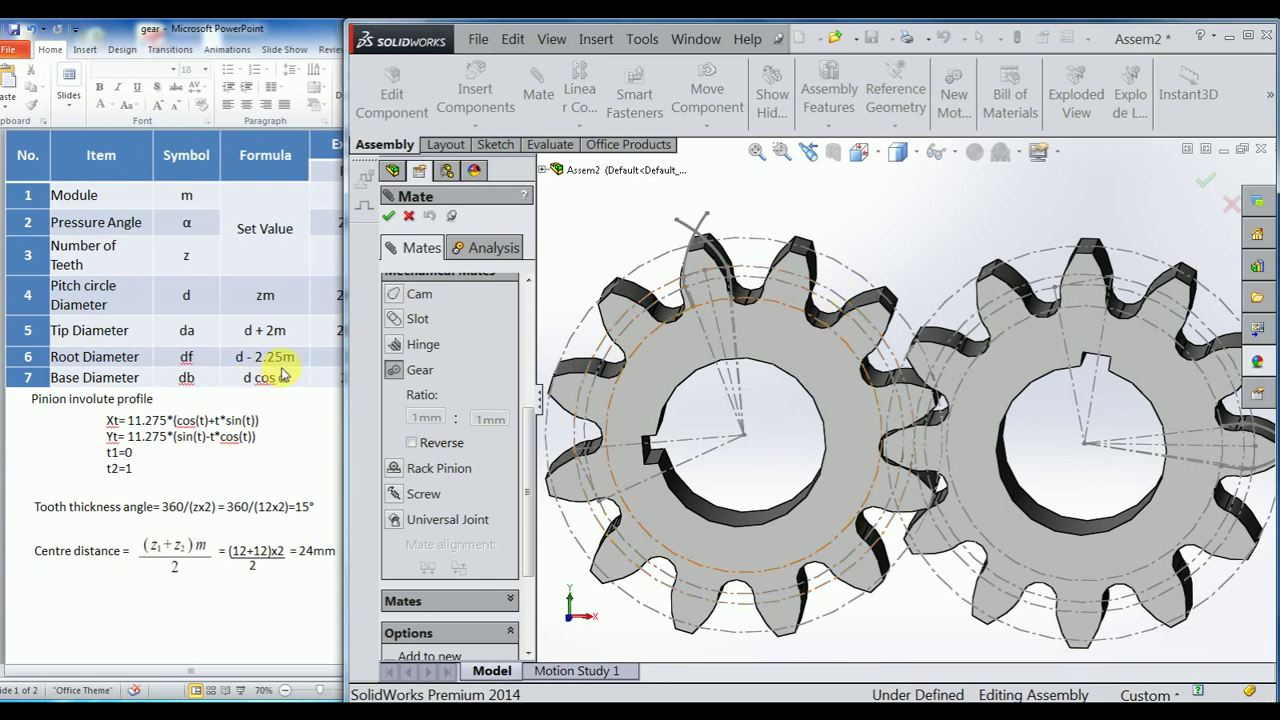
drag(357, 316, 393, 312)
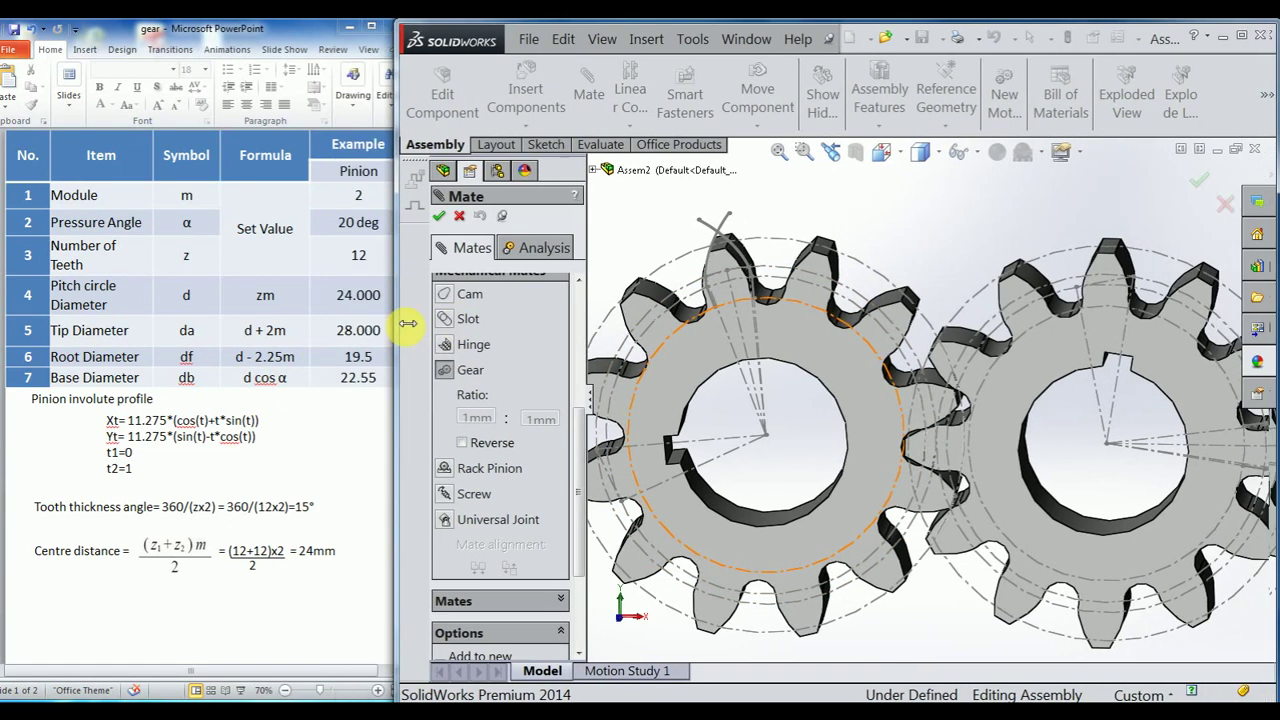
Select both gears' pitch circles and confirm the 24mm:24mm GearMate1.
click(864, 295)
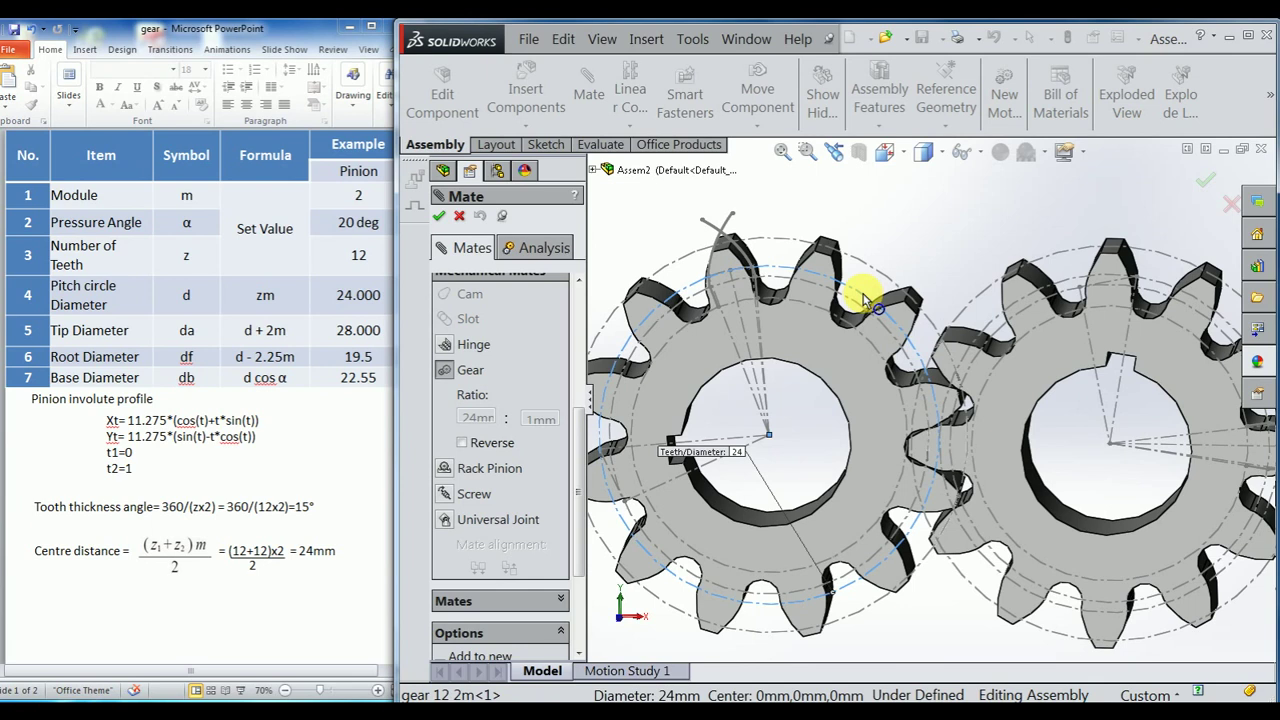
click(1074, 285)
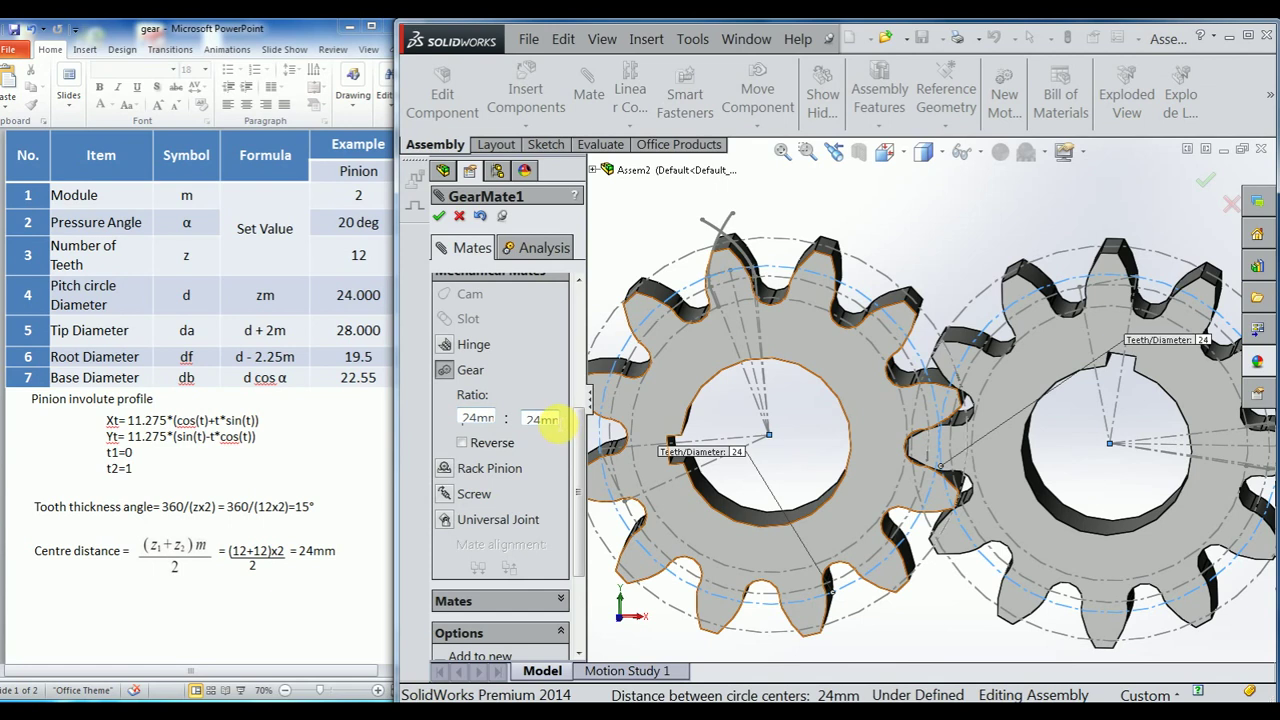
click(439, 218)
click(439, 218)
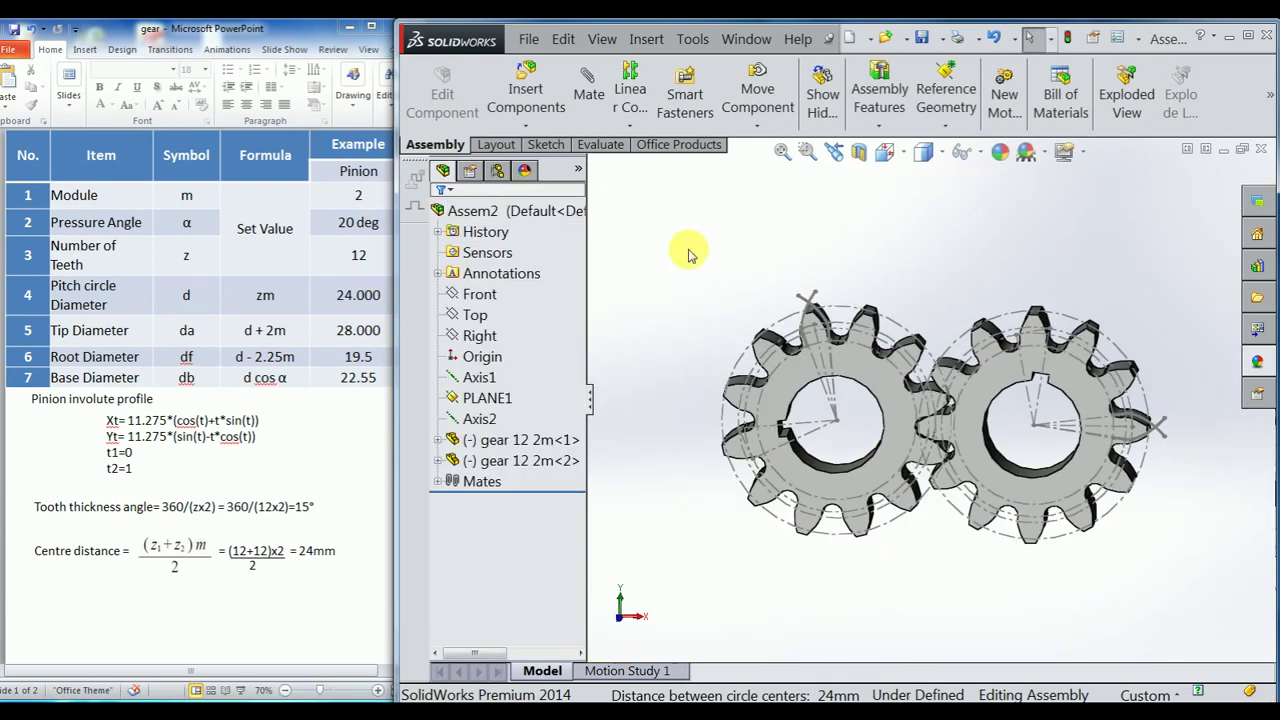
Maximize the window and hide the sketch lines and axes through Hide/Show Items.
key(f)
click(1248, 37)
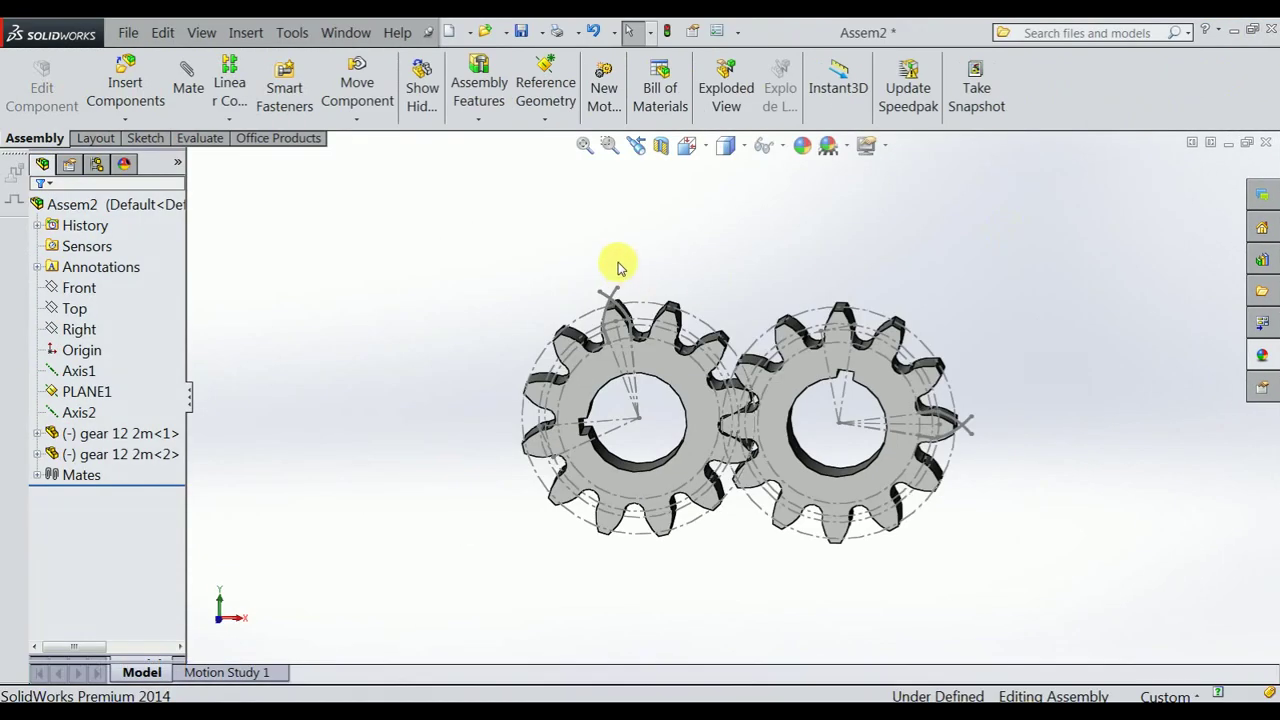
drag(800, 443, 760, 205)
click(781, 145)
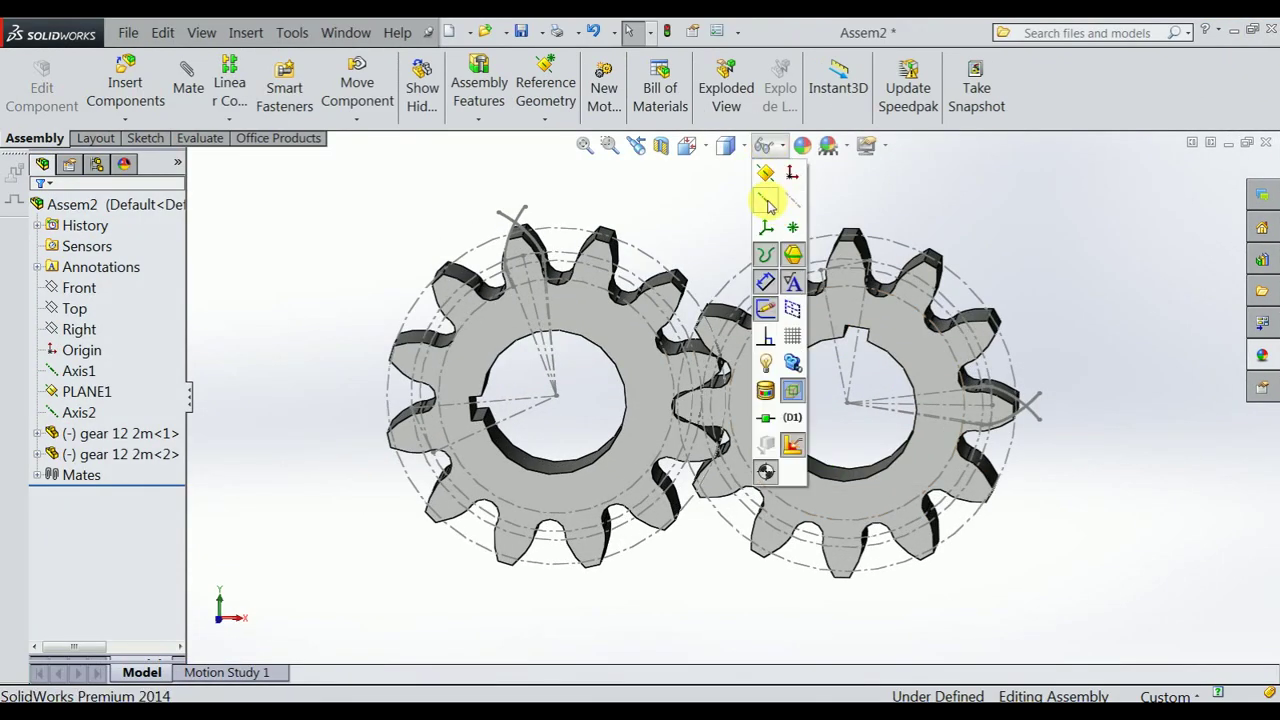
click(767, 305)
key(f)
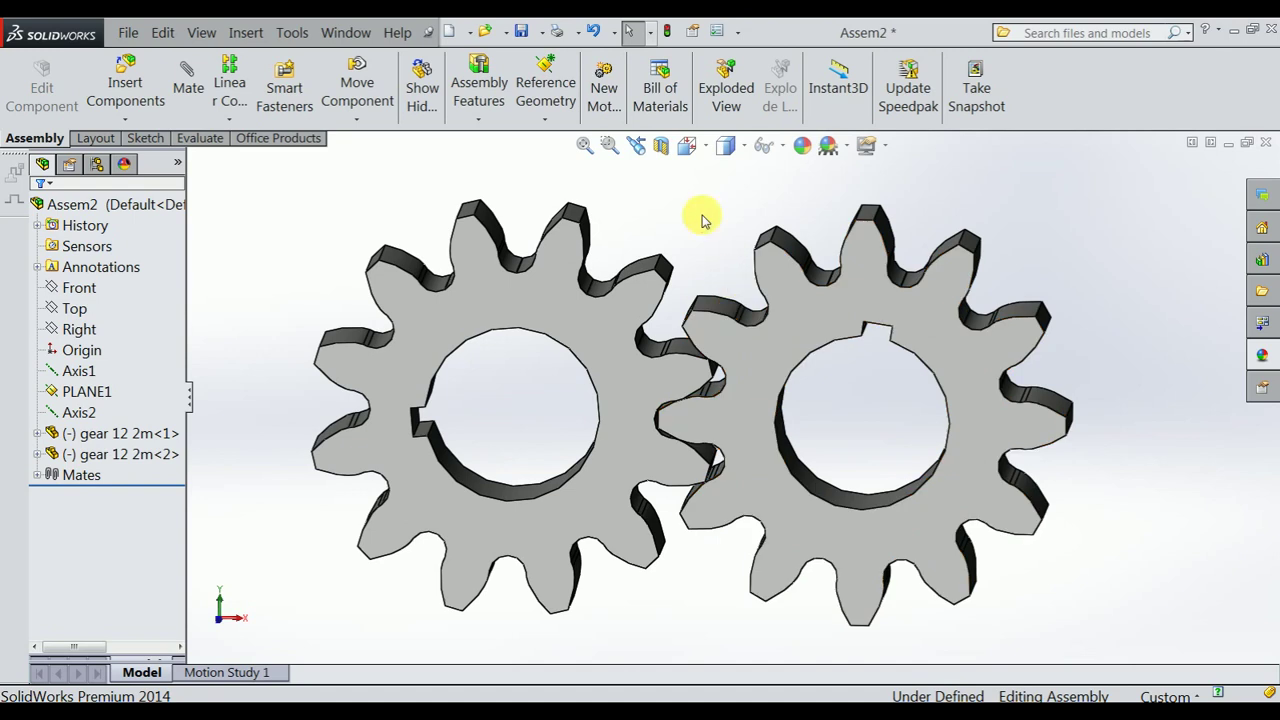
Drag the right gear with Move Component so the left gear turns along with it.
mouse_move(970, 398)
mouse_down()
mouse_move(980, 449)
mouse_move(966, 486)
mouse_move(940, 520)
mouse_move(846, 572)
mouse_up()
scroll(700, 429, down, 2)
scroll(729, 394, down, 1)
scroll(720, 403, down, 1)
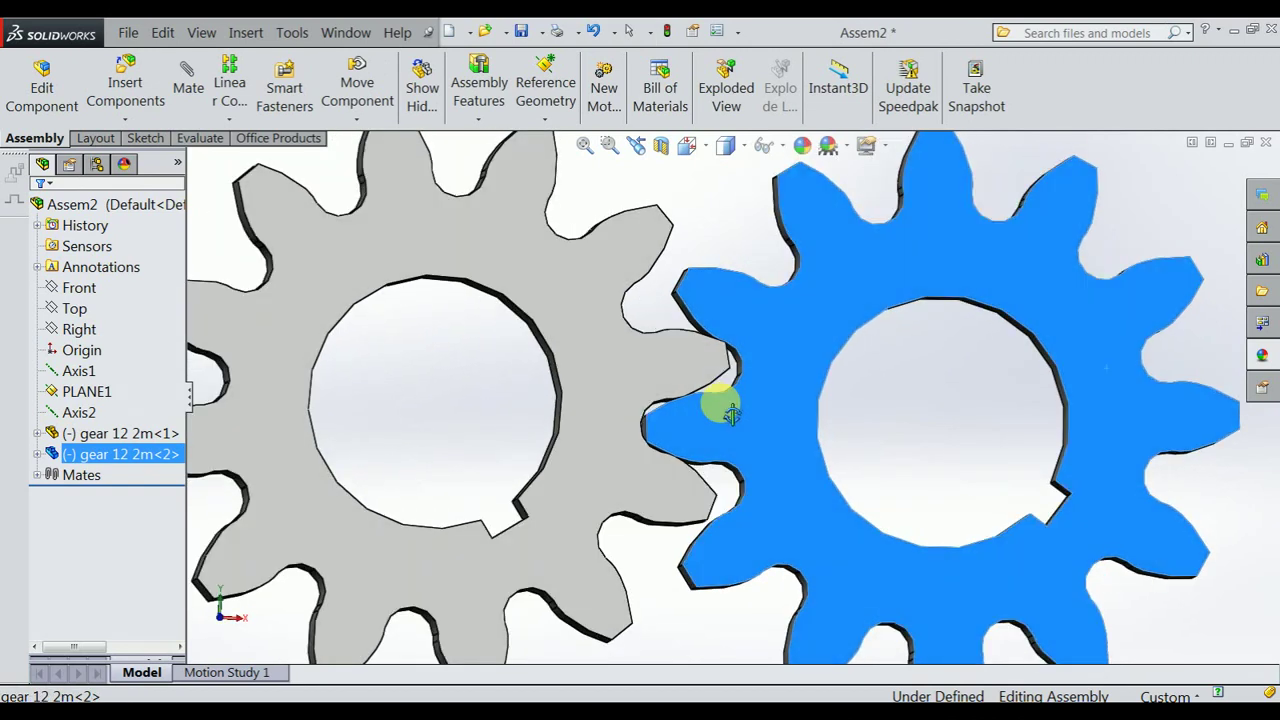
scroll(715, 414, down, 2)
scroll(760, 412, down, 2)
scroll(805, 412, up, 2)
mouse_move(800, 417)
mouse_down()
mouse_move(777, 429)
mouse_move(803, 435)
mouse_move(791, 429)
mouse_move(809, 457)
mouse_move(808, 413)
mouse_move(903, 180)
mouse_move(894, 329)
mouse_move(943, 449)
mouse_move(885, 460)
mouse_up()
End the move, fit both gears in view, and deselect gear 12 2m<2>.
key(Escape)
key(f)
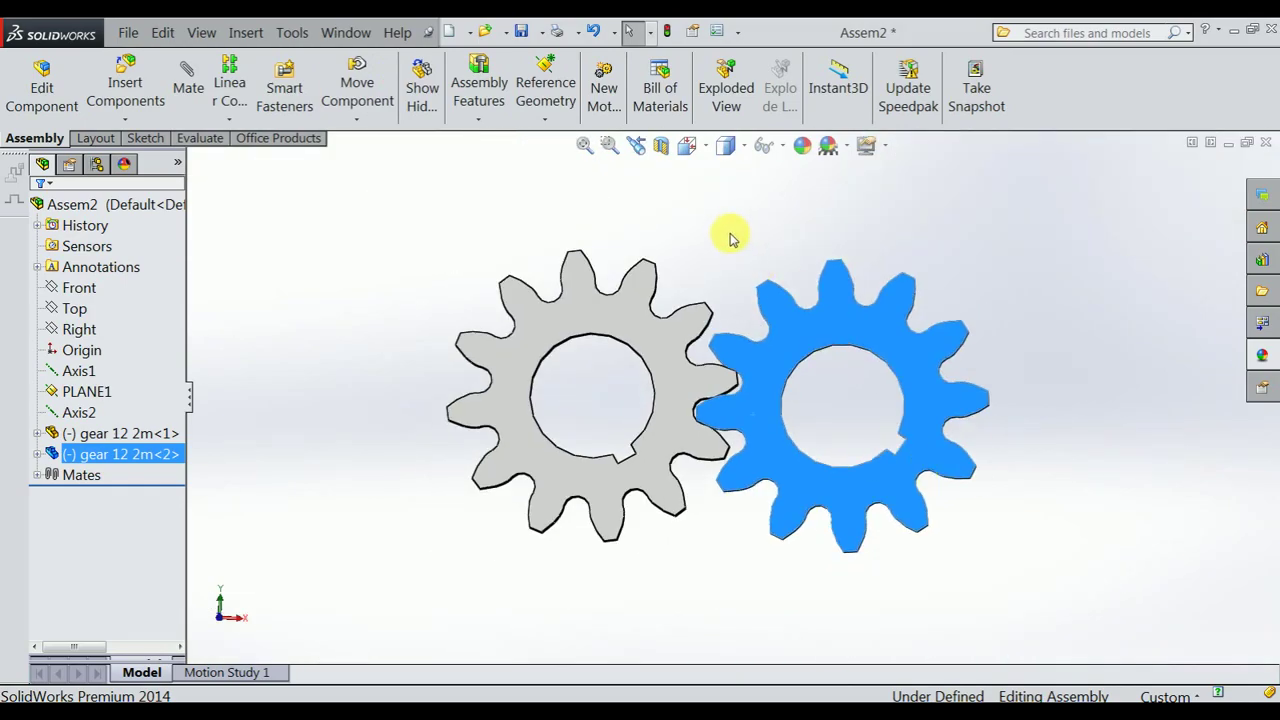
click(730, 238)
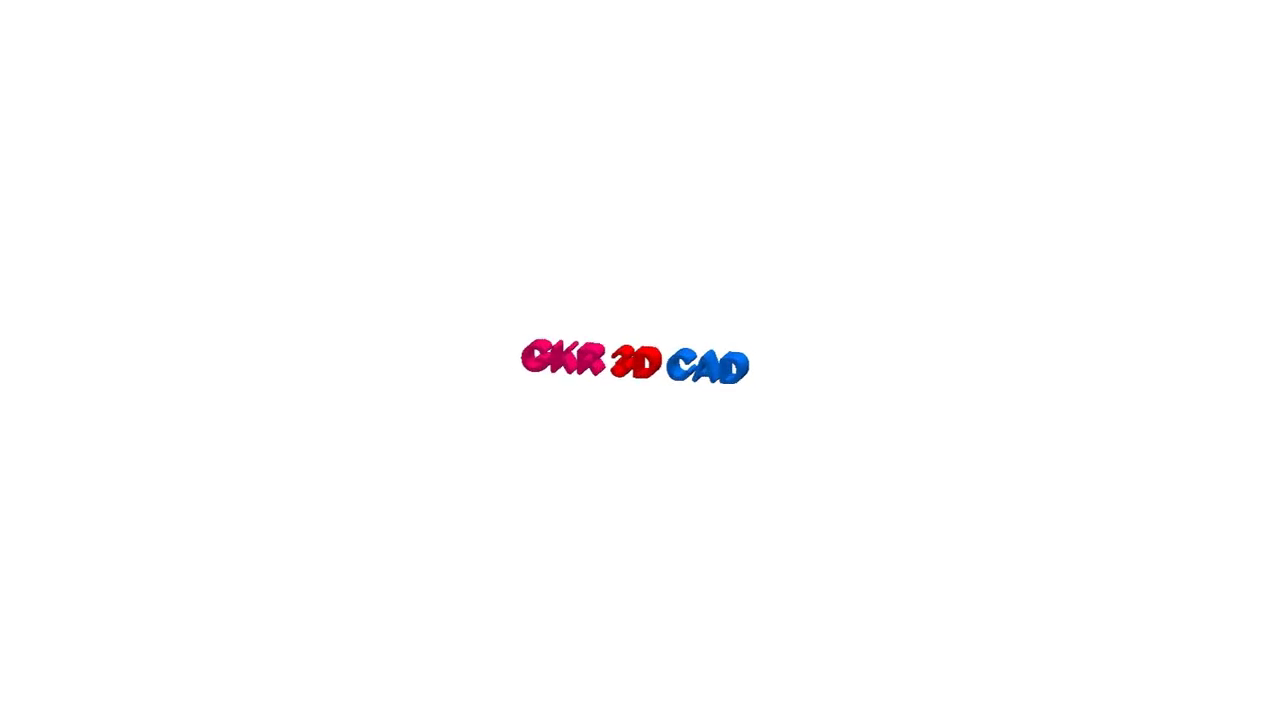